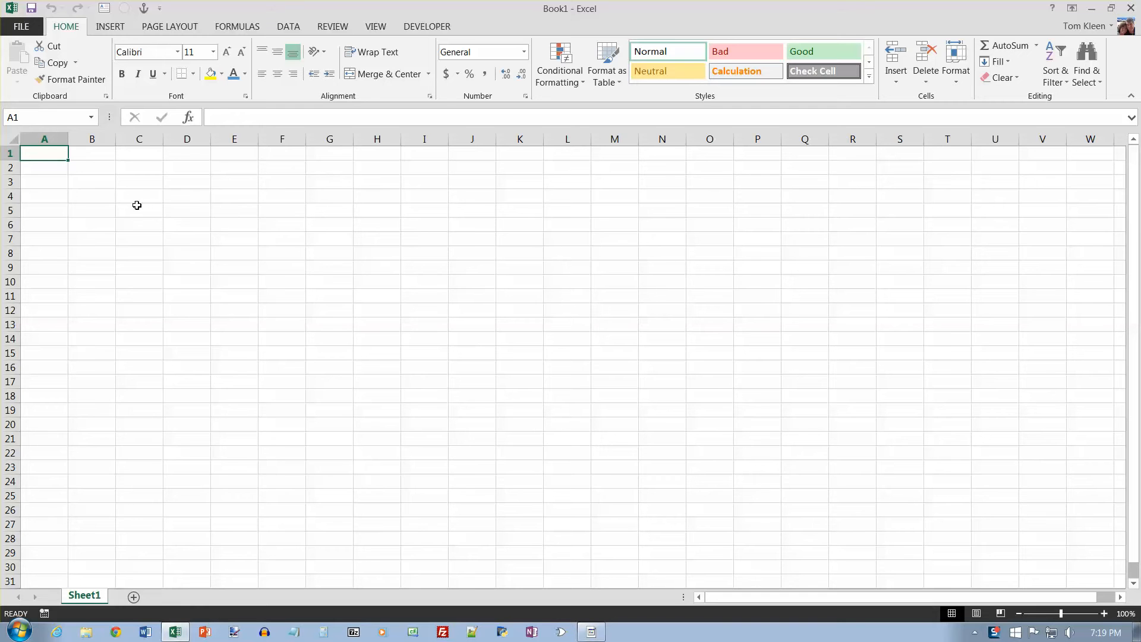
# Open e02B_Weekly_Sales.xlsx from the e02_student_data_files folder on the computer
pyautogui.click(22, 27)
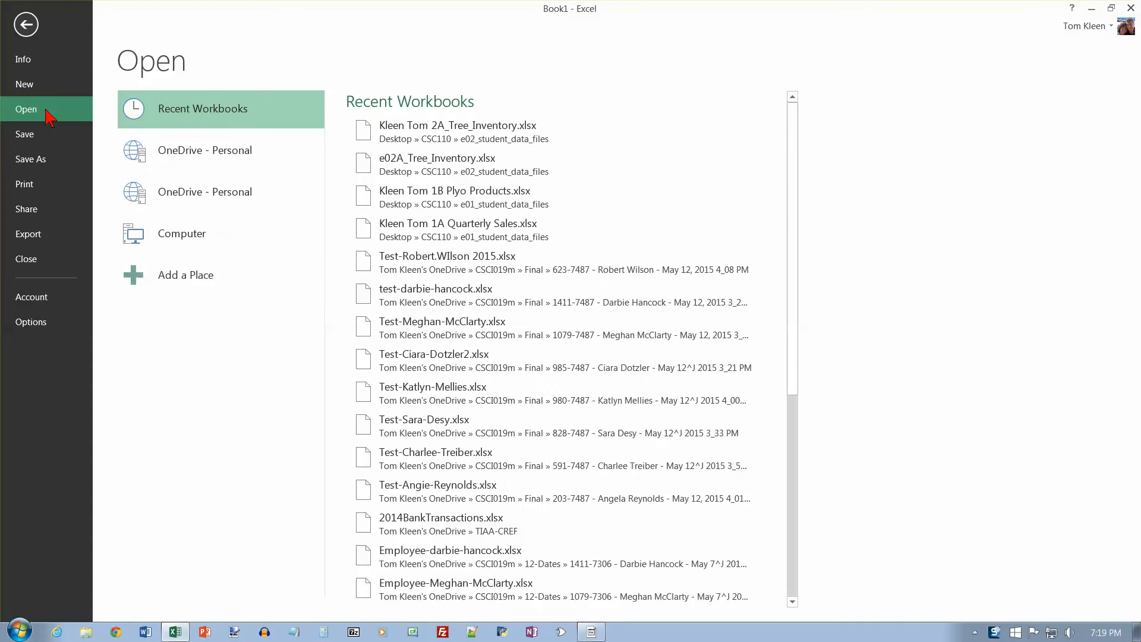
pyautogui.click(183, 280)
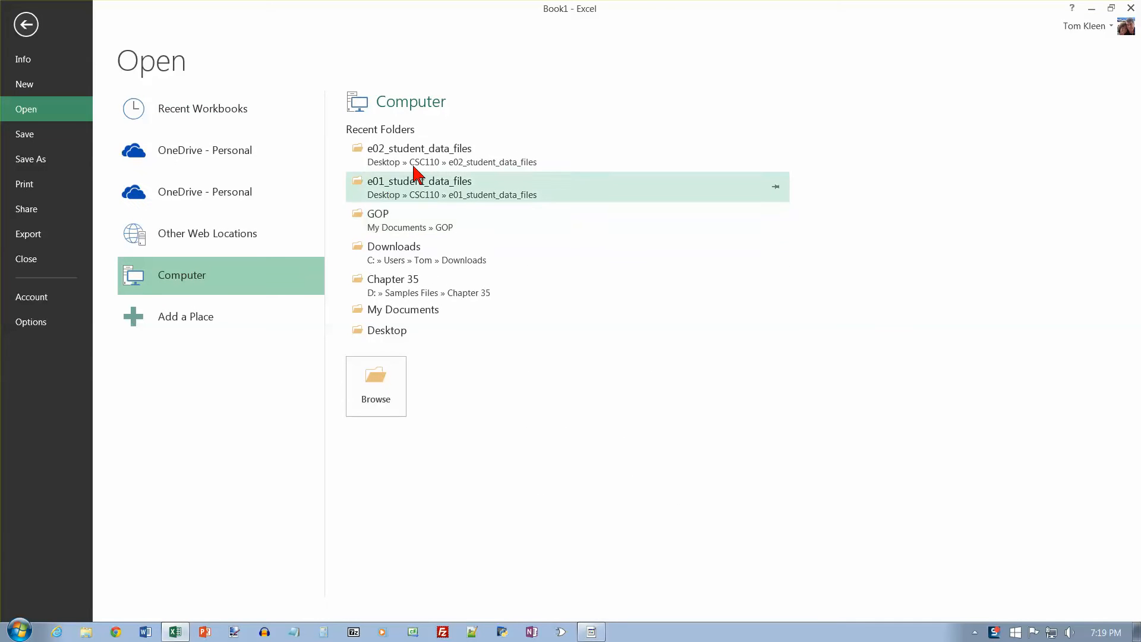
pyautogui.click(453, 158)
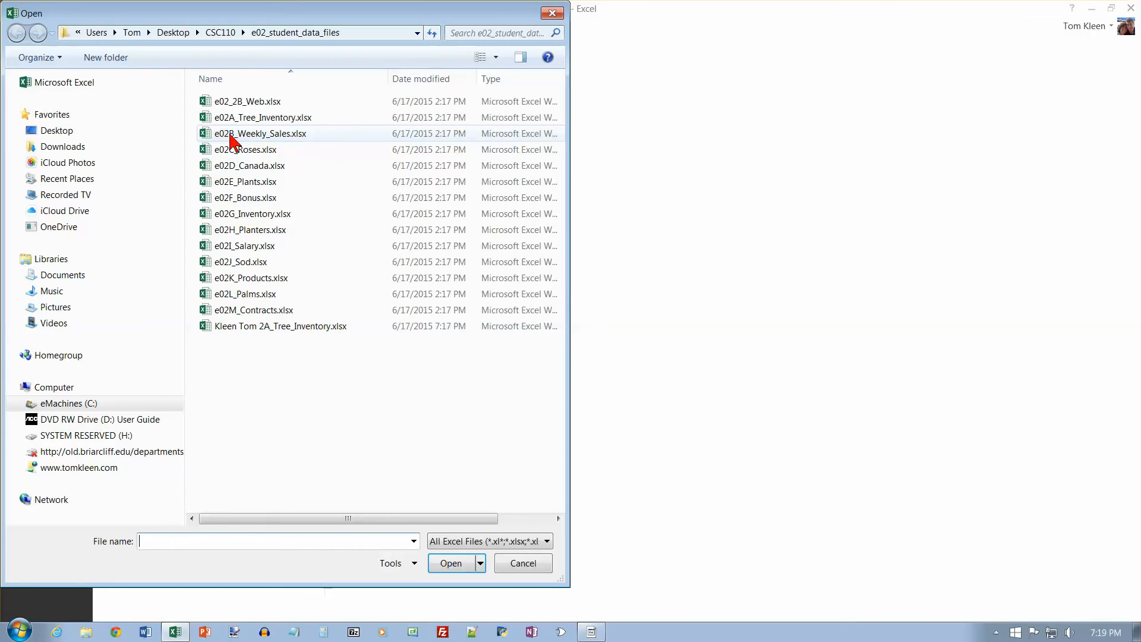
pyautogui.click(267, 137)
pyautogui.click(450, 563)
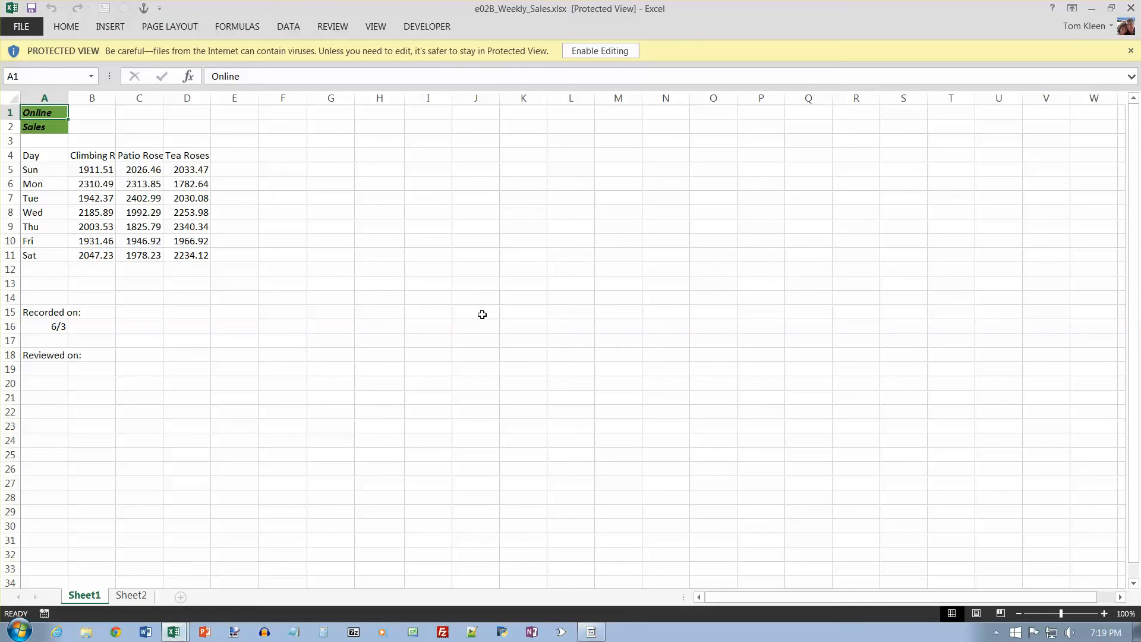
# Enable editing, compare Sheet1's Online data with Sheet2's In-Store data, then open the File backstage
pyautogui.click(602, 51)
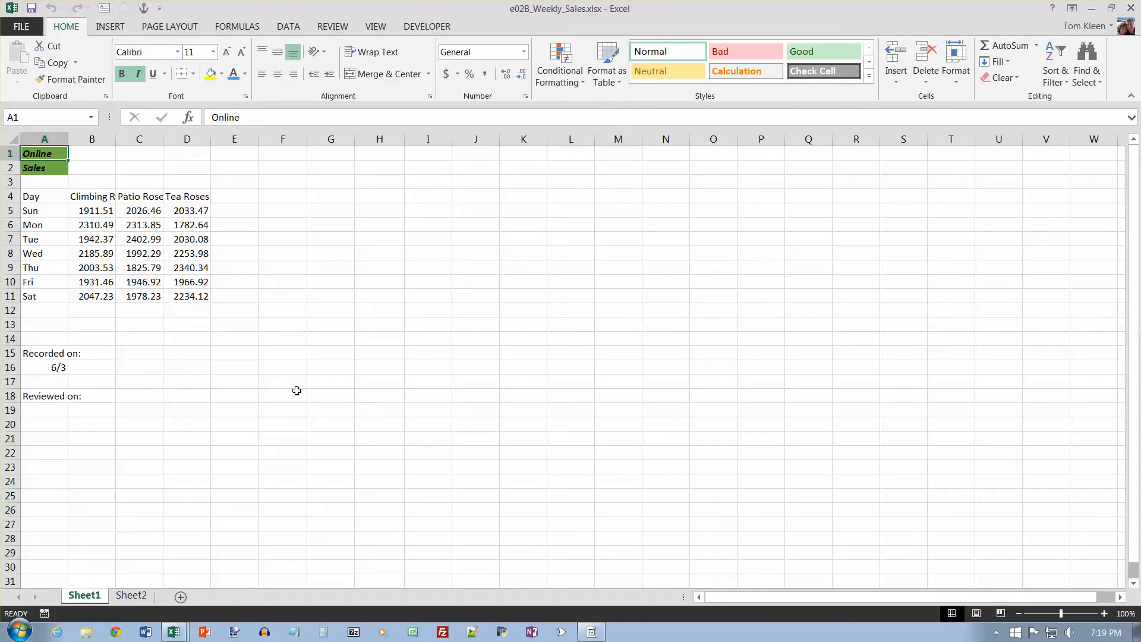
pyautogui.click(133, 600)
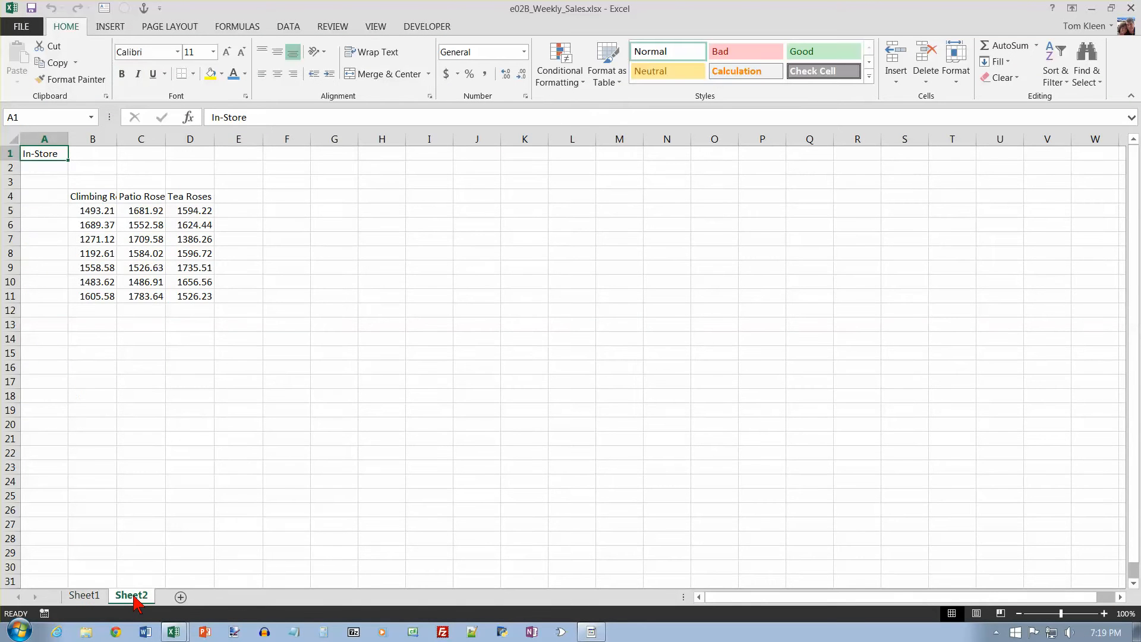
pyautogui.click(88, 599)
pyautogui.click(131, 599)
pyautogui.click(88, 599)
pyautogui.click(125, 601)
pyautogui.click(90, 599)
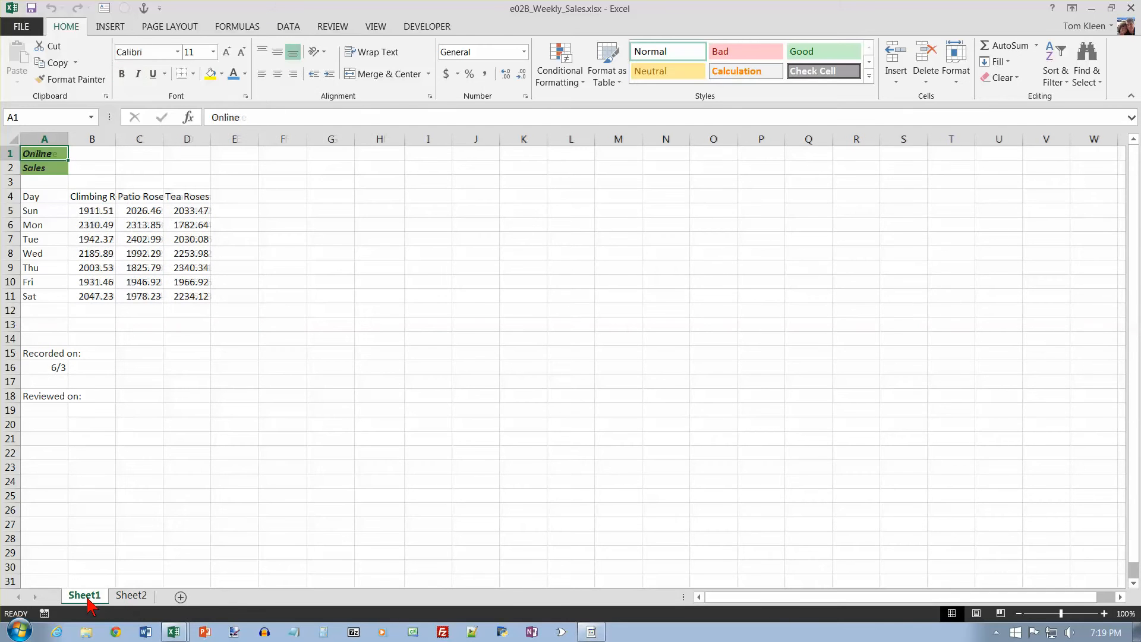
pyautogui.click(129, 597)
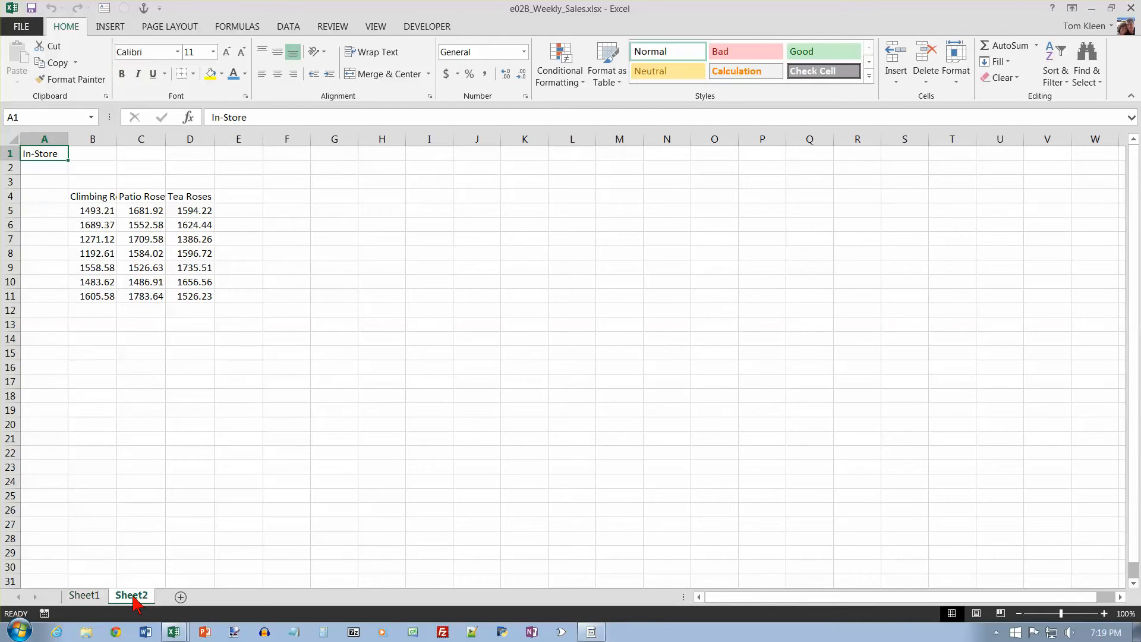
pyautogui.click(88, 599)
pyautogui.click(129, 598)
pyautogui.click(87, 598)
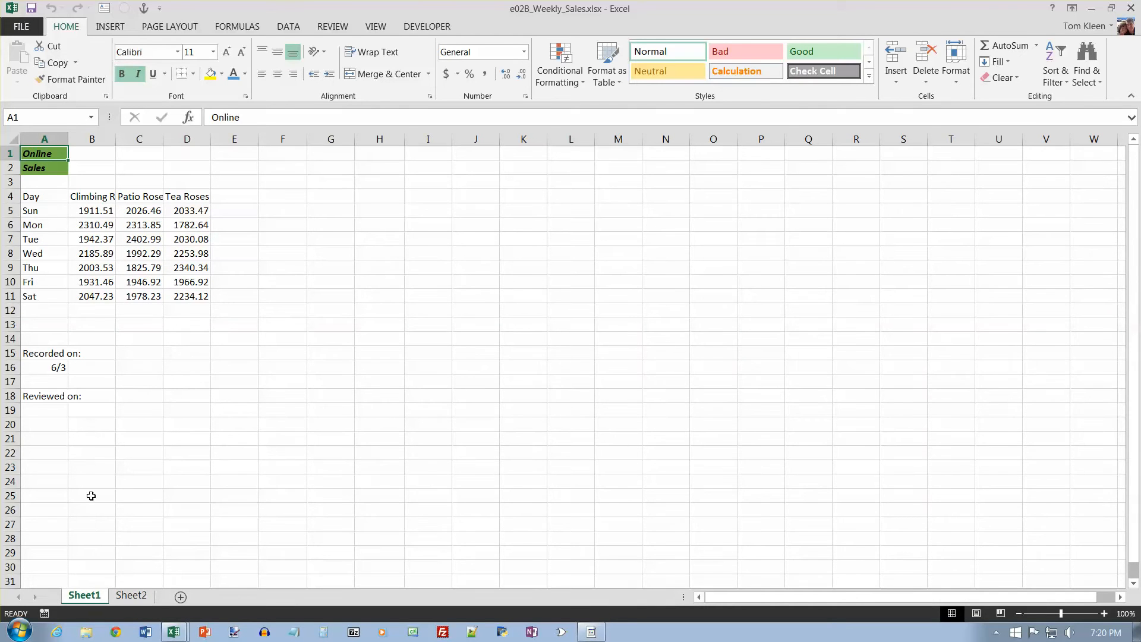
pyautogui.click(132, 596)
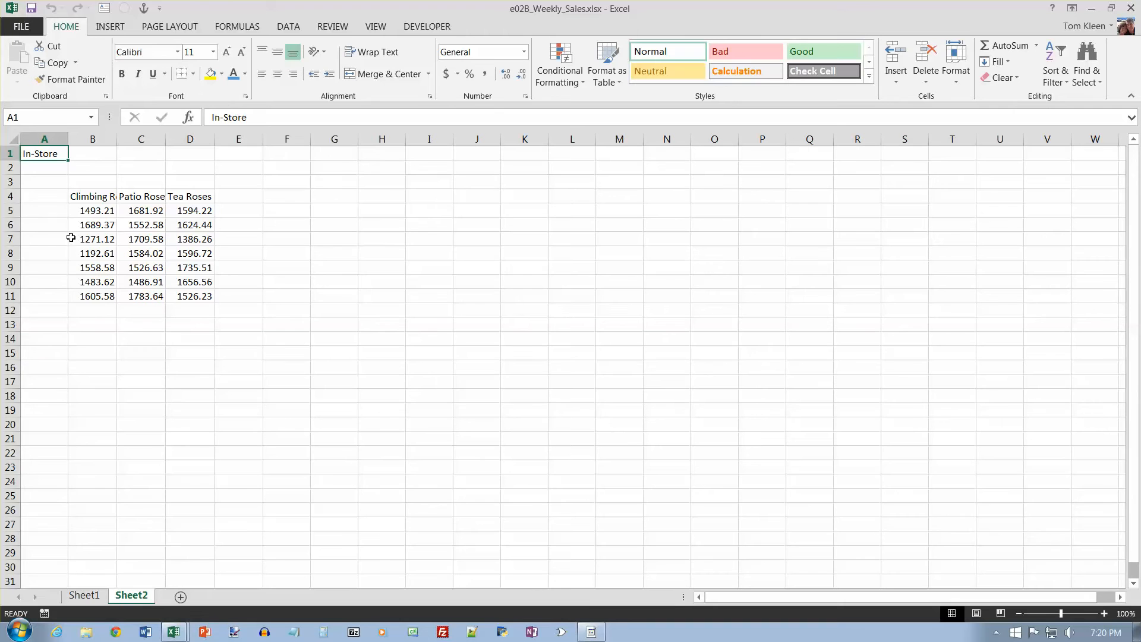
pyautogui.click(92, 595)
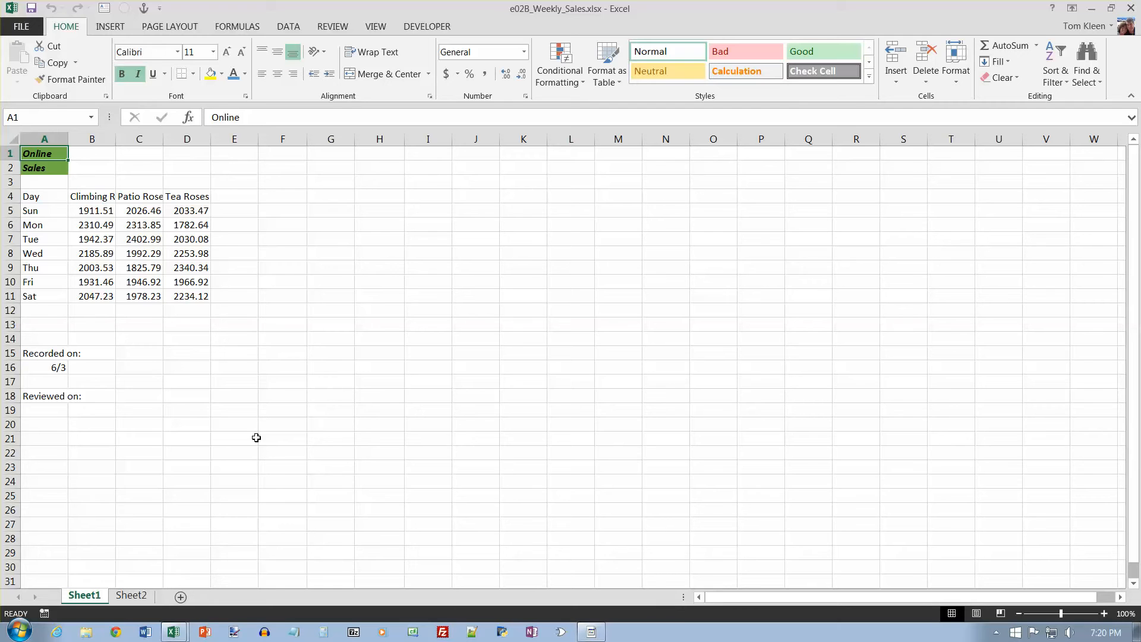
pyautogui.click(22, 27)
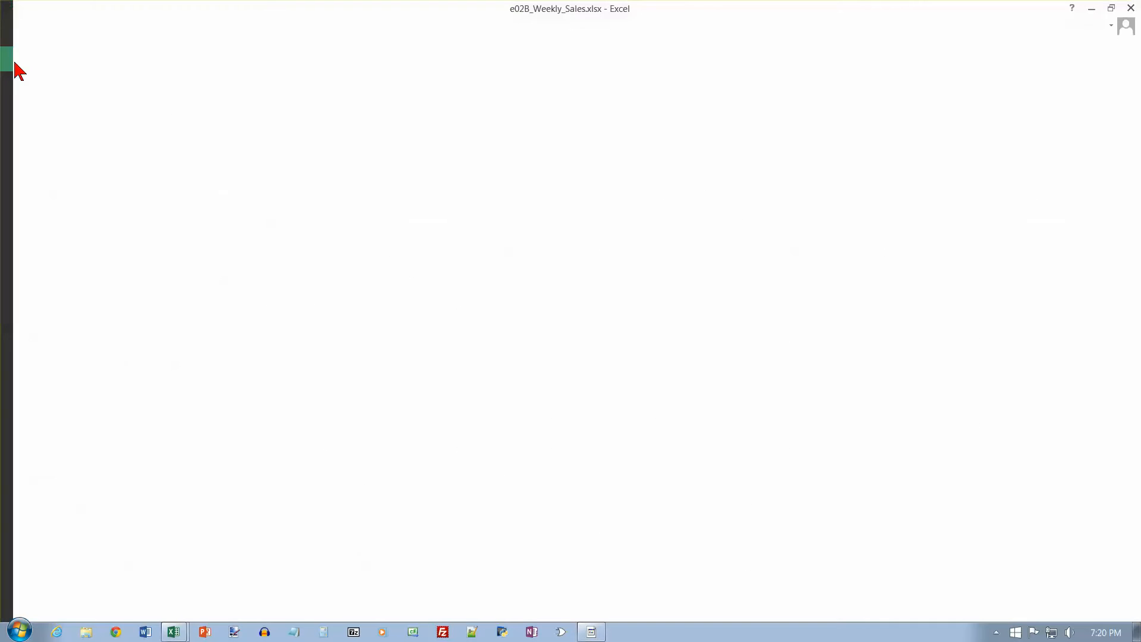
# Save the workbook in the current folder as the student's name followed by 2B_Weekly_Sales.xlsx
pyautogui.click(36, 160)
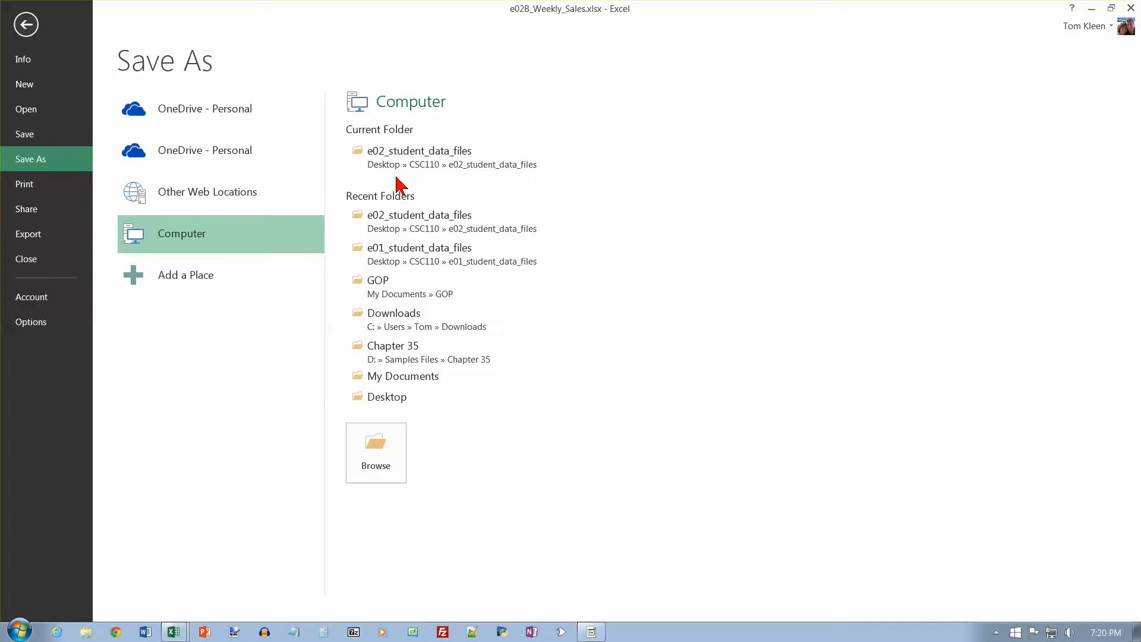
pyautogui.click(416, 162)
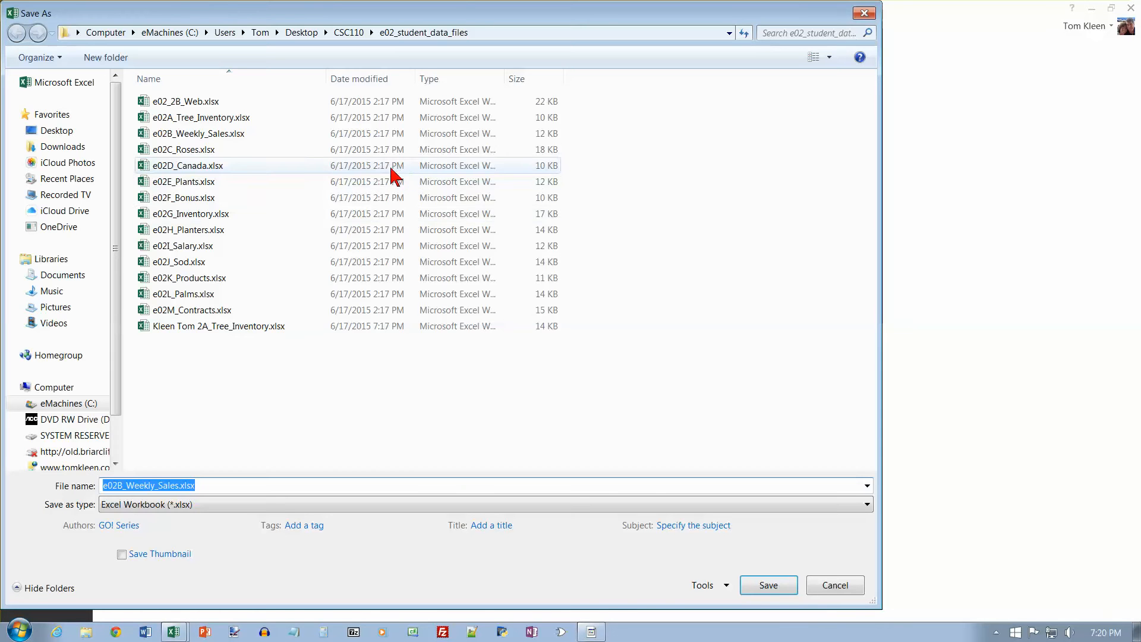
pyautogui.click(107, 486)
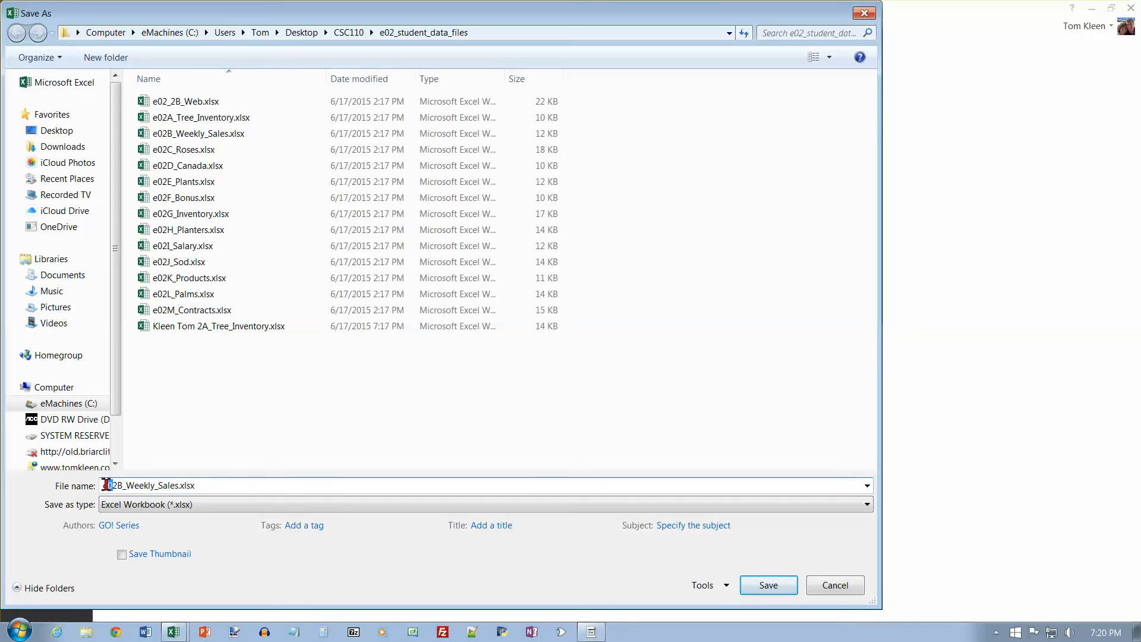
pyautogui.press('BackSpace')
pyautogui.press('BackSpace')
pyautogui.write('Kleen Tom')
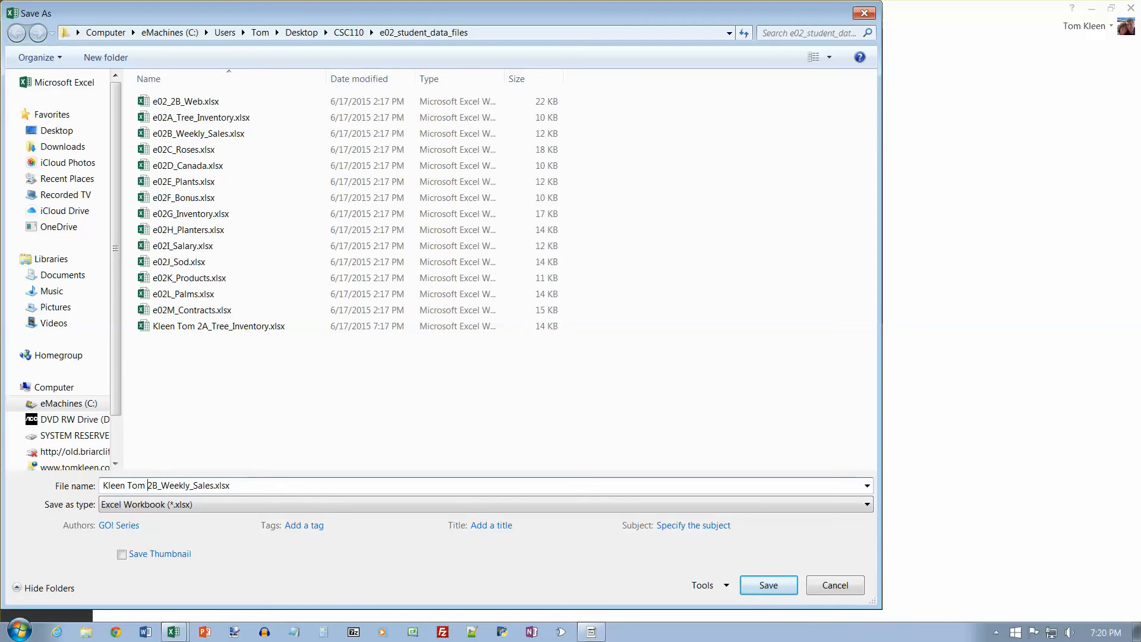
pyautogui.press('Return')
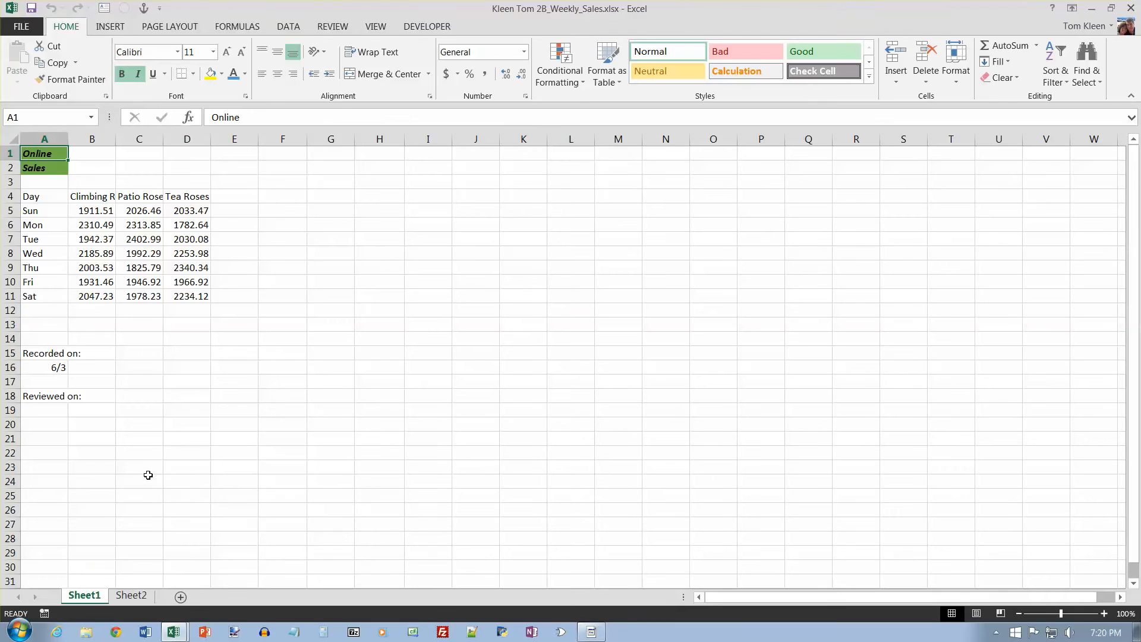
# Rename the Sheet1 tab to 'Online Sales'
pyautogui.click(132, 596)
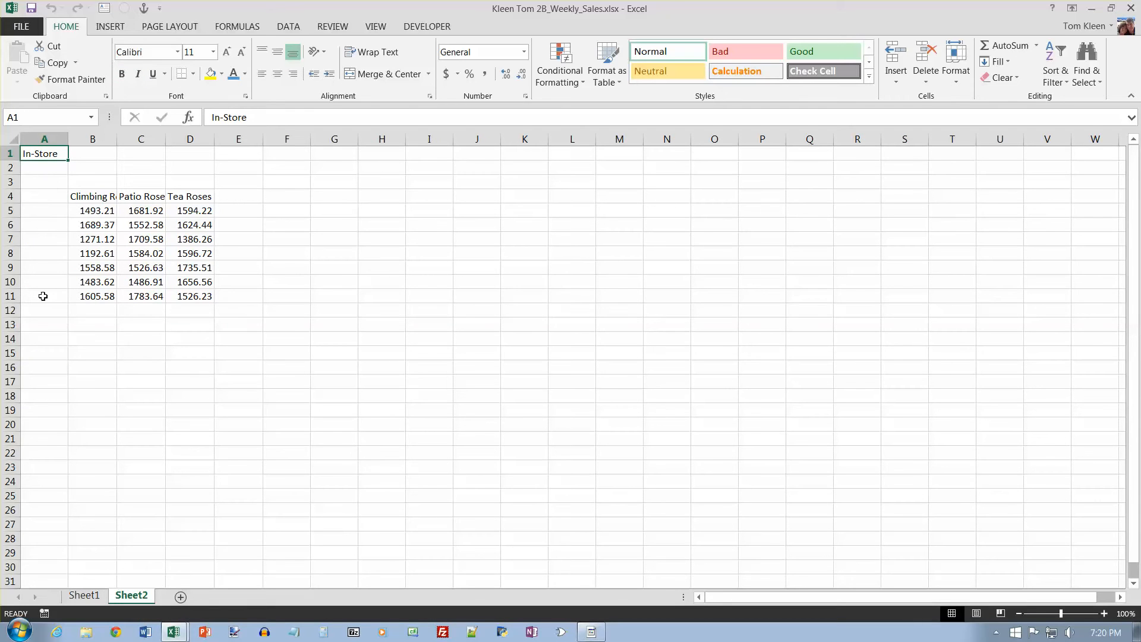
pyautogui.click(88, 596)
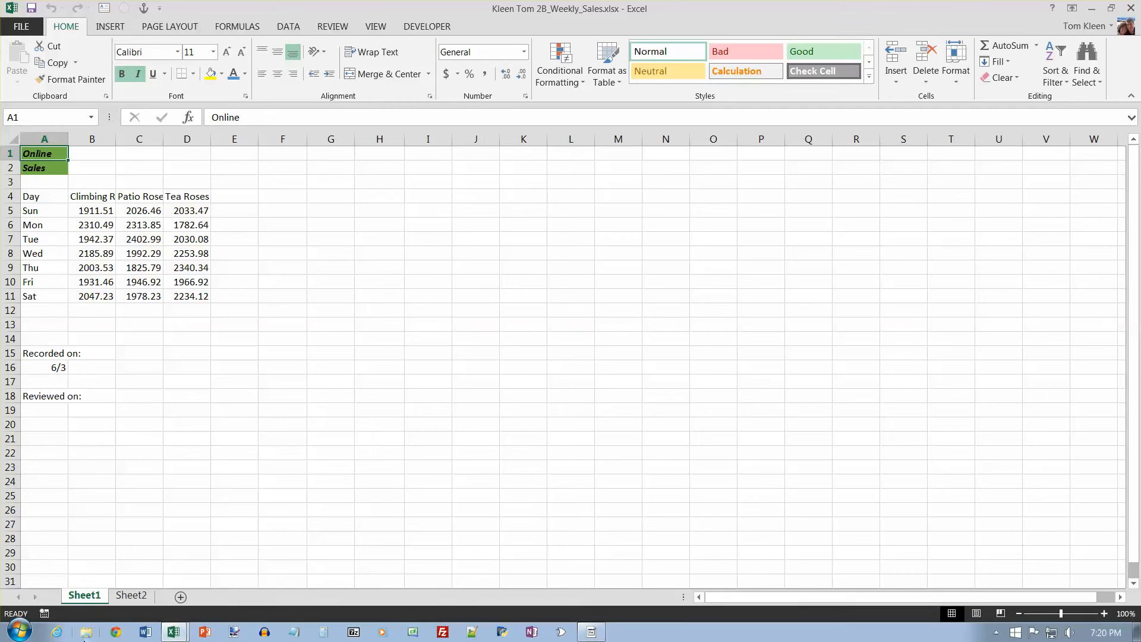
pyautogui.doubleClick(89, 596)
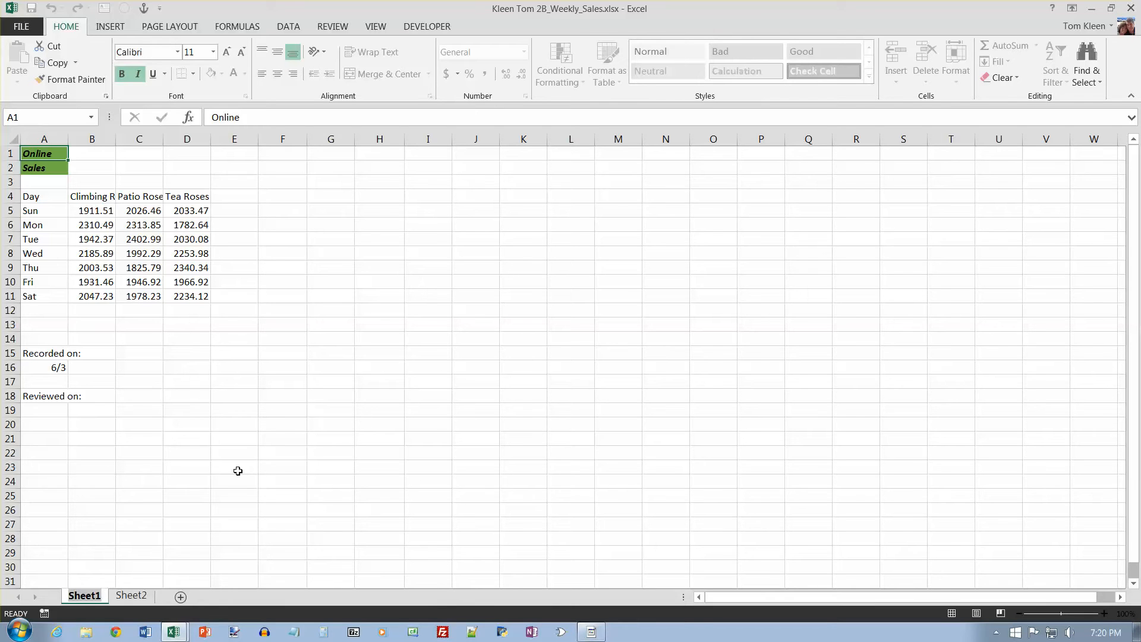
pyautogui.write('Online S')
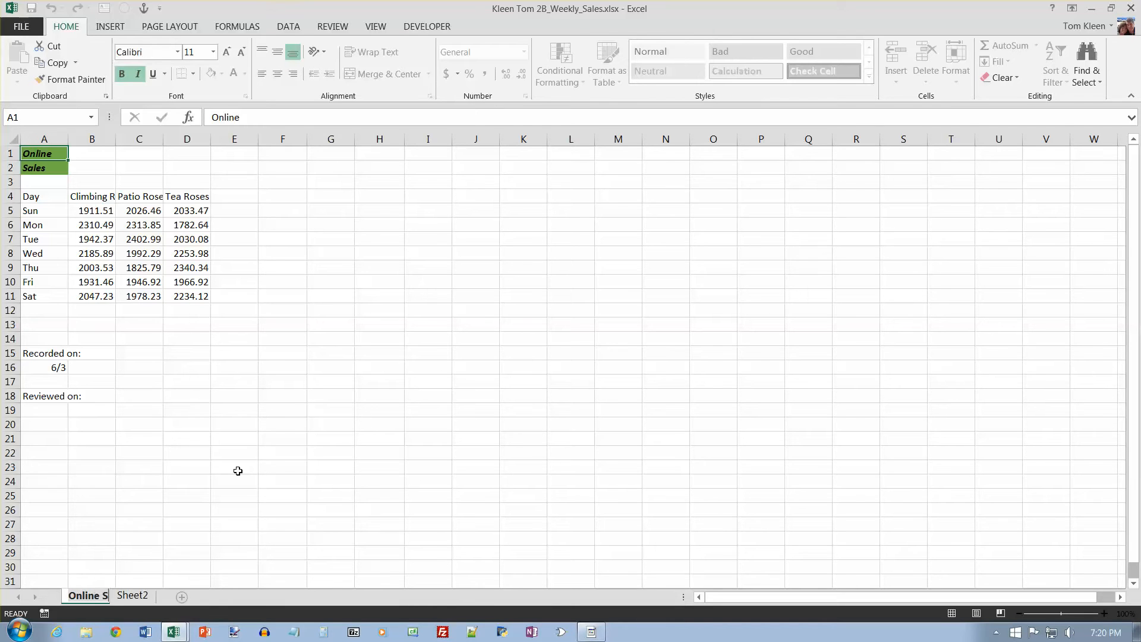
pyautogui.write('ales')
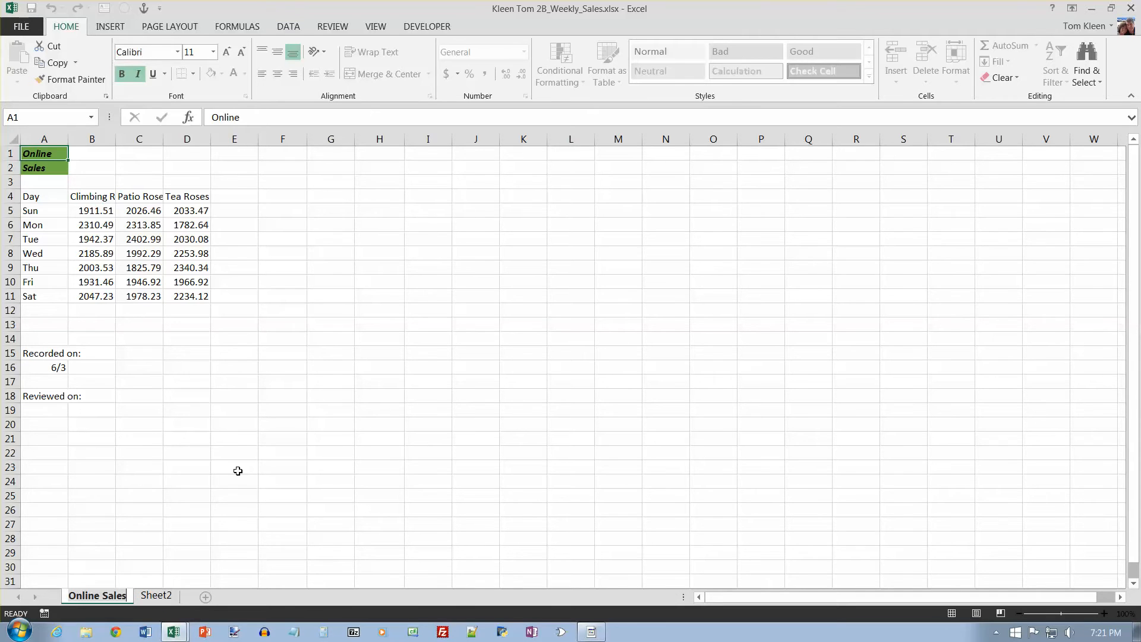
# Rename the Sheet2 tab to 'In-Store Sales'
pyautogui.click(160, 596)
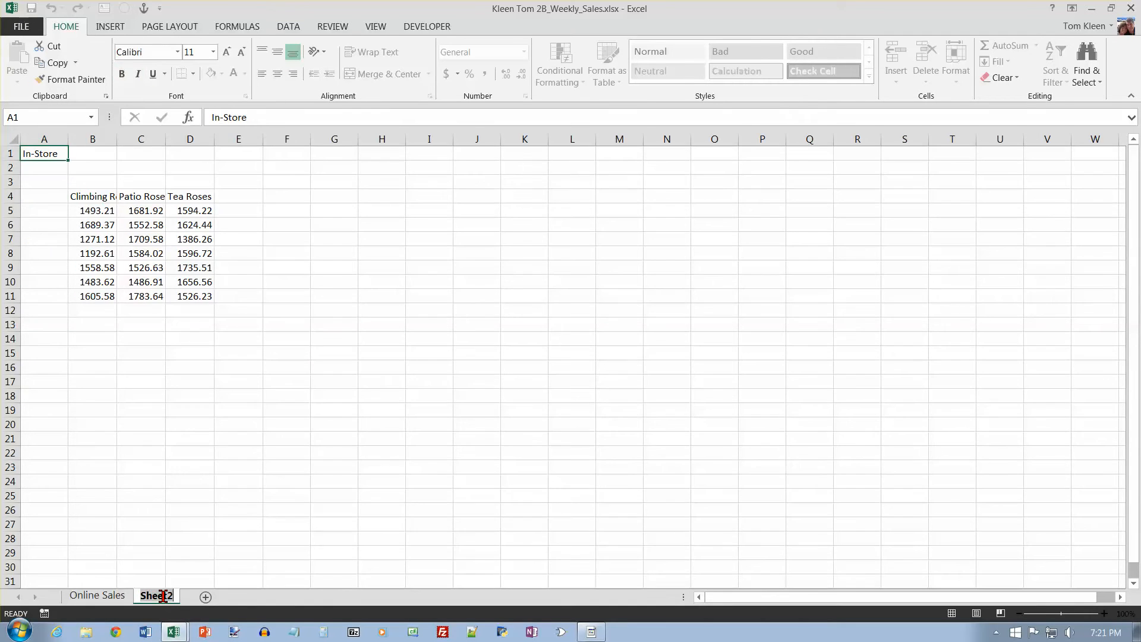
pyautogui.doubleClick(162, 595)
pyautogui.write('In-S')
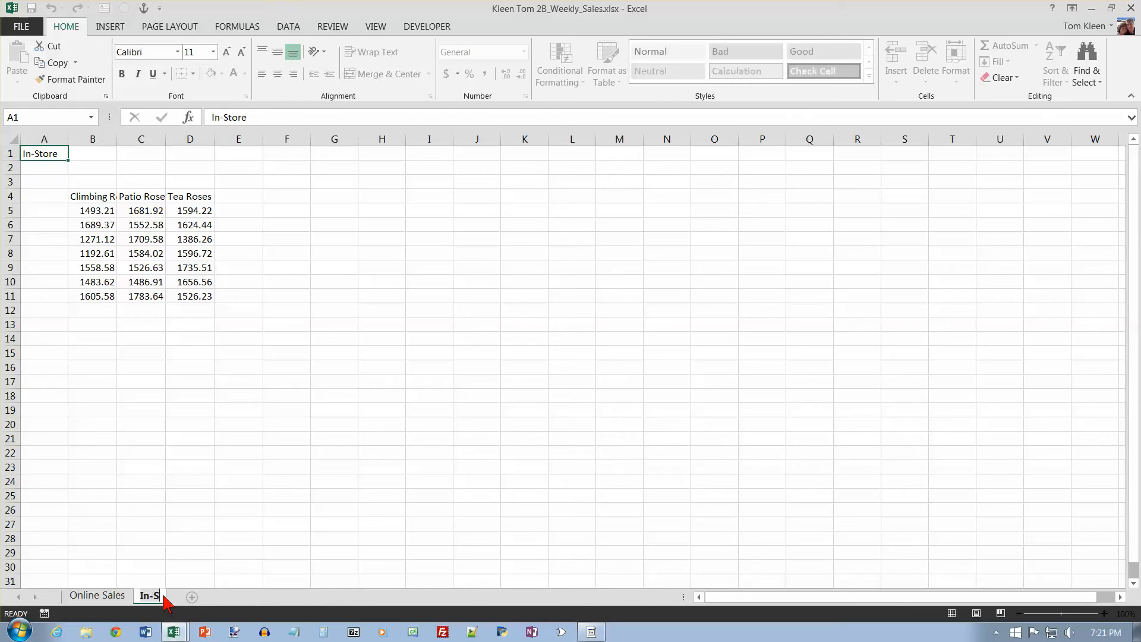
pyautogui.write('tore Sales')
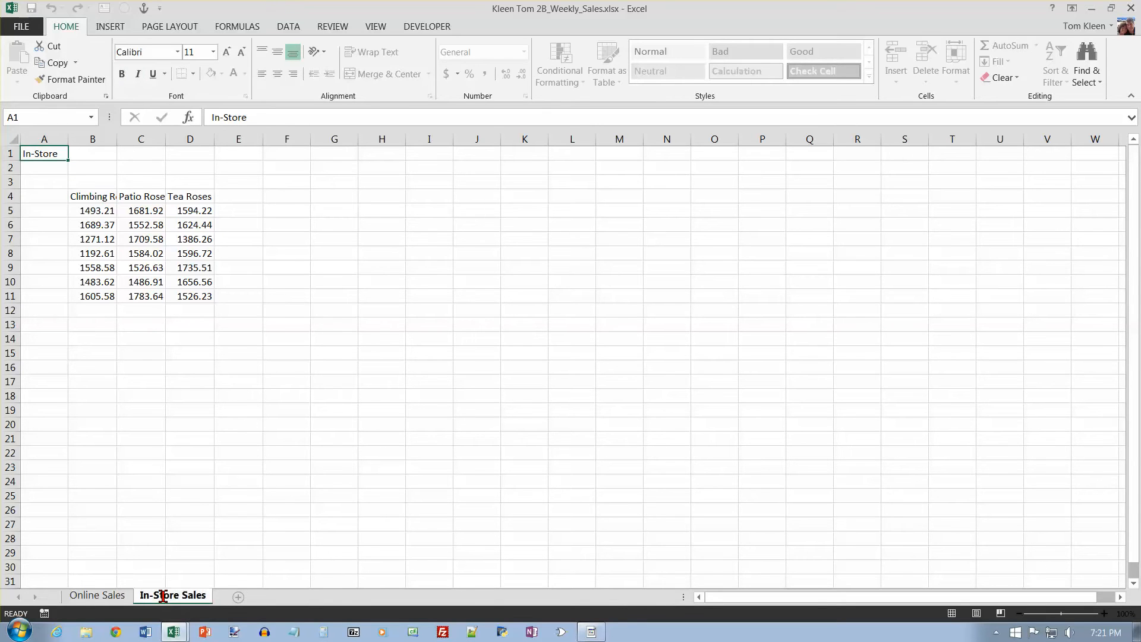
pyautogui.press('Return')
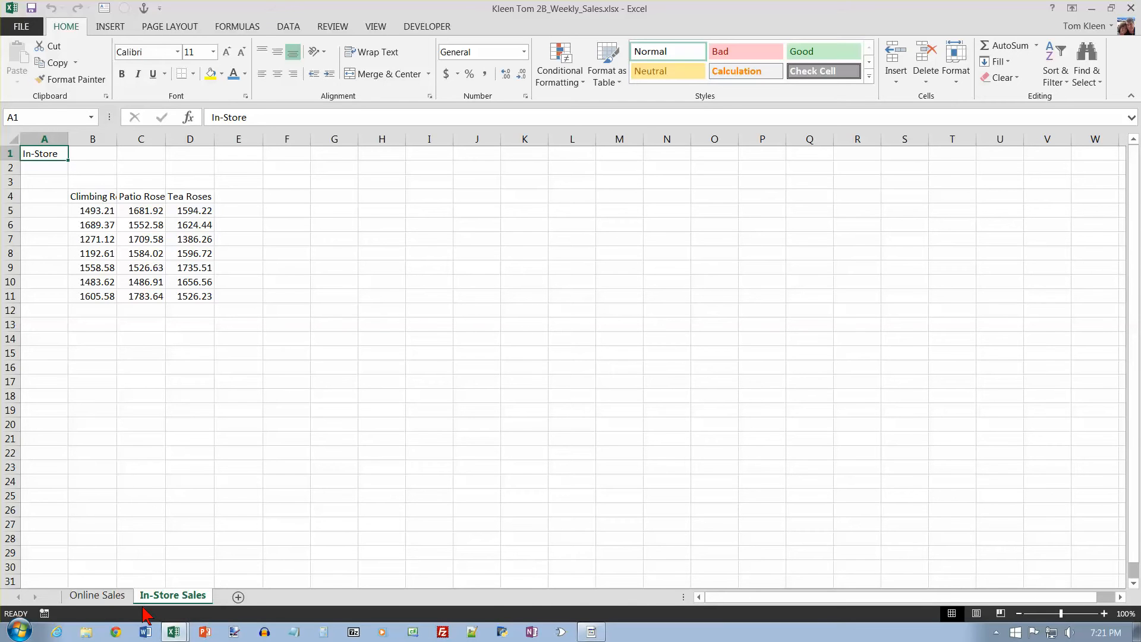
# Color the In-Store Sales sheet tab green
pyautogui.rightClick(177, 599)
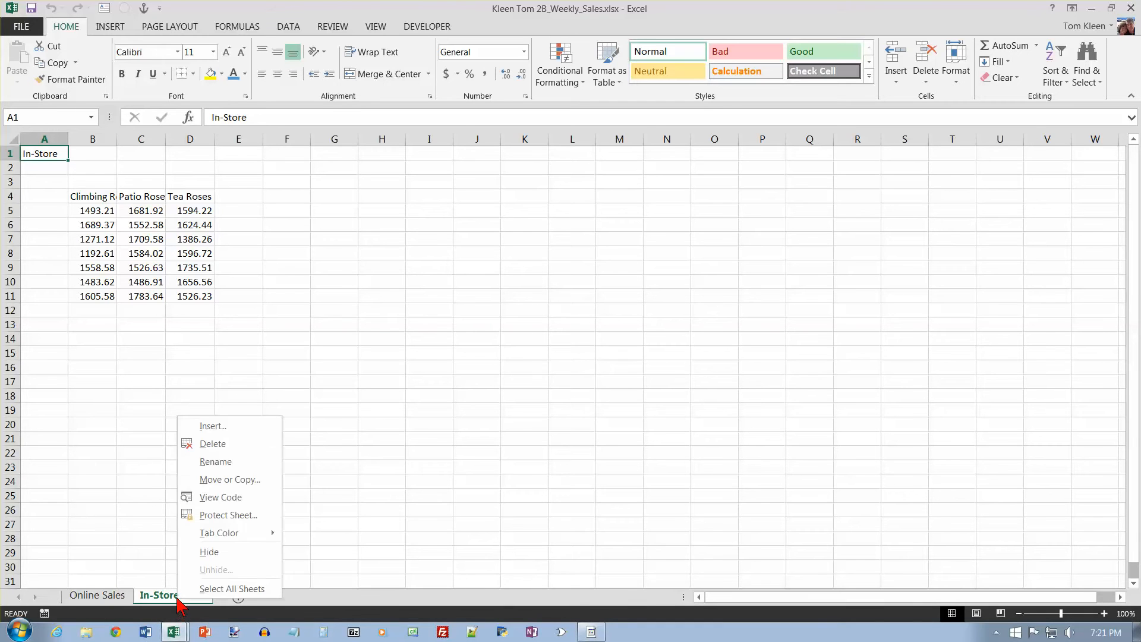
pyautogui.moveTo(232, 538)
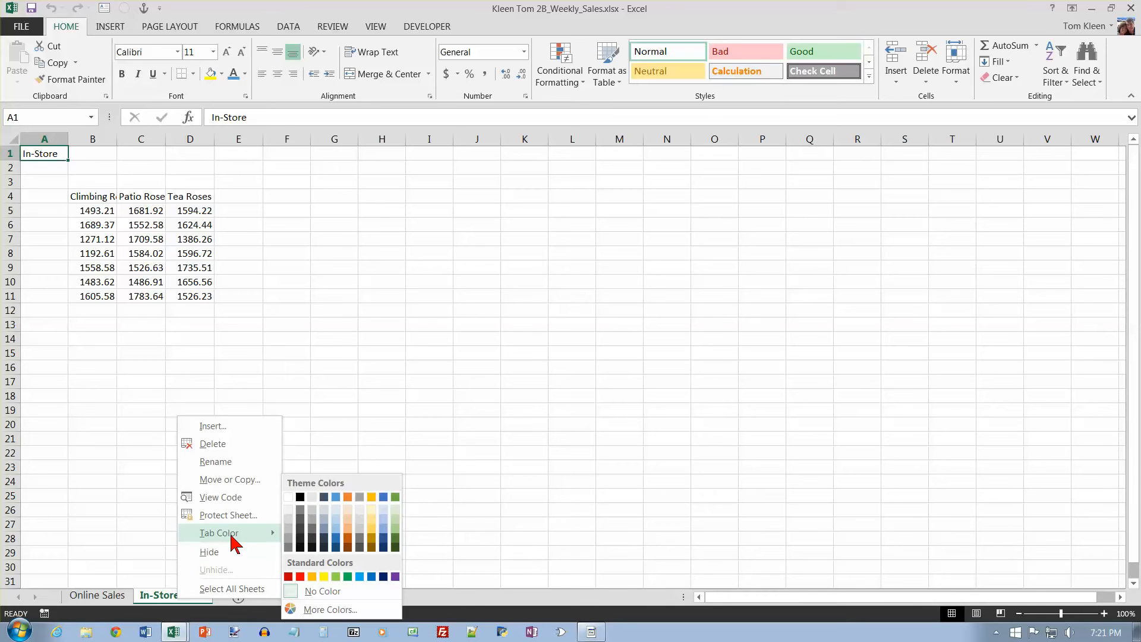
pyautogui.click(396, 498)
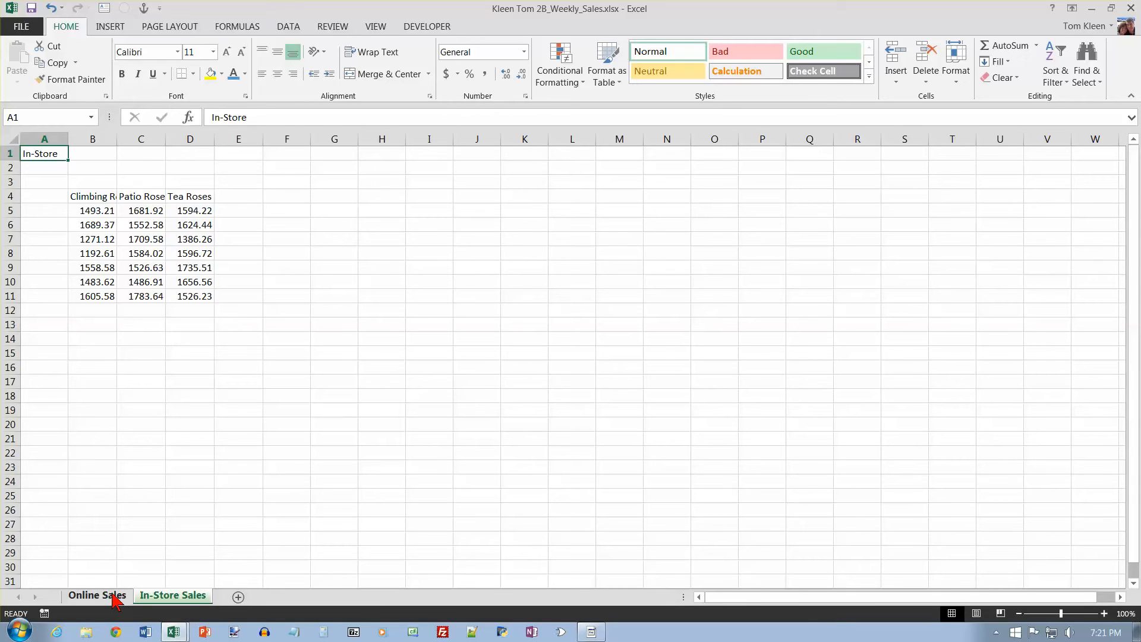
# Switch between Online Sales and In-Store Sales, finishing on In-Store Sales
pyautogui.click(115, 597)
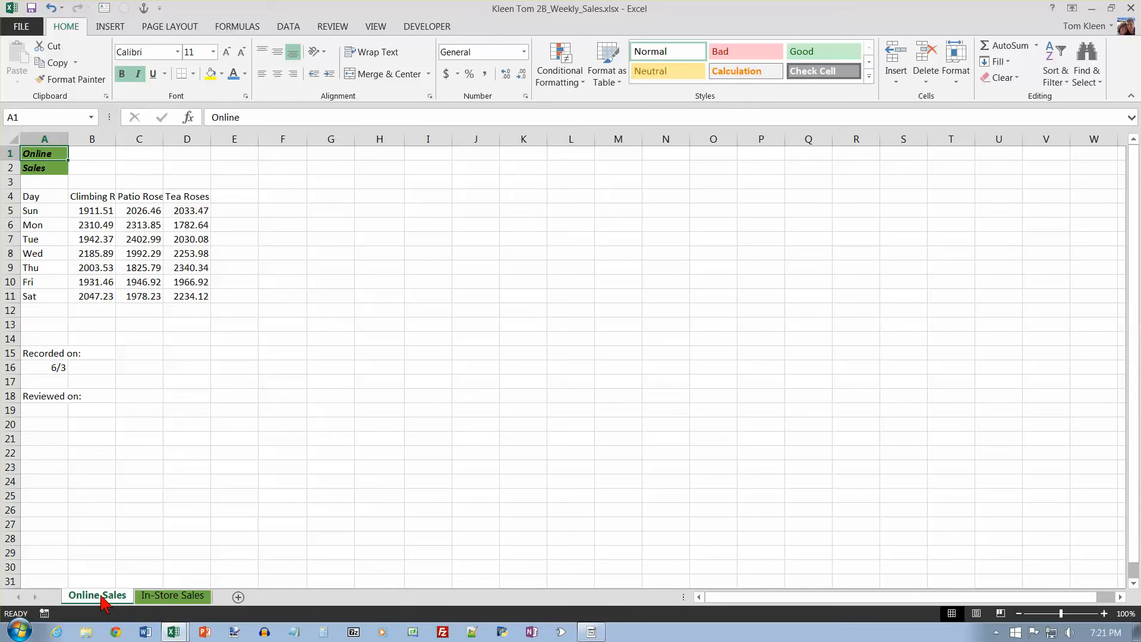
pyautogui.click(143, 599)
pyautogui.click(113, 597)
pyautogui.click(170, 603)
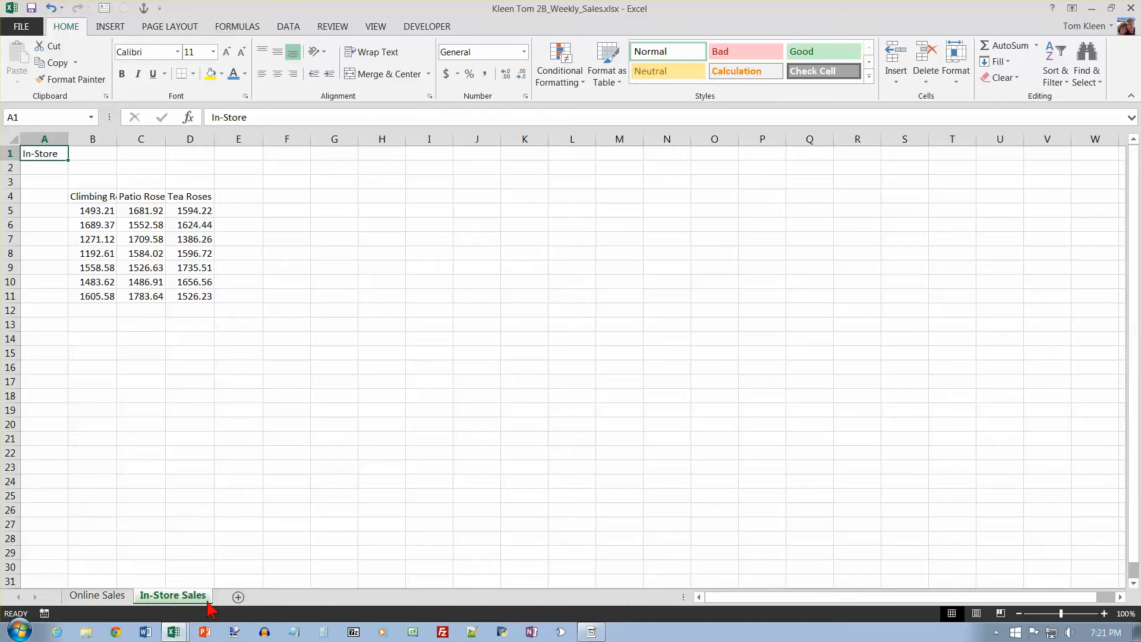
pyautogui.click(124, 597)
pyautogui.click(157, 597)
# Color the Online Sales sheet tab Blue, Accent 5
pyautogui.rightClick(111, 597)
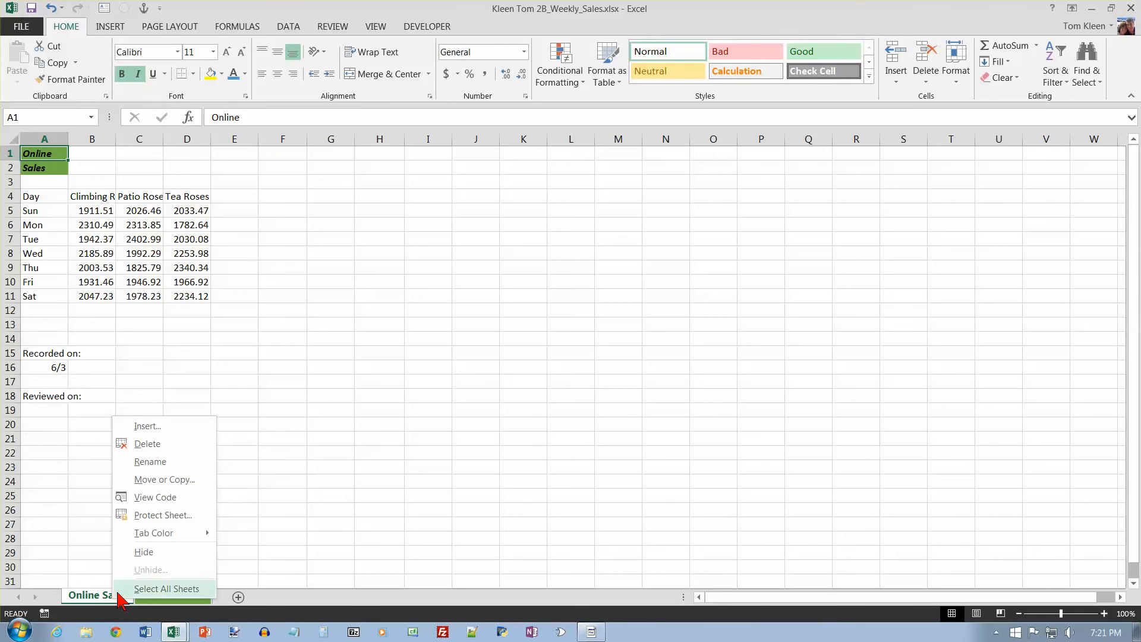
pyautogui.moveTo(172, 539)
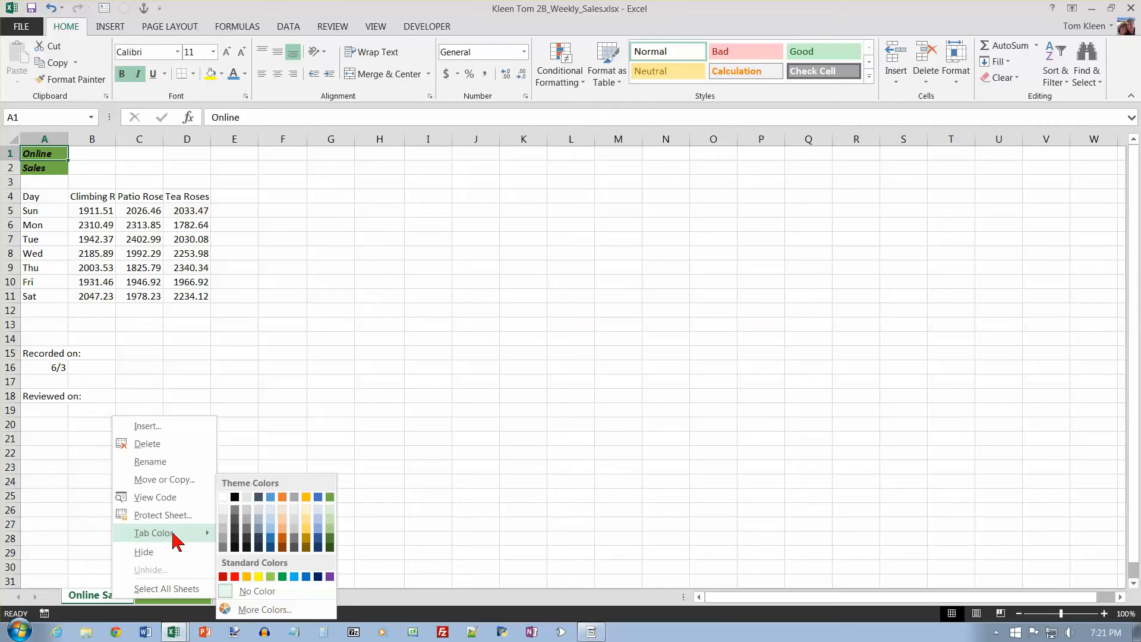
pyautogui.click(319, 498)
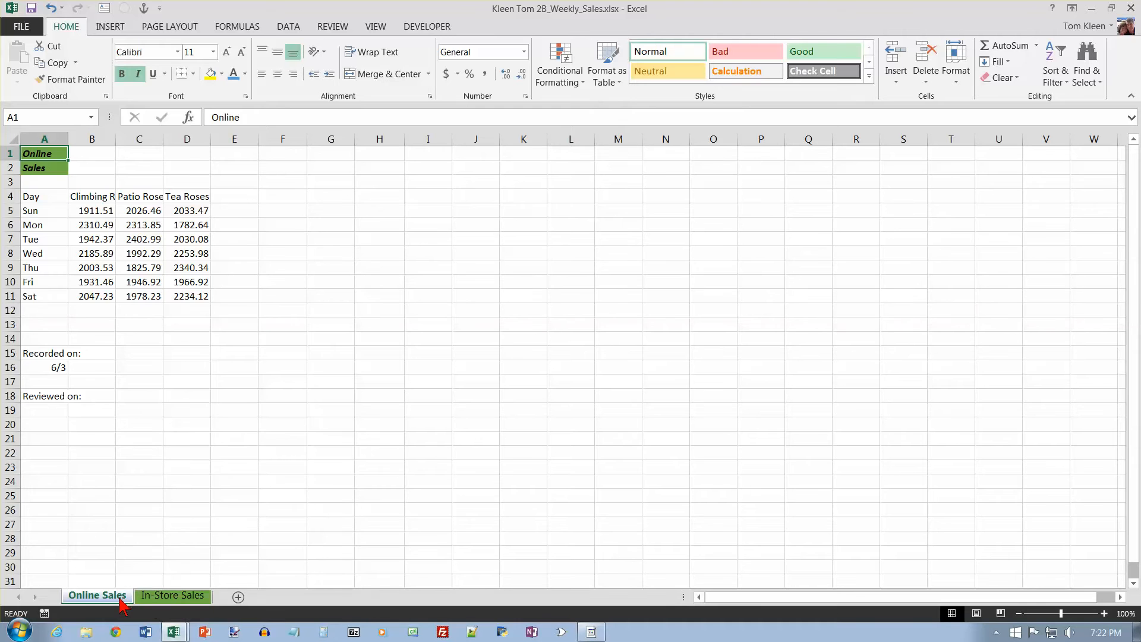
# Compare the two colored tabs by switching sheets, ending on In-Store Sales
pyautogui.click(168, 601)
pyautogui.click(126, 599)
pyautogui.click(166, 600)
pyautogui.click(113, 597)
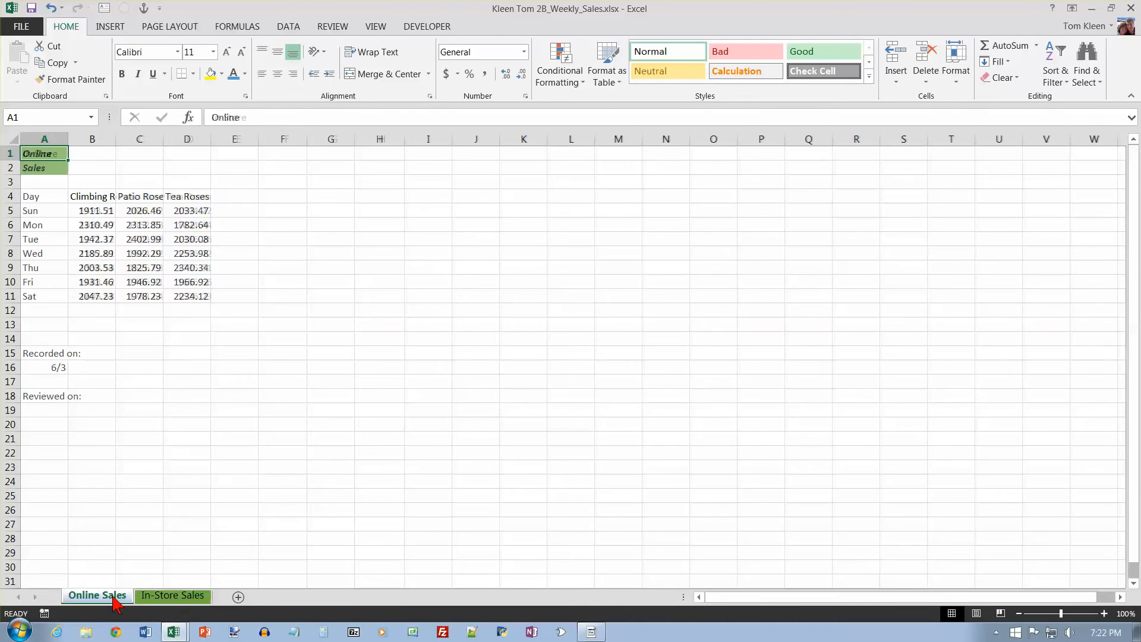
pyautogui.click(170, 597)
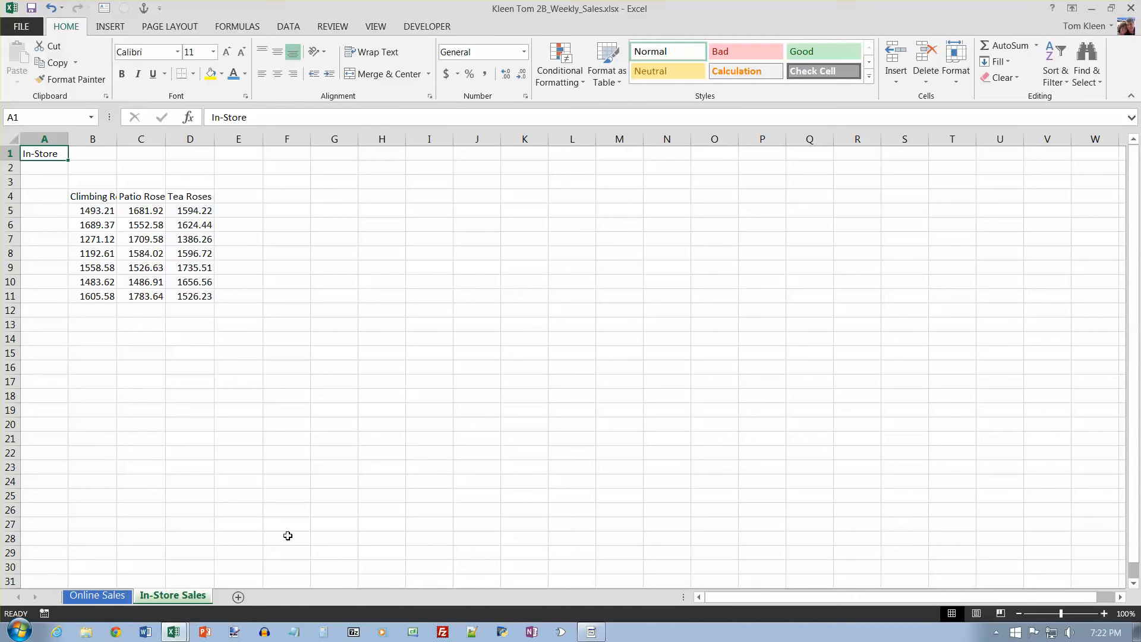
# Go to the Online Sales sheet and select the Recorded on date in A16
pyautogui.click(109, 597)
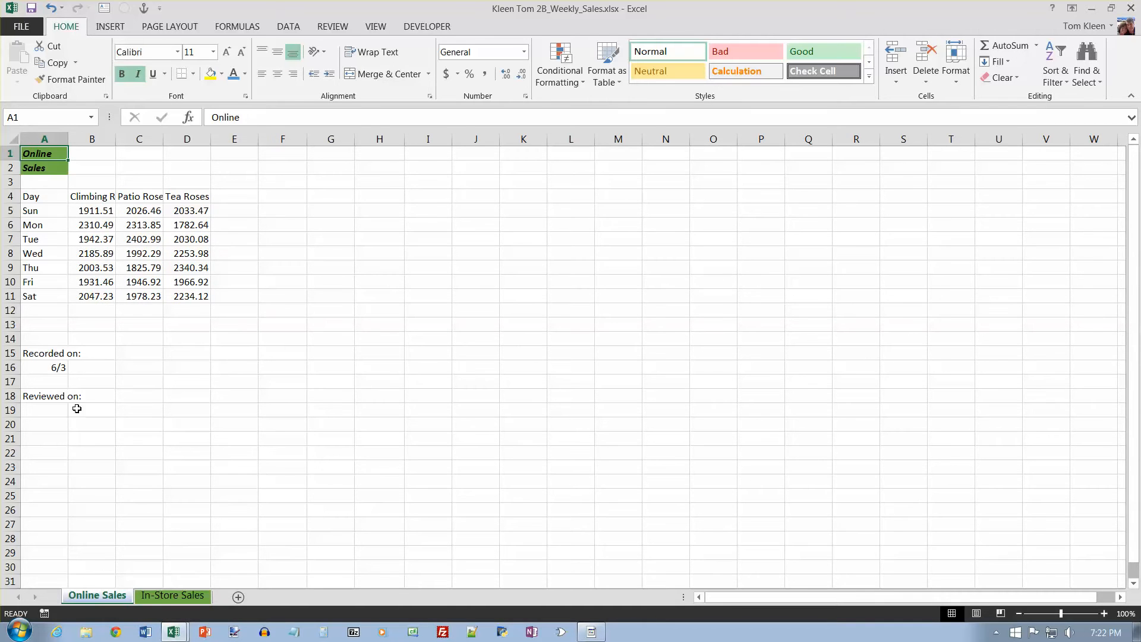
pyautogui.click(56, 366)
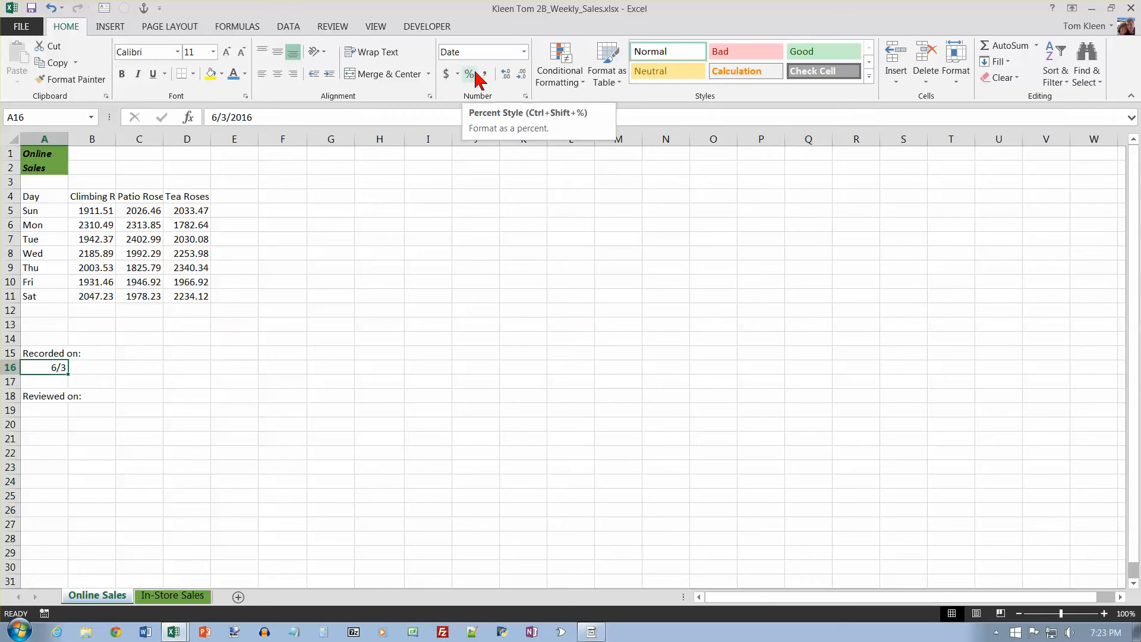
# Apply the 3/14/12 date format to A16 so it displays 6/3/16
pyautogui.click(524, 53)
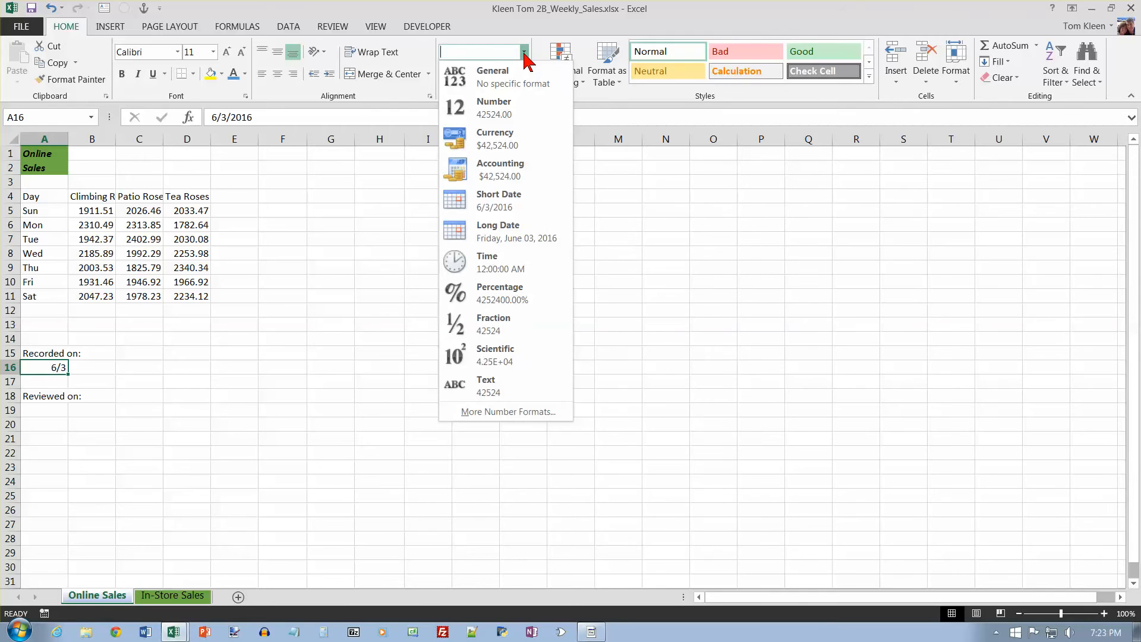
pyautogui.click(514, 415)
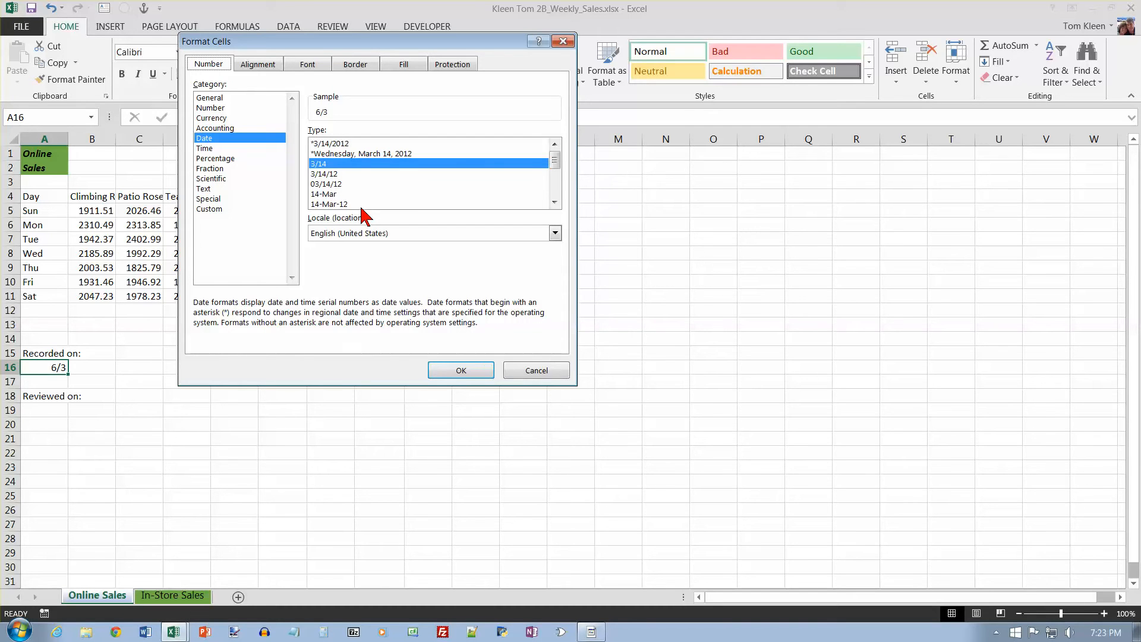
pyautogui.click(328, 177)
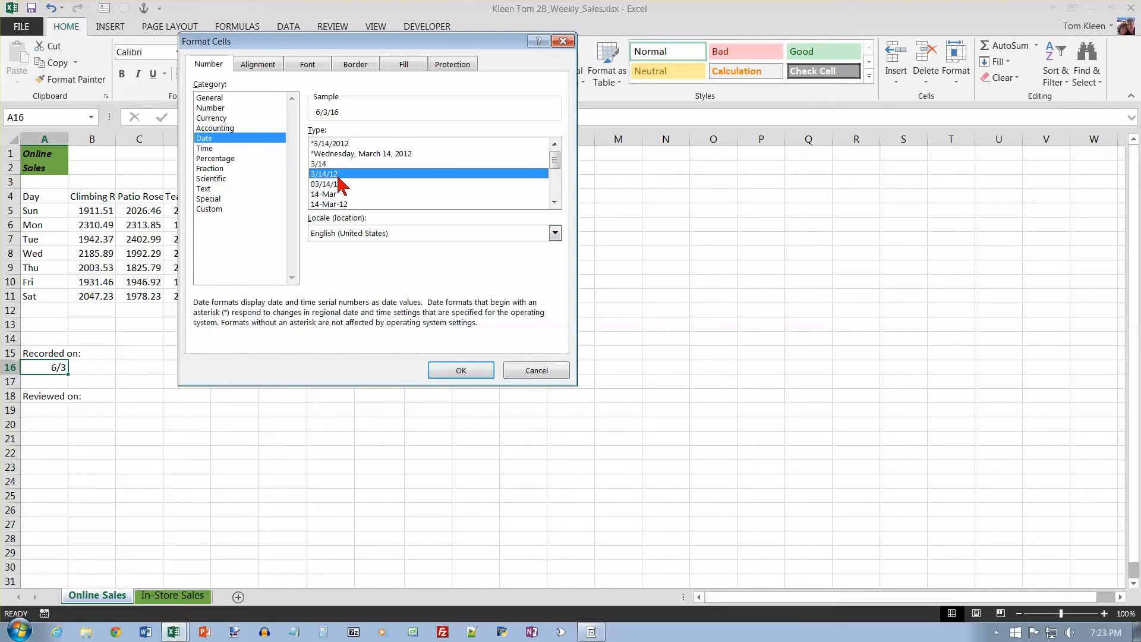
pyautogui.click(464, 372)
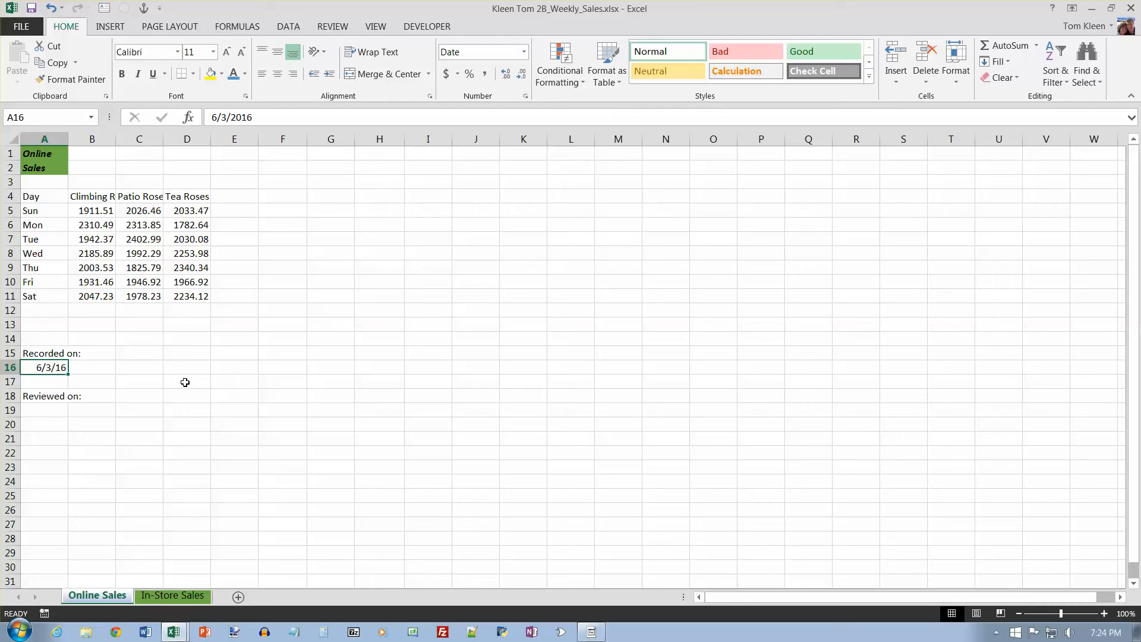
# Enter a review date in A19, trying 6-7-16 and then 6/17/2015
pyautogui.click(46, 410)
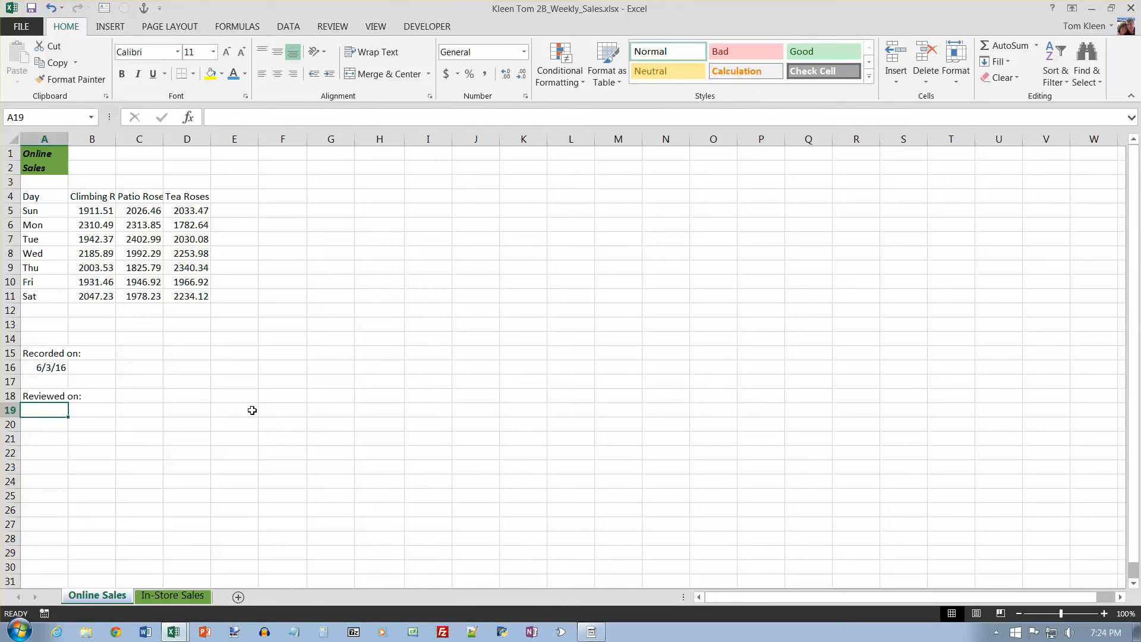
pyautogui.write('6-7-16')
pyautogui.press('Return')
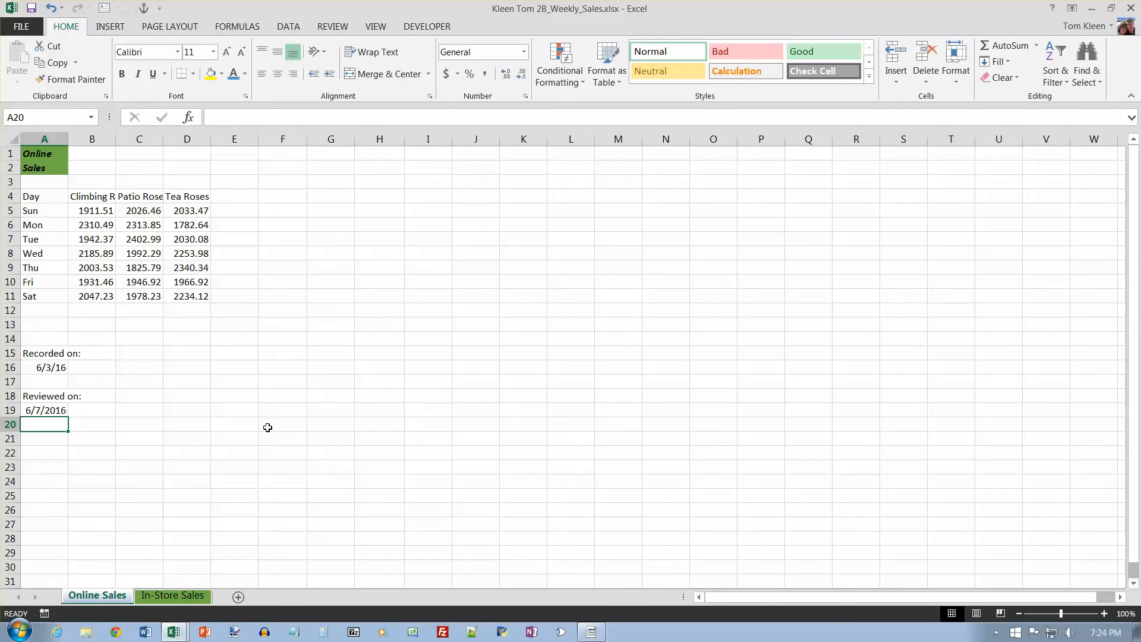
pyautogui.click(33, 410)
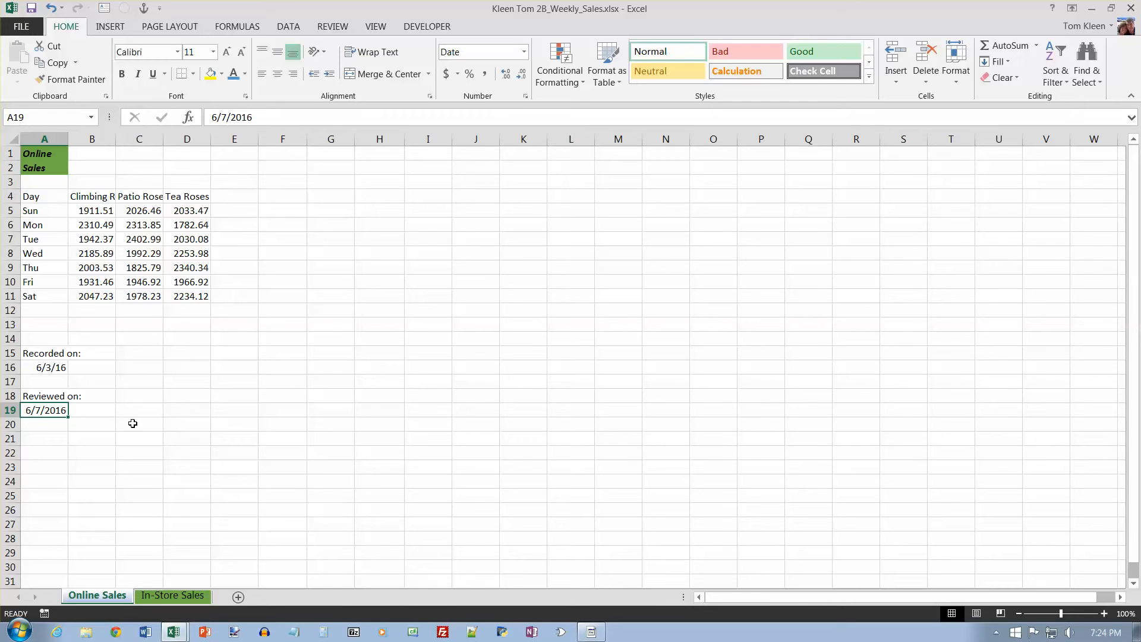
pyautogui.write('6/17/2015')
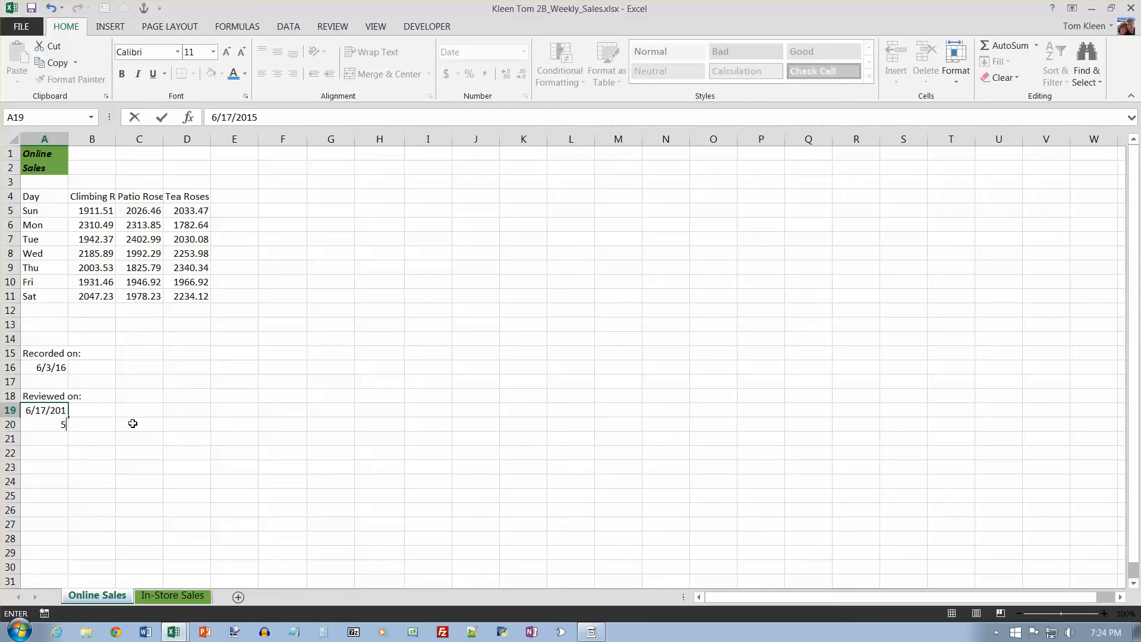
pyautogui.press('Return')
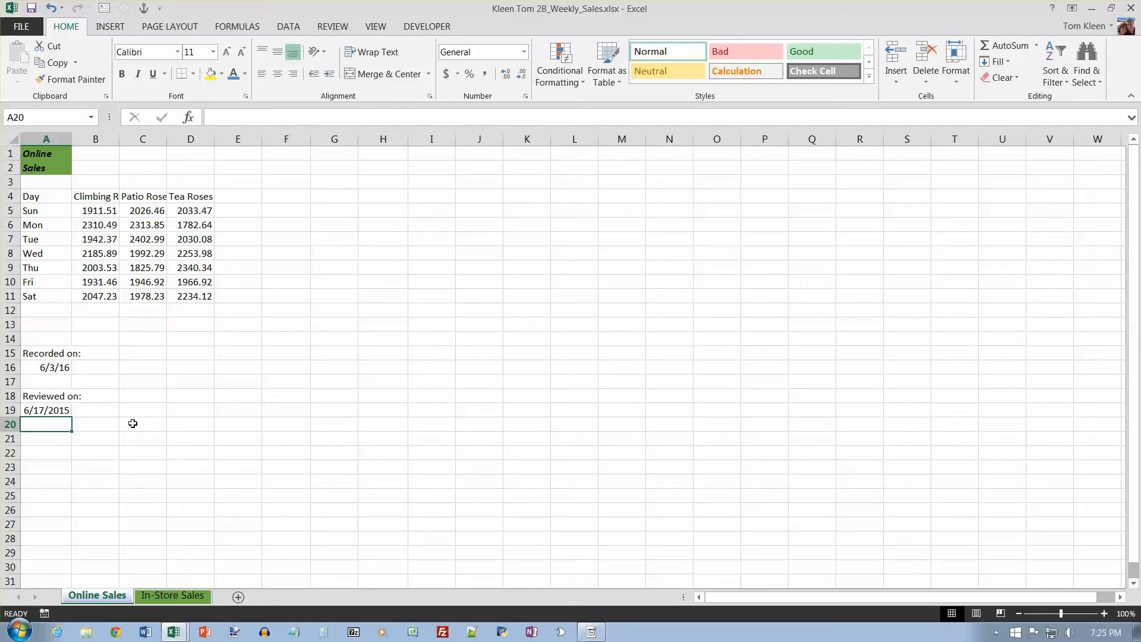
# Correct the A19 review date to 6/7/16 and reselect the A16 date cell
pyautogui.click(60, 411)
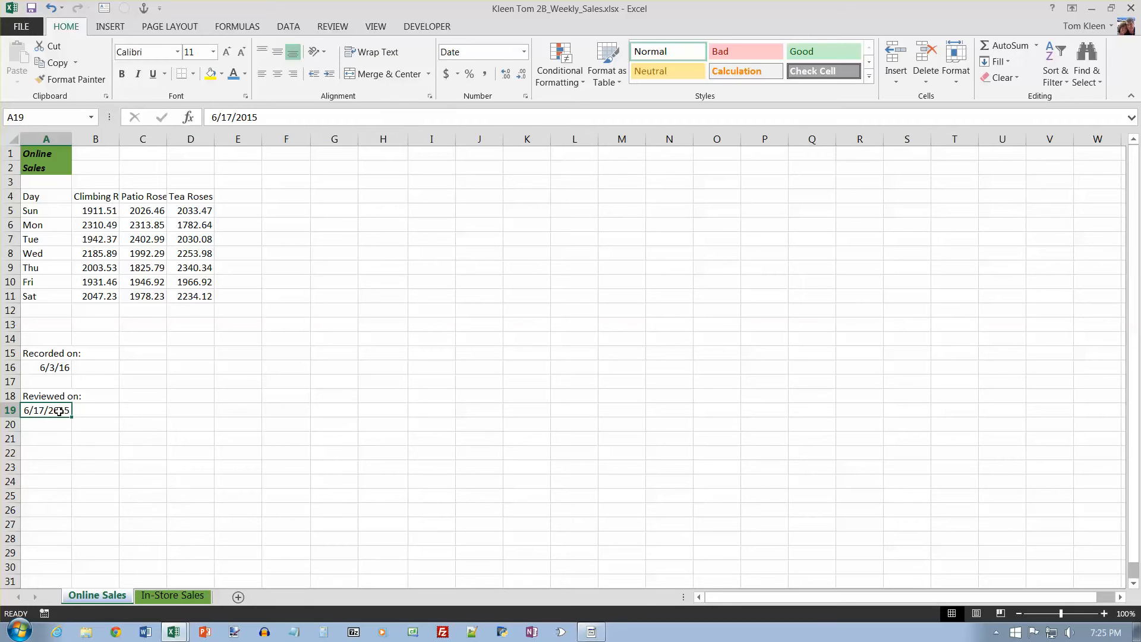
pyautogui.write('6/')
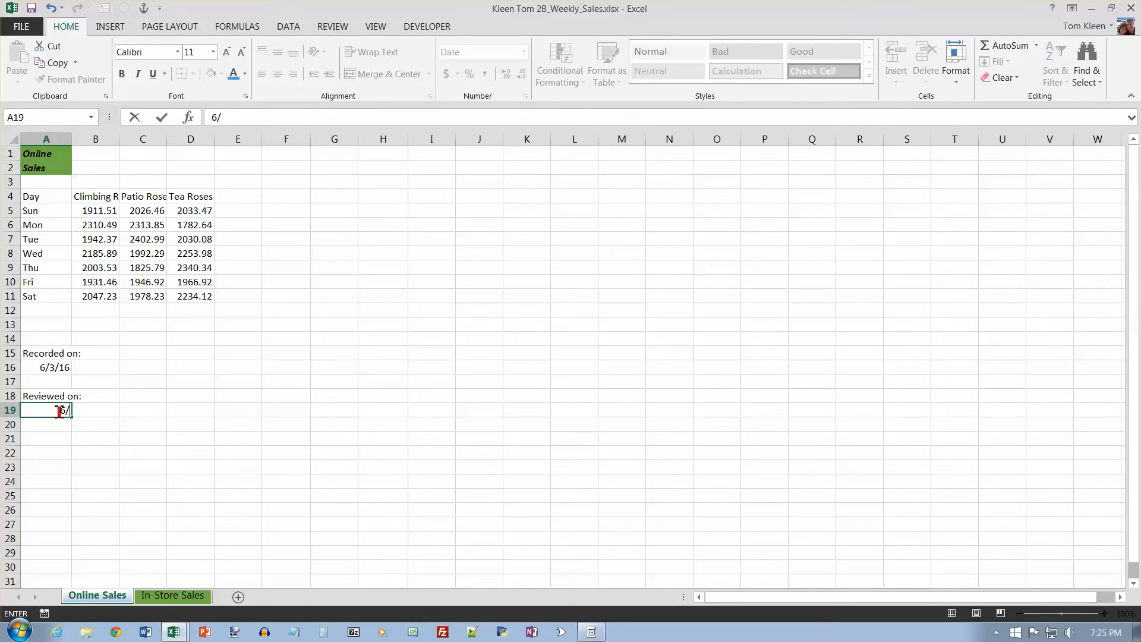
pyautogui.write('7/16')
pyautogui.press('Return')
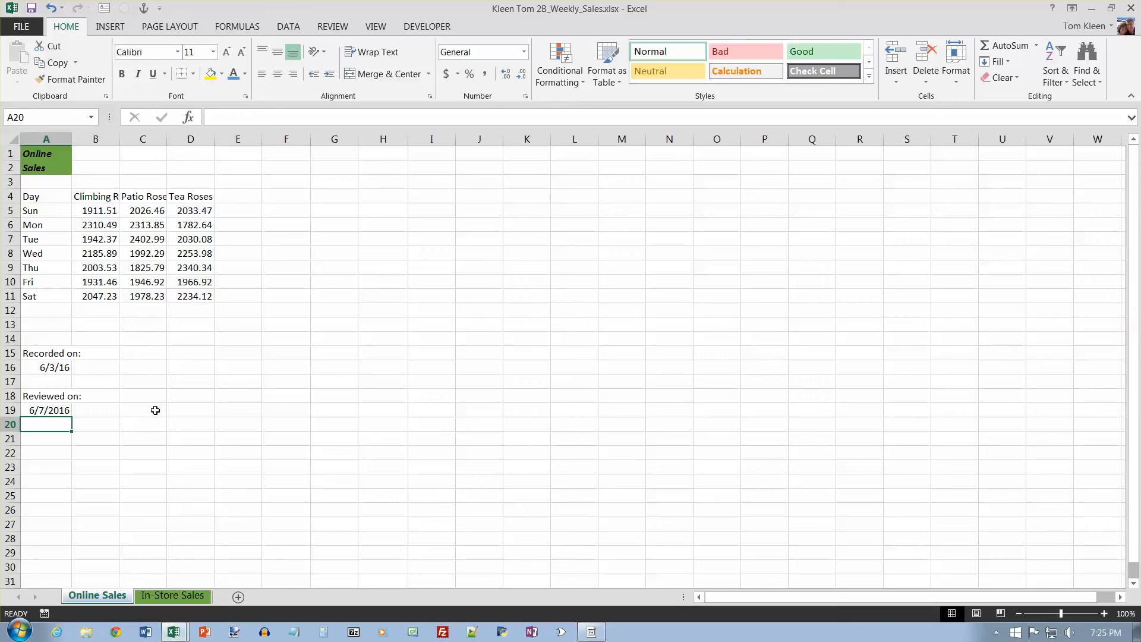
pyautogui.click(64, 372)
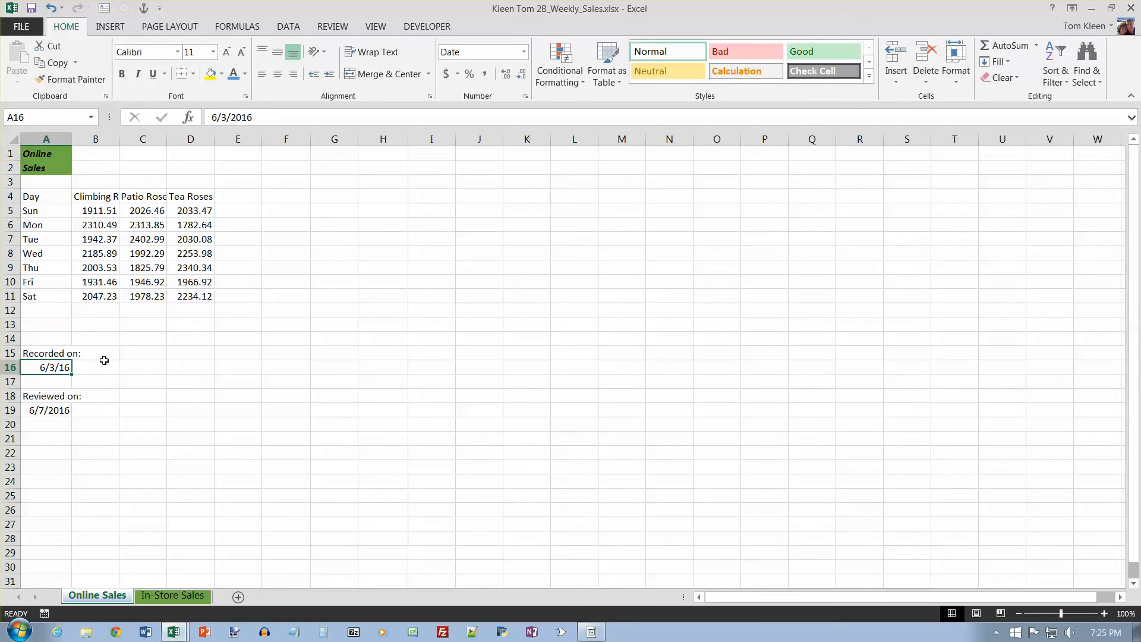
# Copy A16's short date format onto A19 with Format Painter, then select A1
pyautogui.click(54, 82)
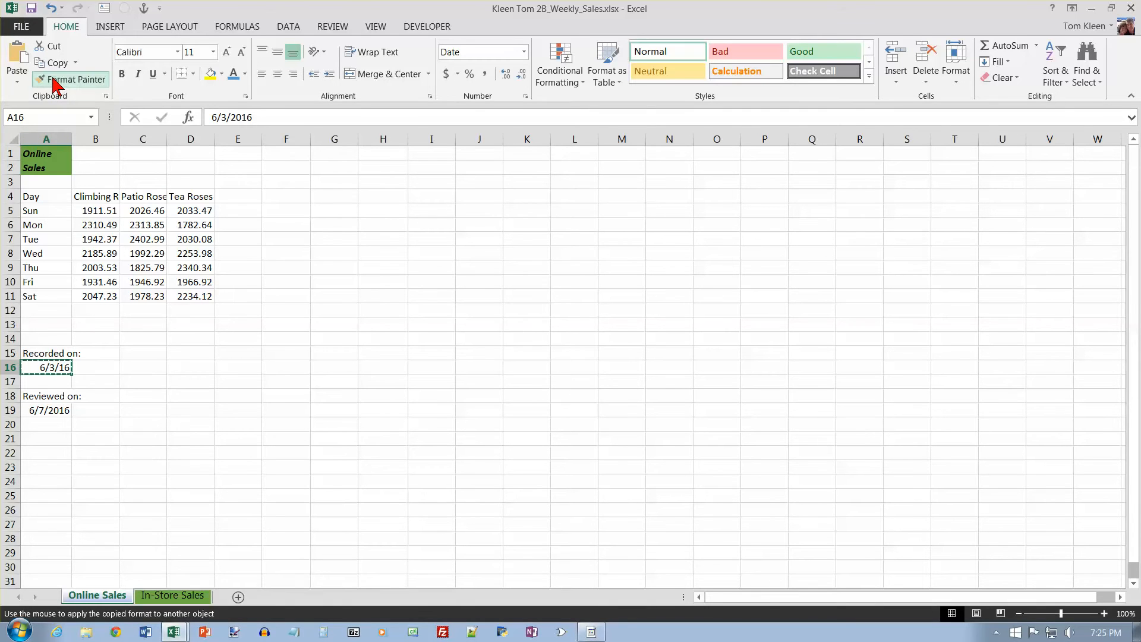
pyautogui.click(56, 409)
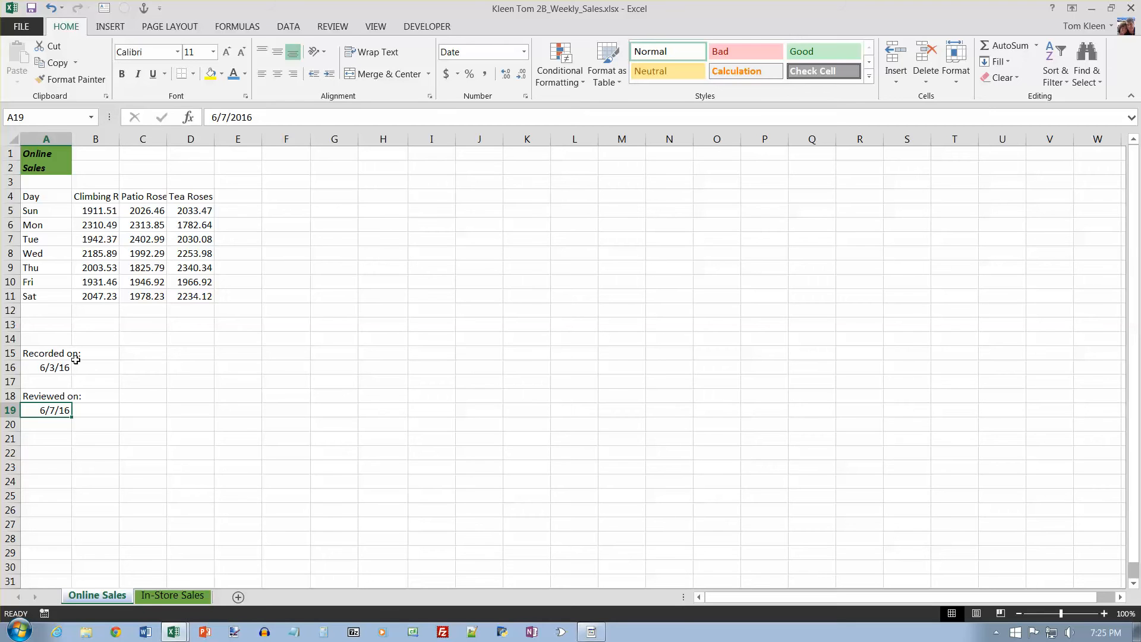
pyautogui.click(50, 369)
pyautogui.click(53, 402)
pyautogui.click(59, 406)
pyautogui.click(41, 156)
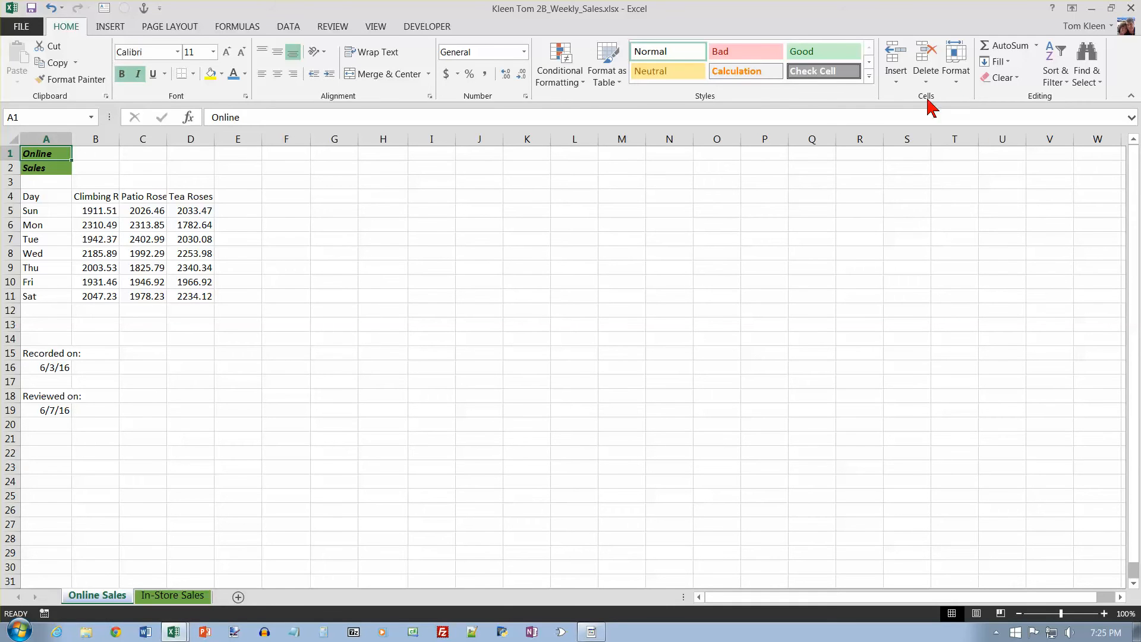
# Replace the A1 title with 'Online Sales' and delete the separate Sales text from A2
pyautogui.click(1016, 77)
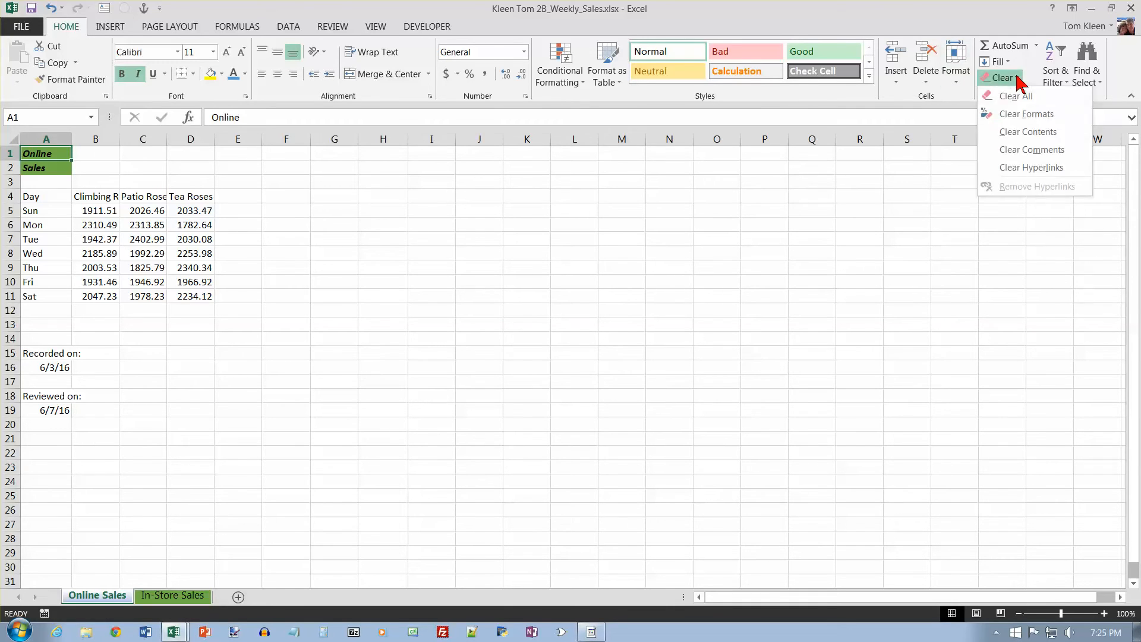
pyautogui.click(1017, 132)
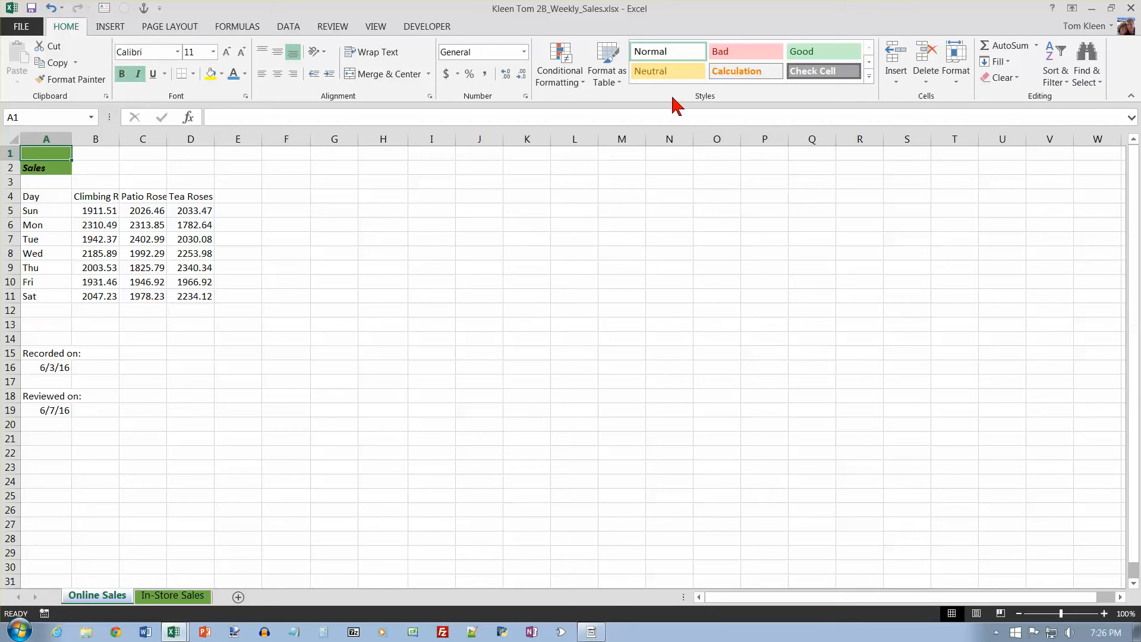
pyautogui.click(54, 167)
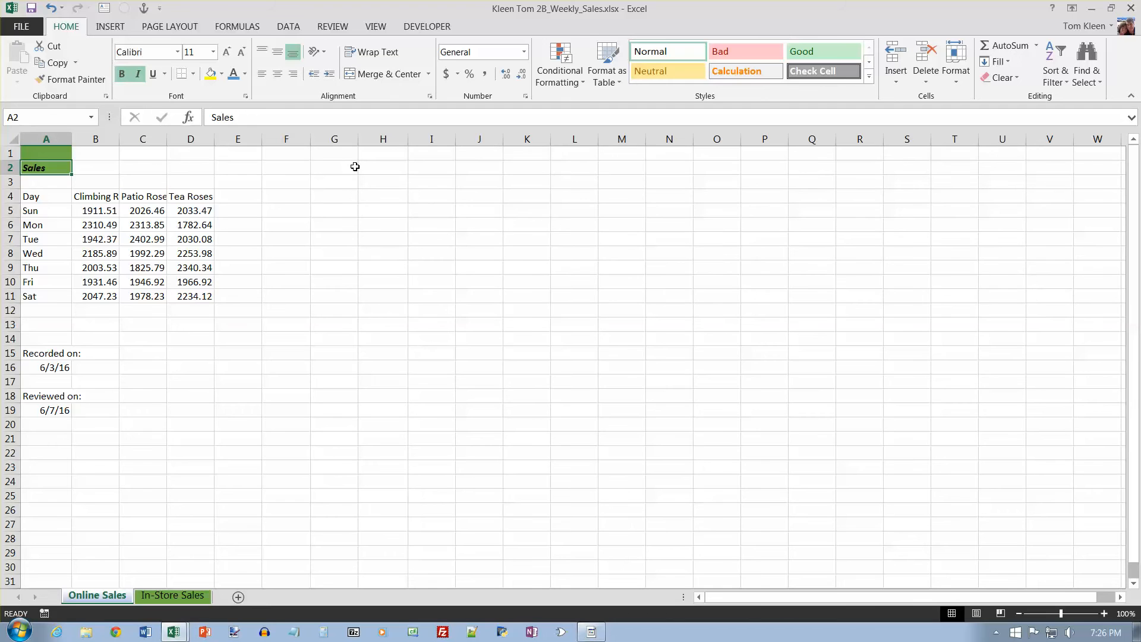
pyautogui.press('Delete')
pyautogui.click(56, 153)
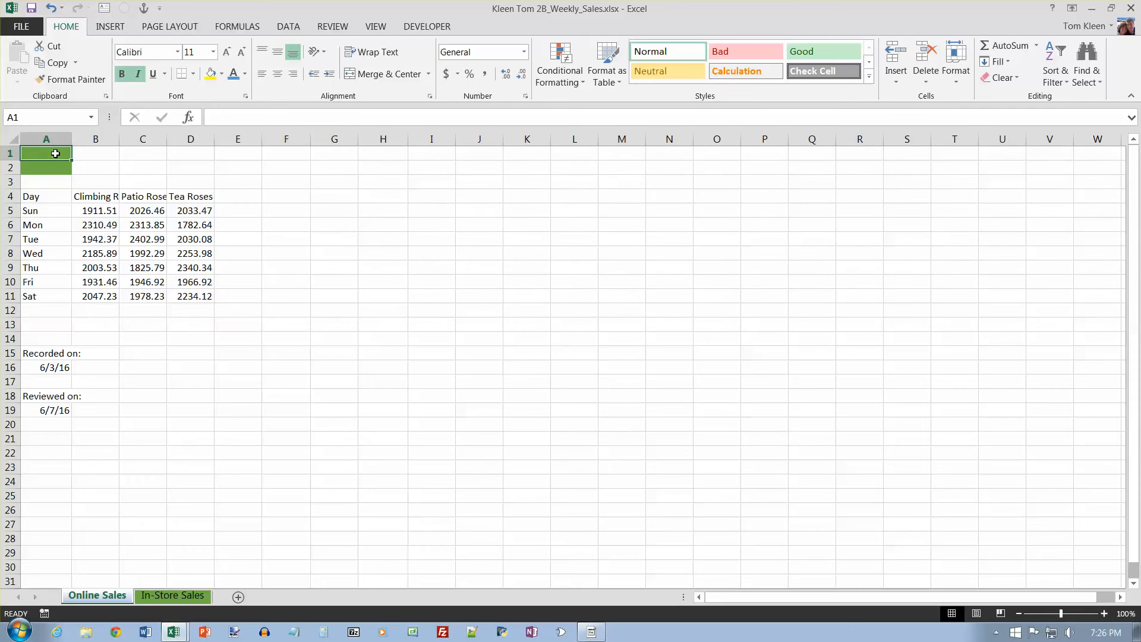
pyautogui.write('Online Sales')
pyautogui.press('Return')
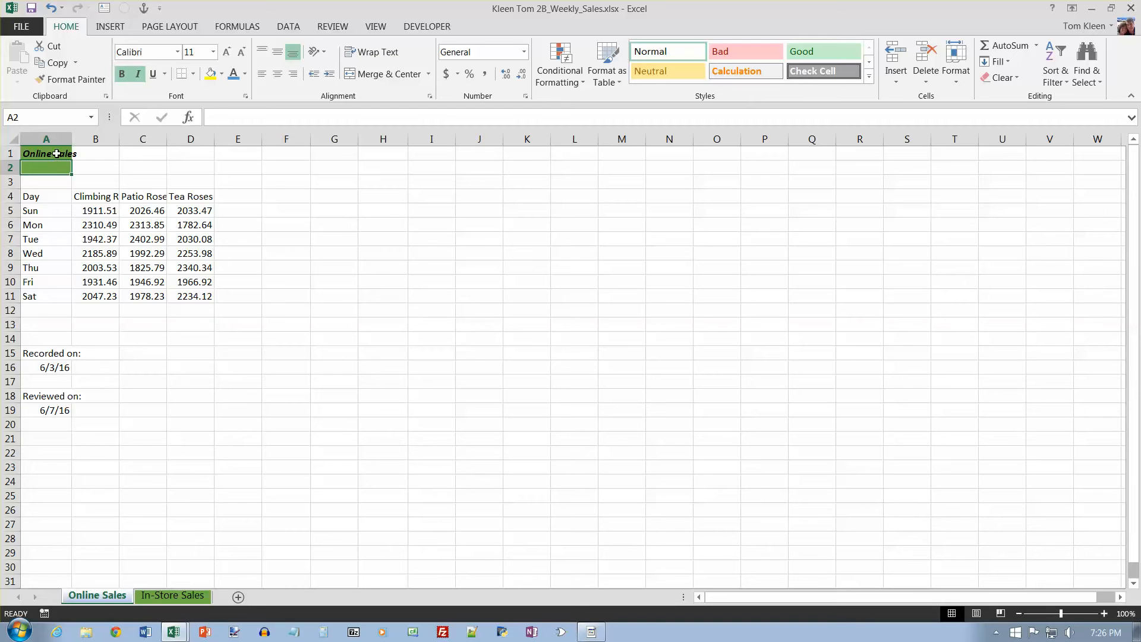
# Clear all formatting from A1 and A2, then reselect A1
pyautogui.click(56, 153)
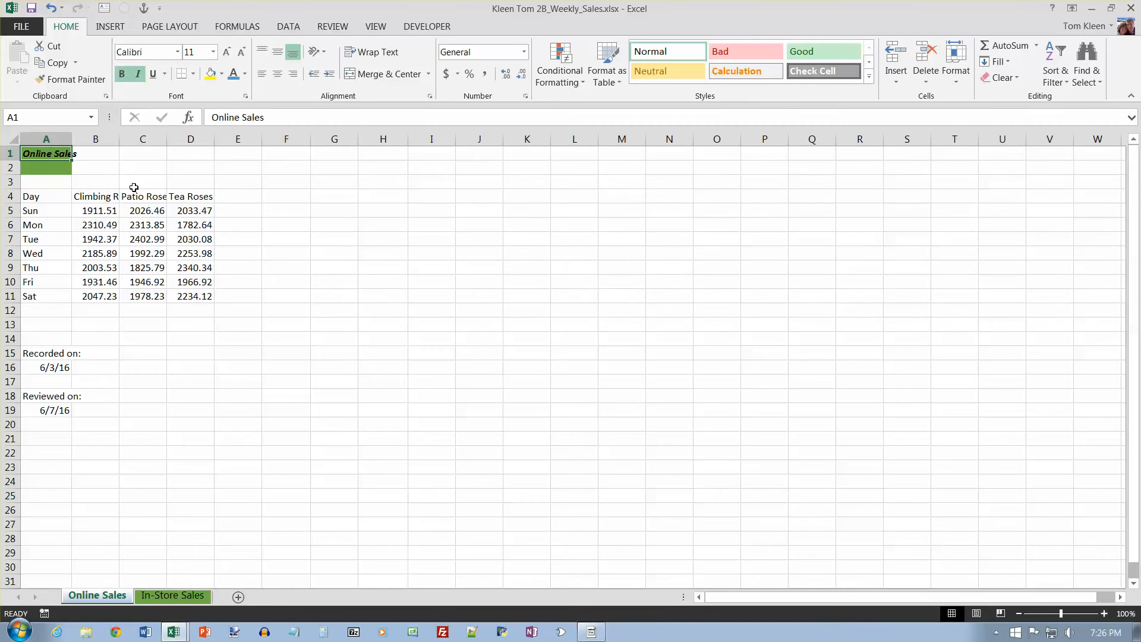
pyautogui.click(1020, 78)
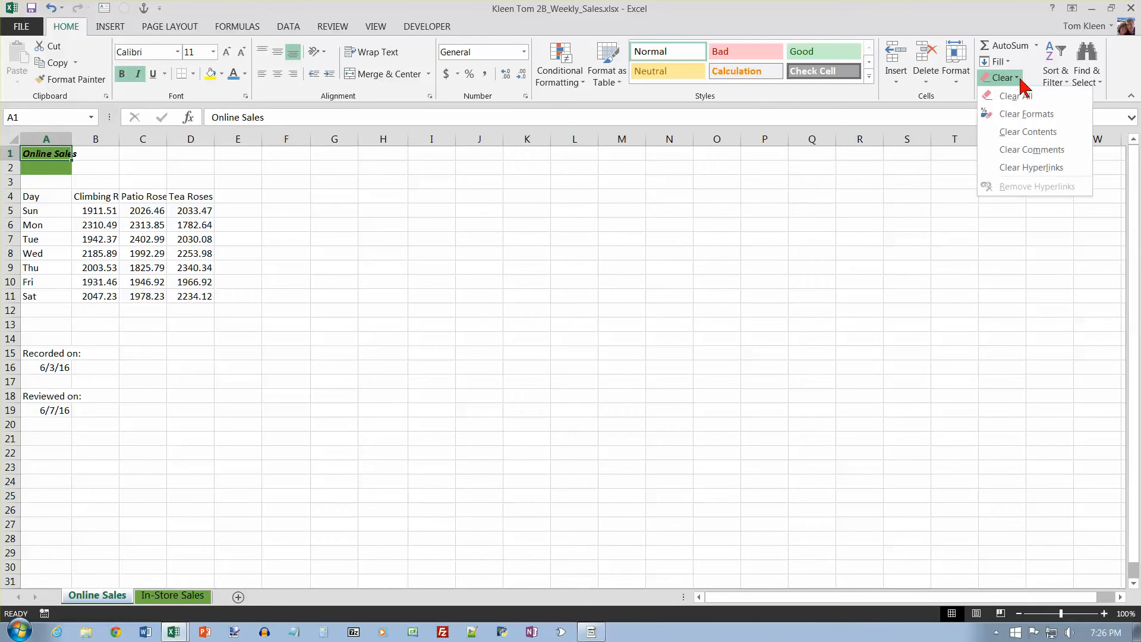
pyautogui.click(1019, 115)
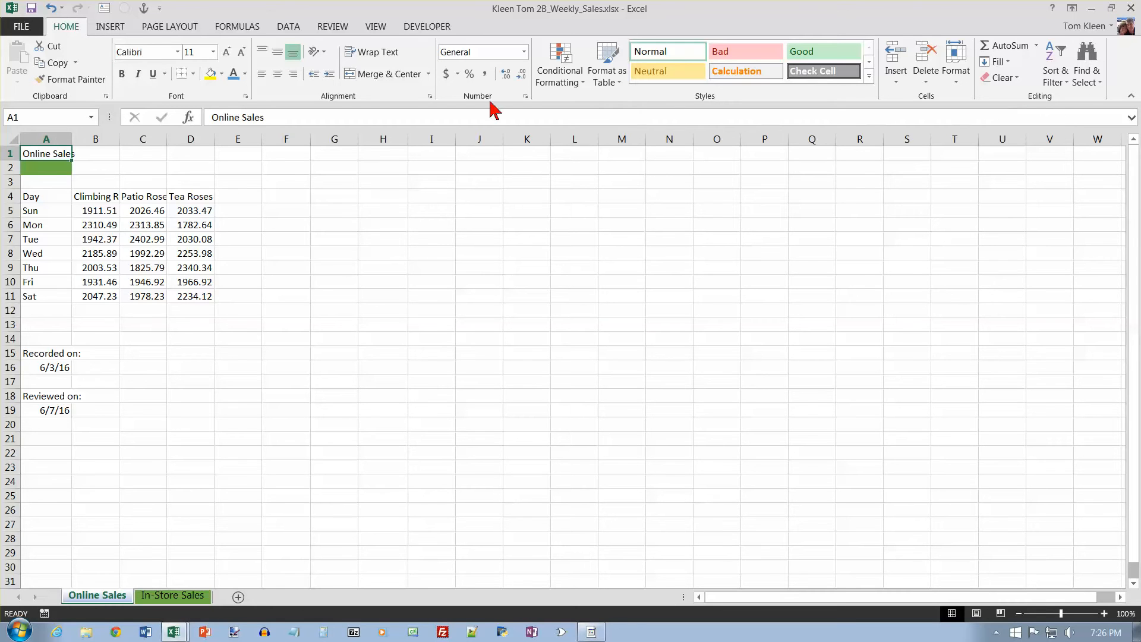
pyautogui.click(56, 167)
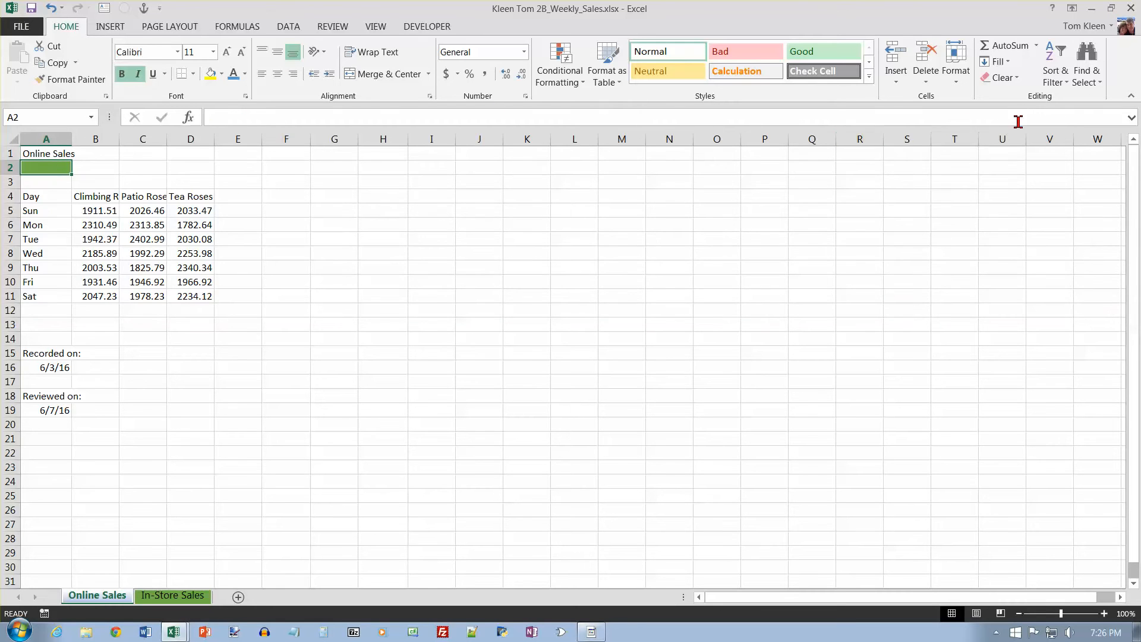
pyautogui.click(1012, 78)
pyautogui.click(1023, 113)
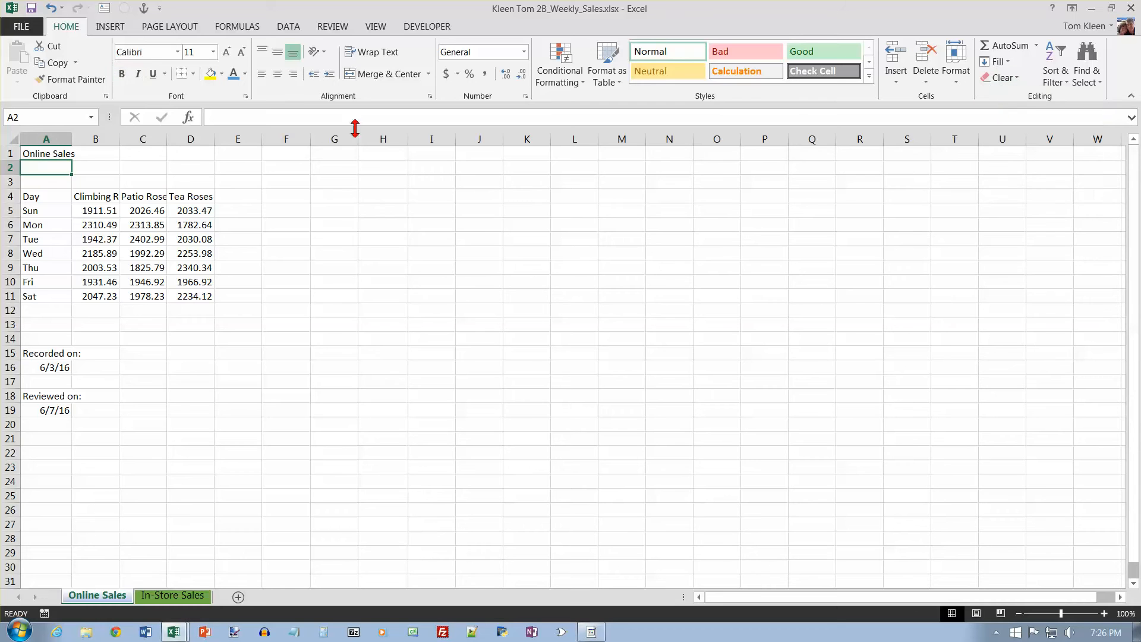
pyautogui.click(58, 154)
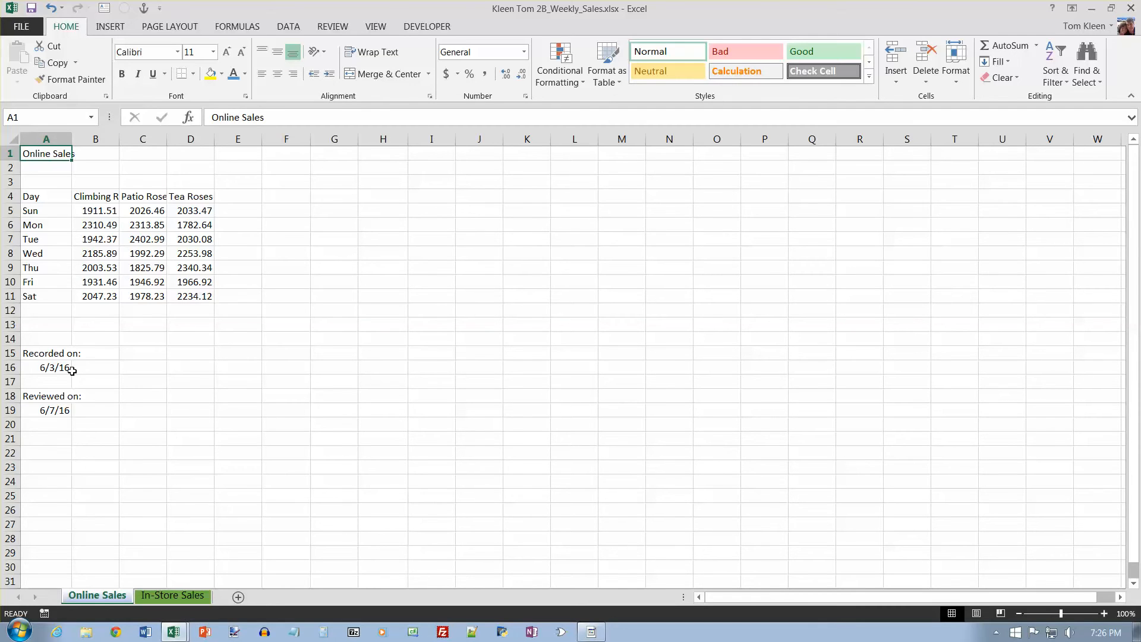
pyautogui.click(52, 369)
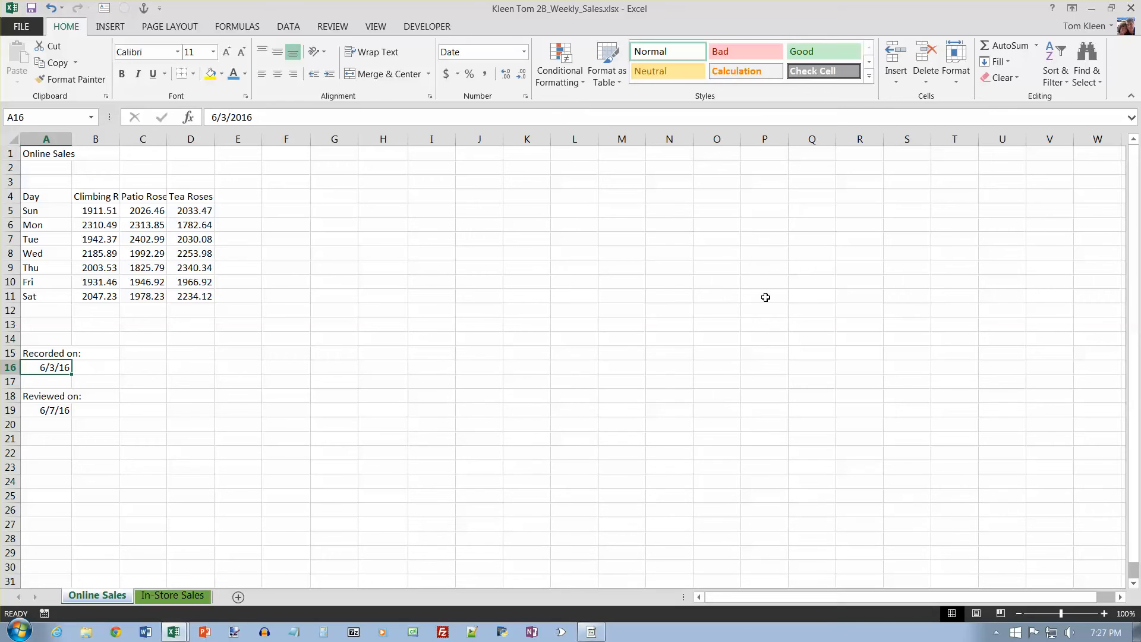
pyautogui.click(1016, 79)
pyautogui.click(1016, 113)
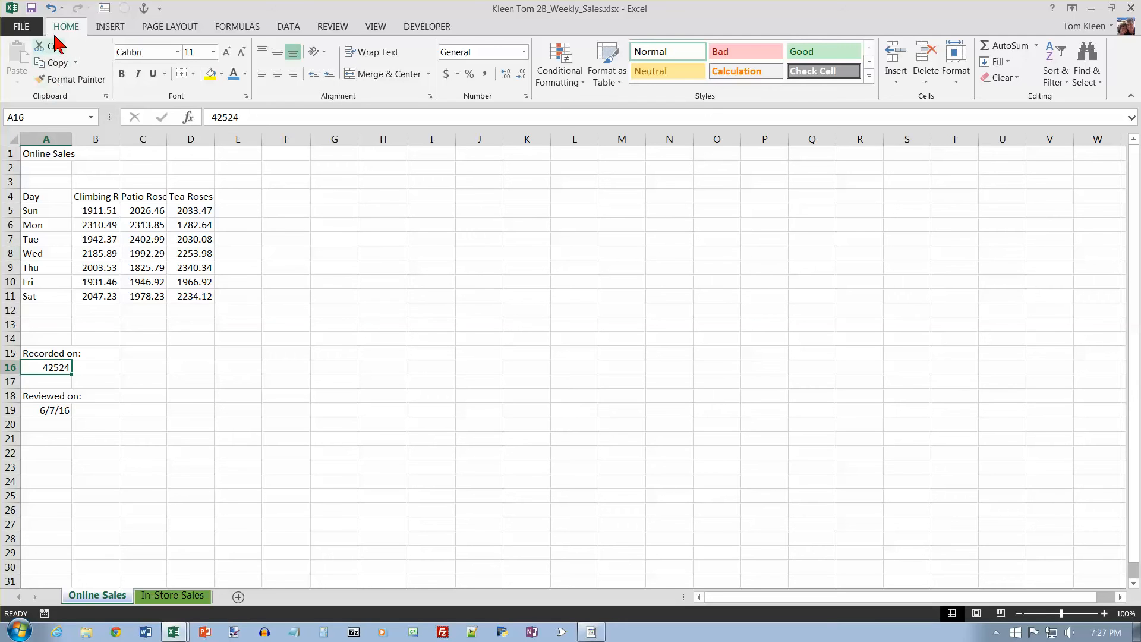
pyautogui.click(52, 9)
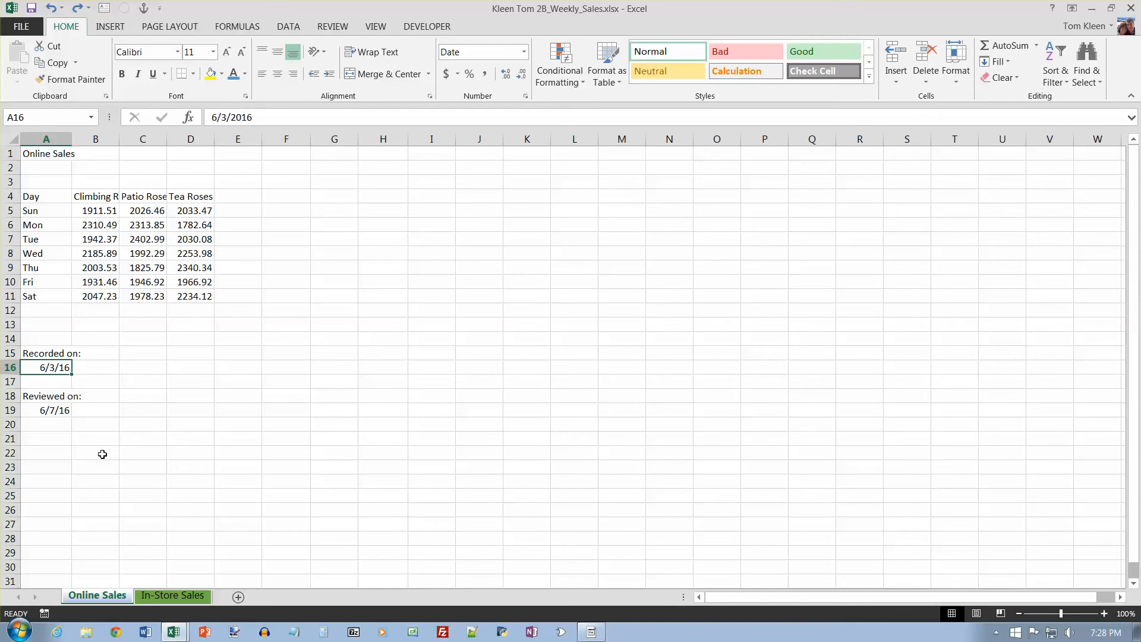
# Copy the Day labels and Recorded on/Reviewed on dates in A4:A19 of Online Sales
pyautogui.moveTo(36, 198); pyautogui.dragTo(55, 411)
pyautogui.hotkey('ctrl', 'c')
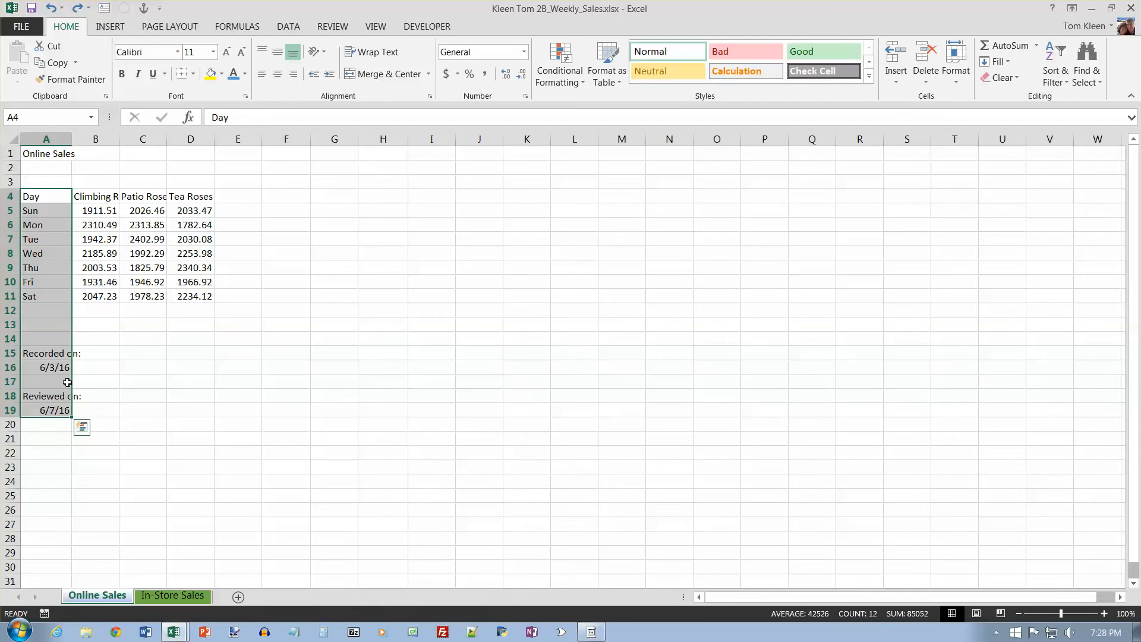
pyautogui.rightClick(30, 314)
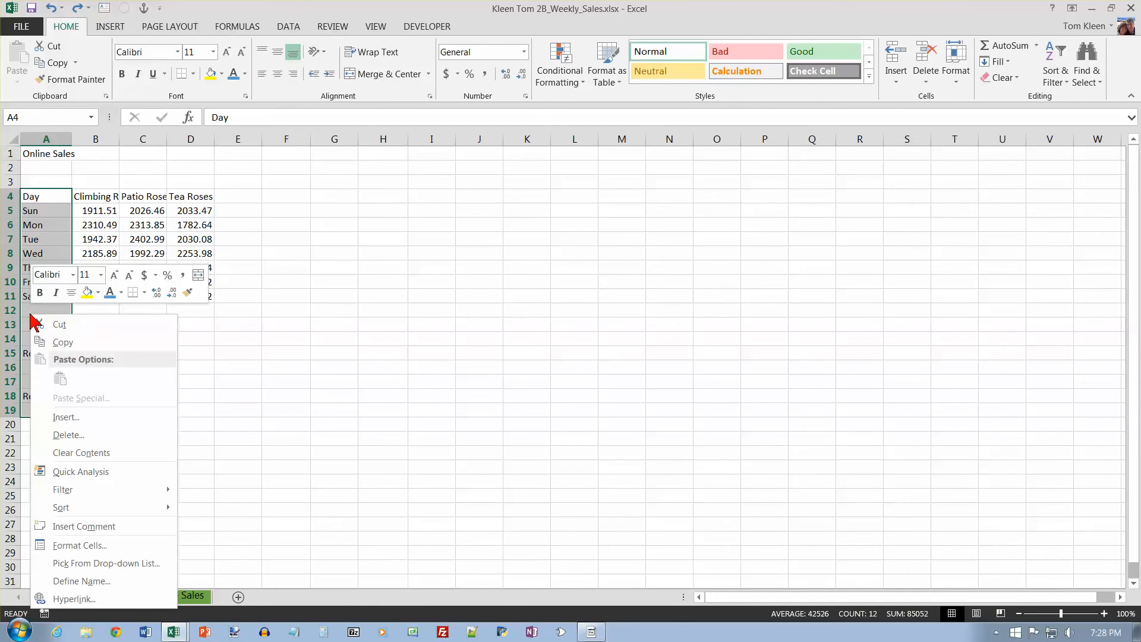
pyautogui.click(52, 342)
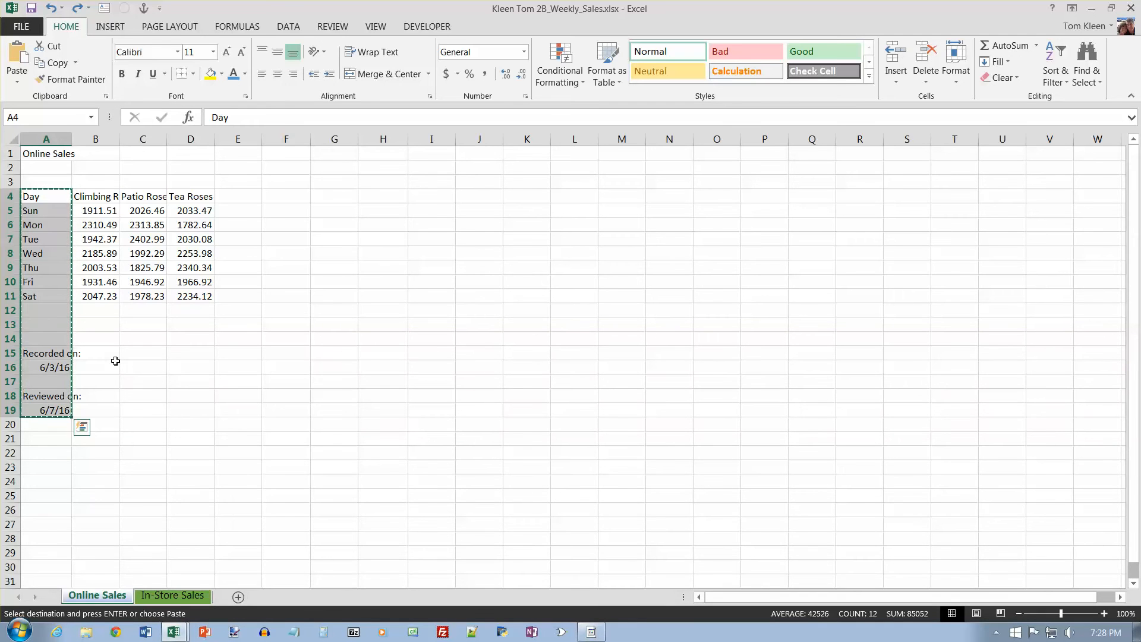
# Paste the copied labels into cell A4 of the In-Store Sales sheet
pyautogui.click(172, 595)
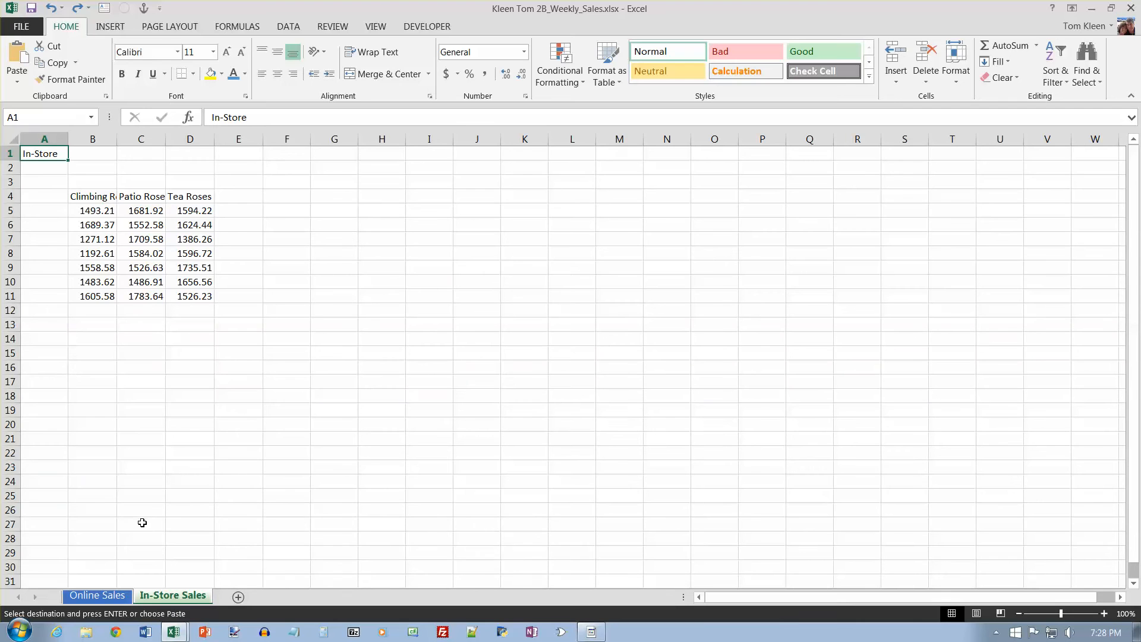
pyautogui.click(45, 198)
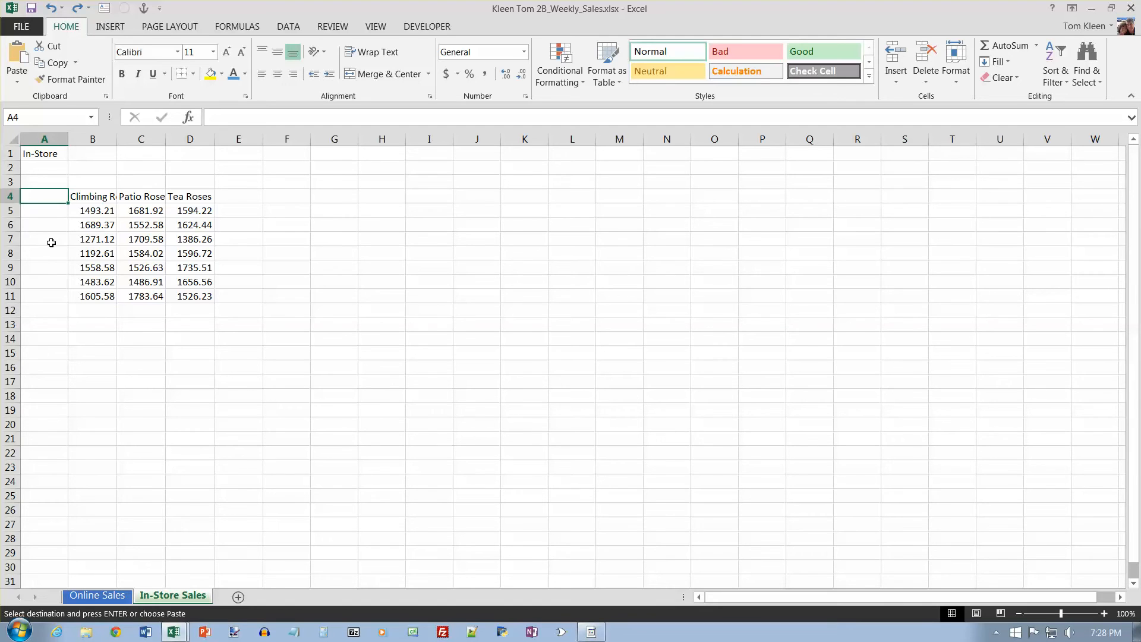
pyautogui.click(17, 83)
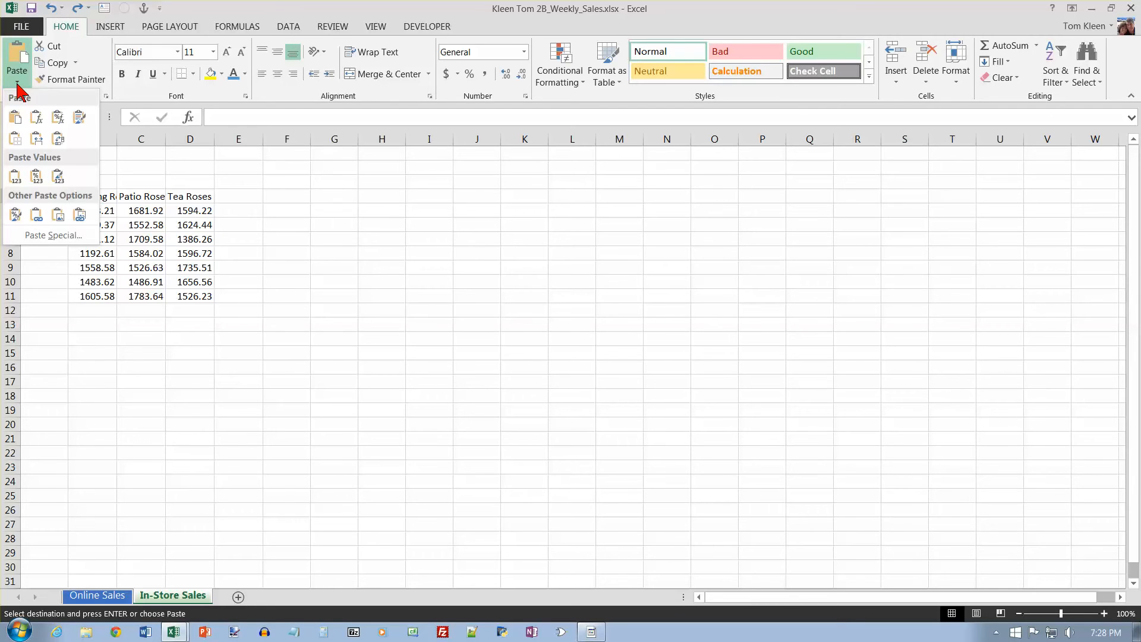
pyautogui.click(17, 86)
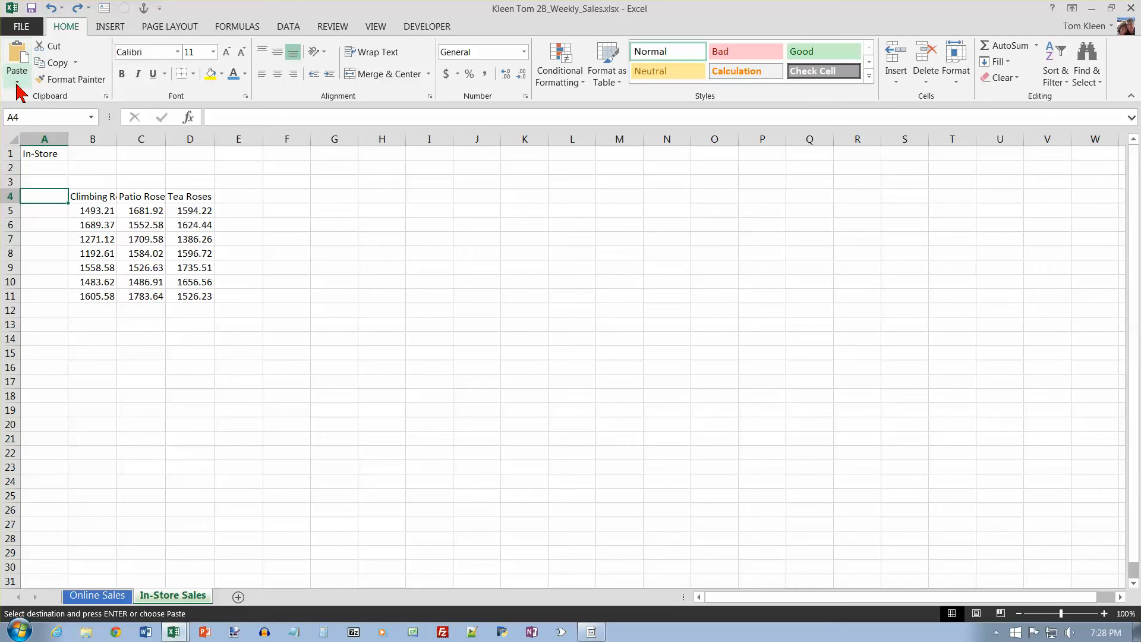
pyautogui.rightClick(51, 195)
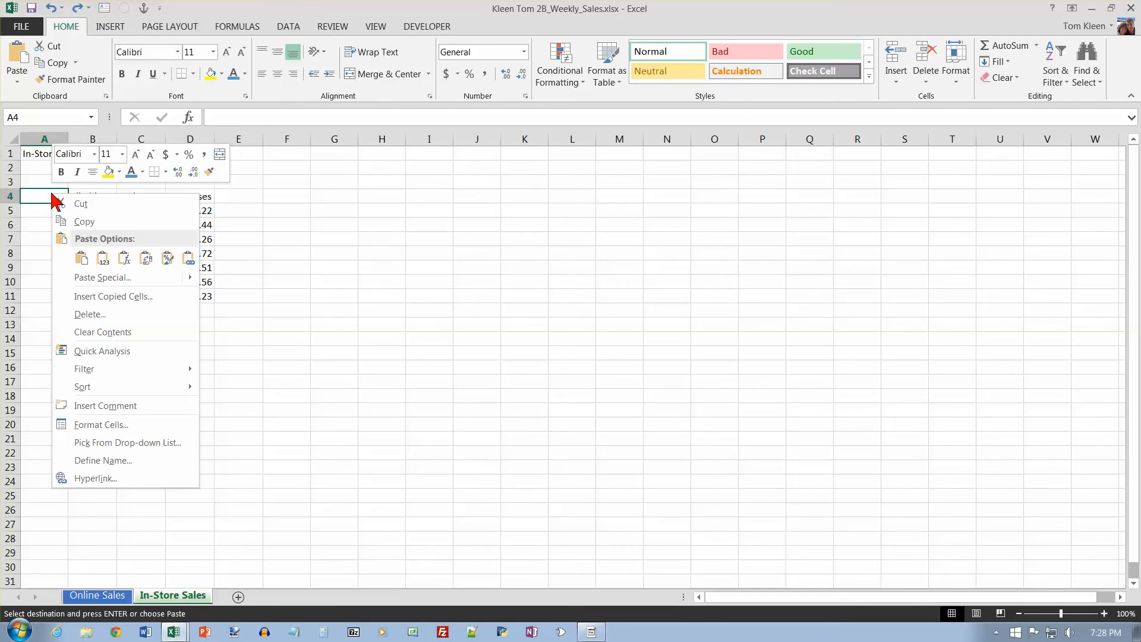
pyautogui.click(81, 258)
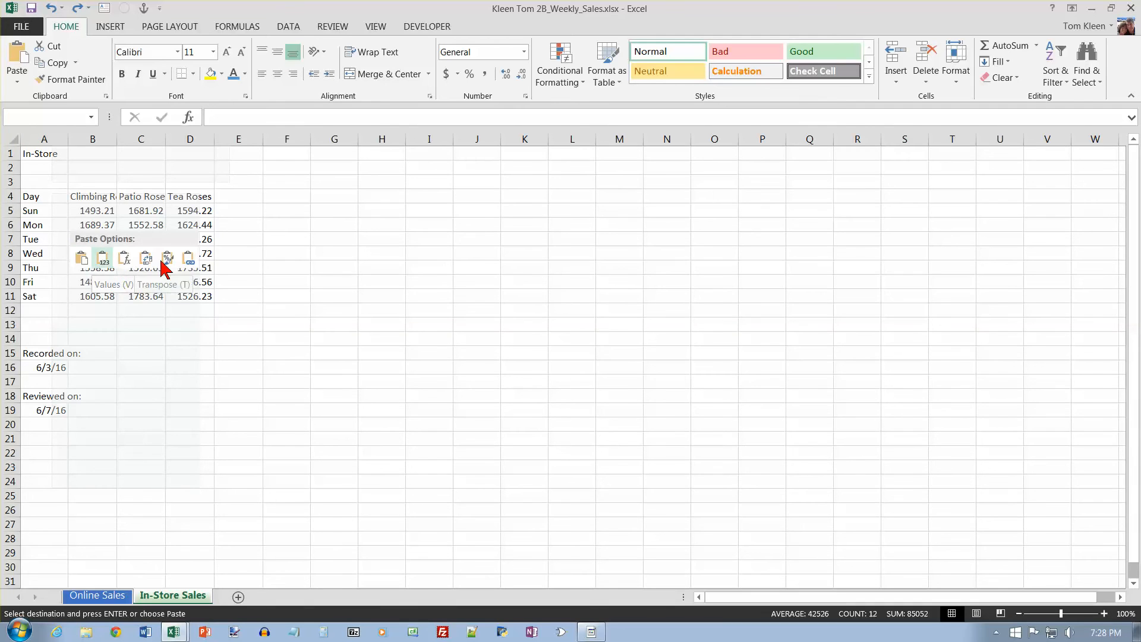
pyautogui.click(83, 261)
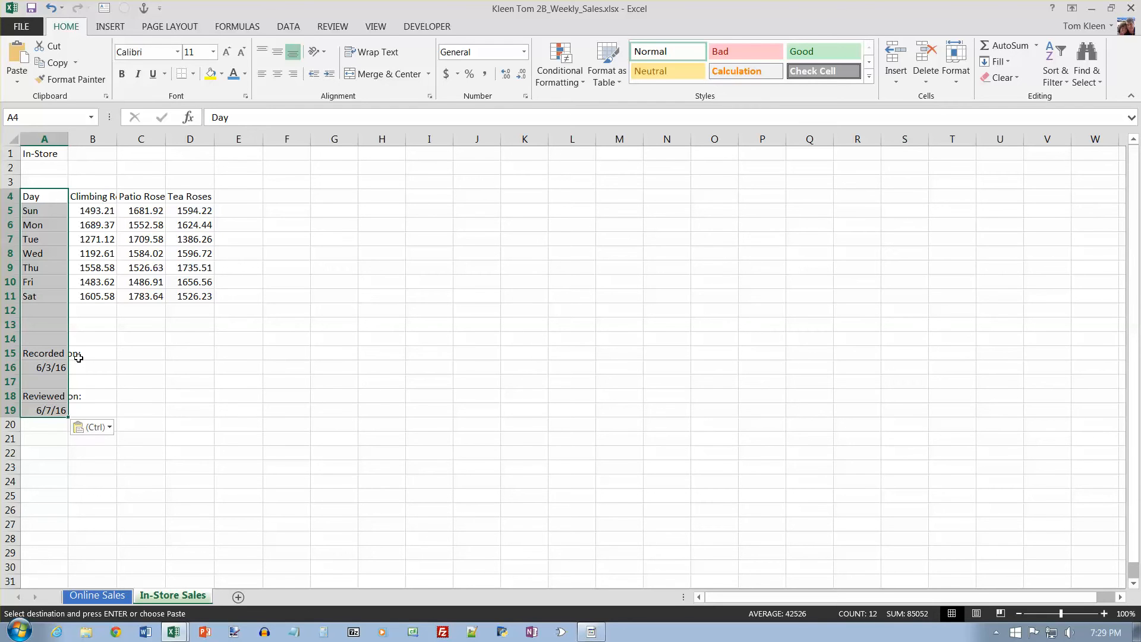
# Return to Online Sales, cancel the copy marquee, and move the selection back toward A1
pyautogui.click(106, 602)
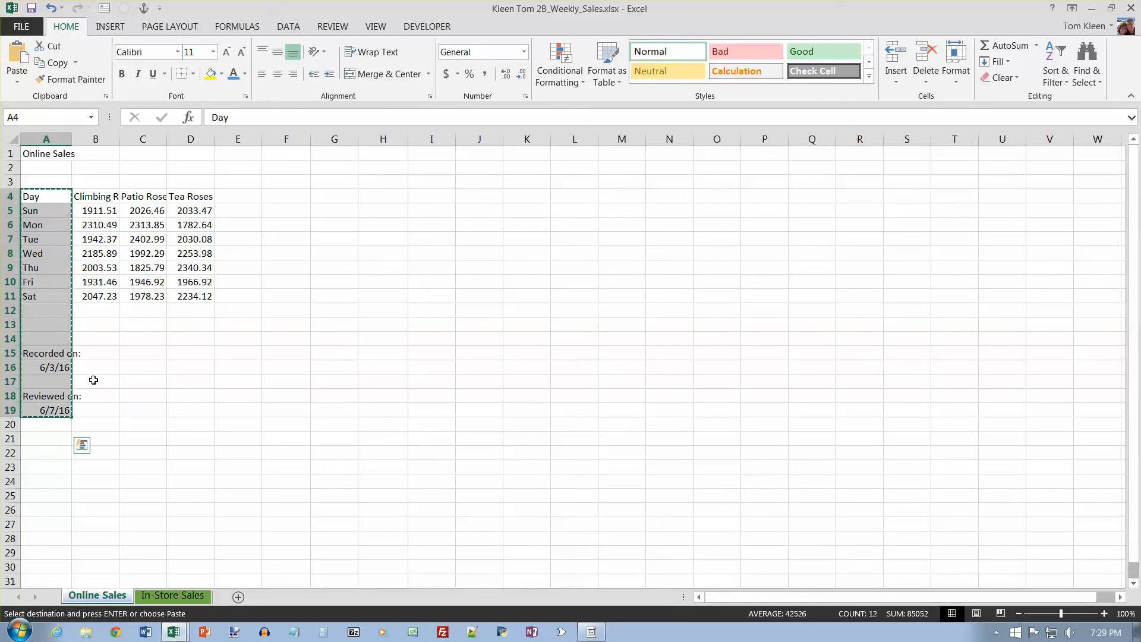
pyautogui.press('Escape')
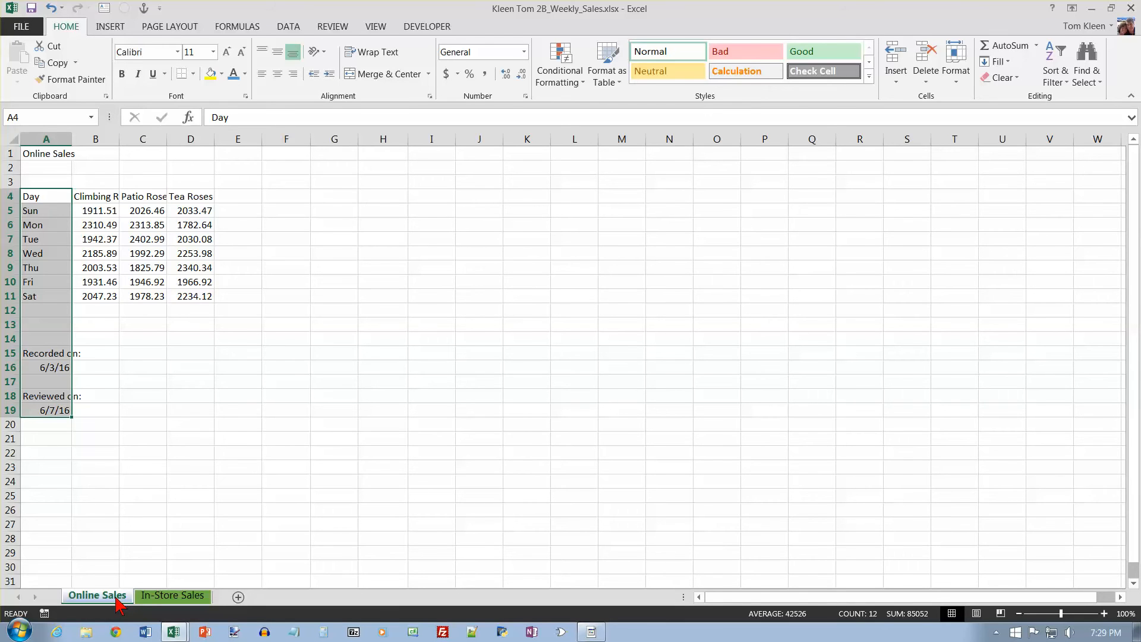
pyautogui.press('Up')
pyautogui.press('Up')
pyautogui.press('Up')
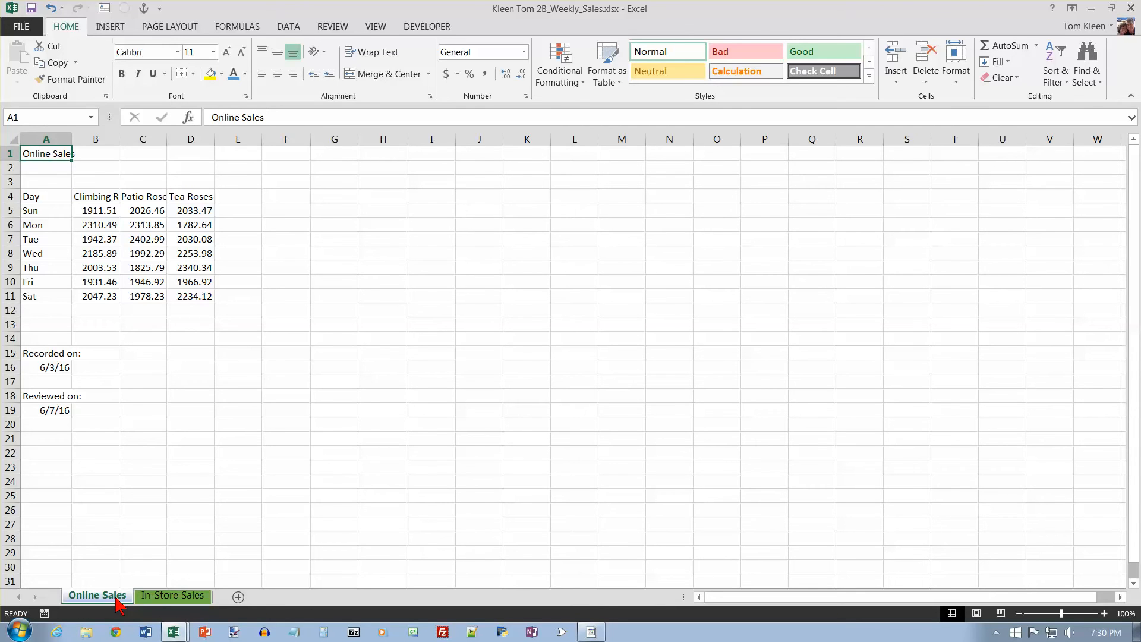
# Group the Online Sales and In-Store Sales sheets together
pyautogui.rightClick(117, 602)
pyautogui.click(152, 590)
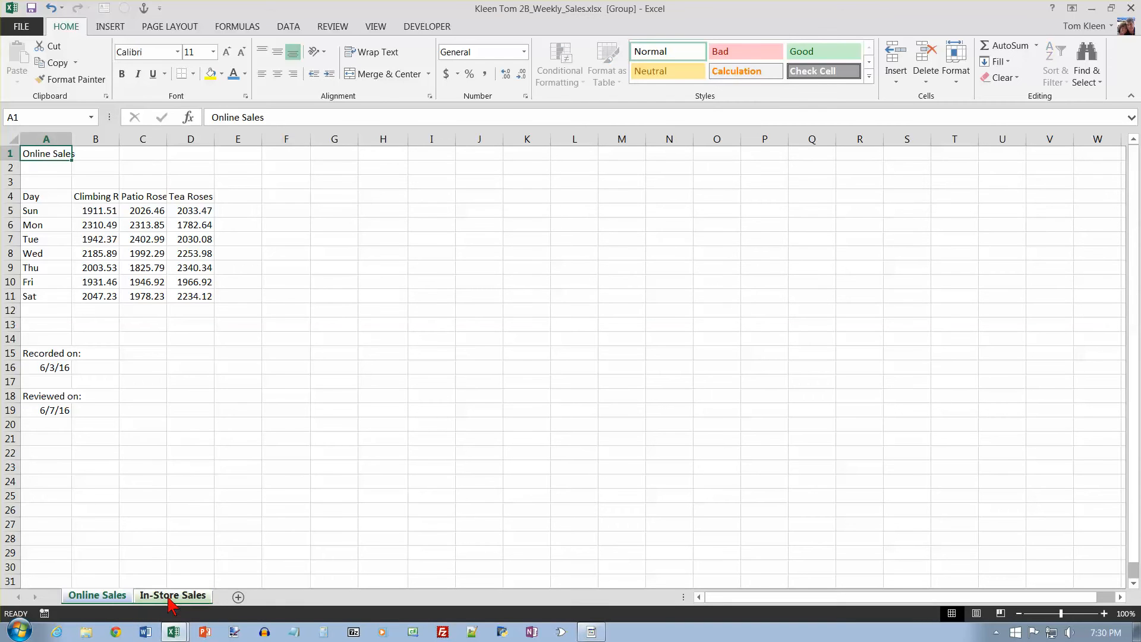
pyautogui.click(170, 565)
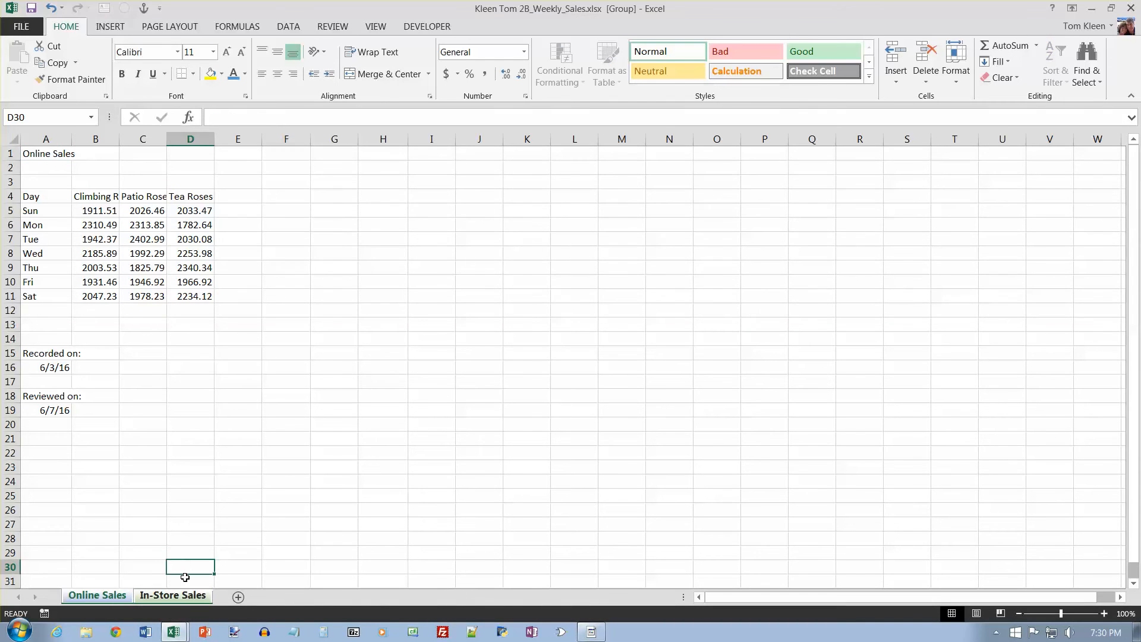
pyautogui.rightClick(127, 595)
pyautogui.click(162, 586)
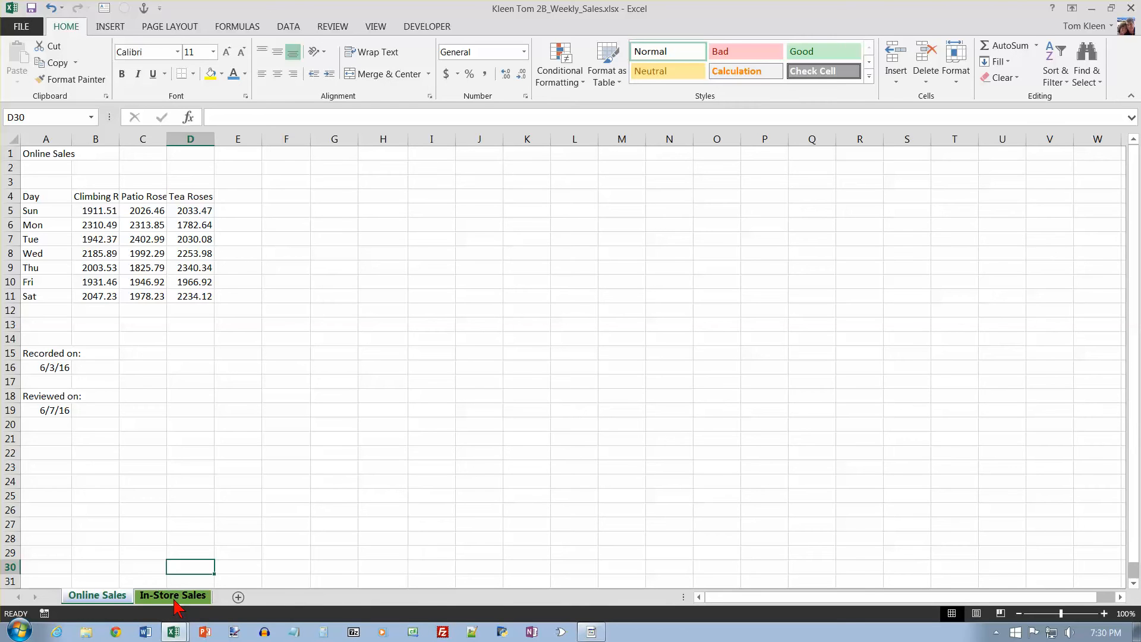
pyautogui.keyDown('ctrl'); pyautogui.click(174, 601); pyautogui.keyUp('ctrl')
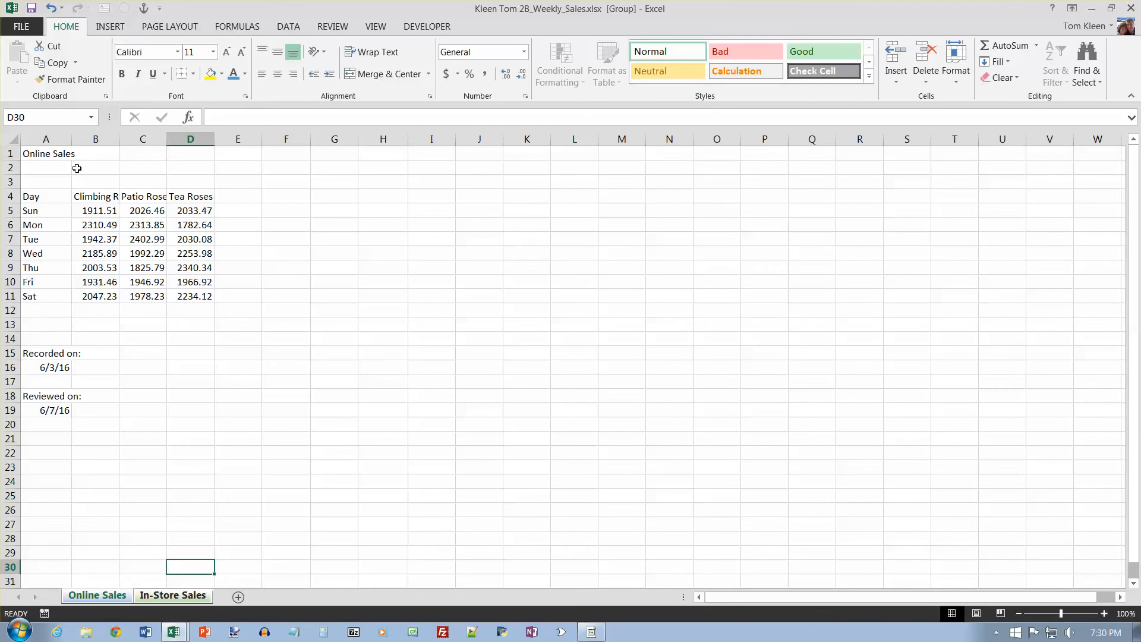
# Widen columns A through G to 100 pixels so headings like Climbing Roses show fully
pyautogui.click(54, 143)
pyautogui.moveTo(54, 142); pyautogui.dragTo(336, 146)
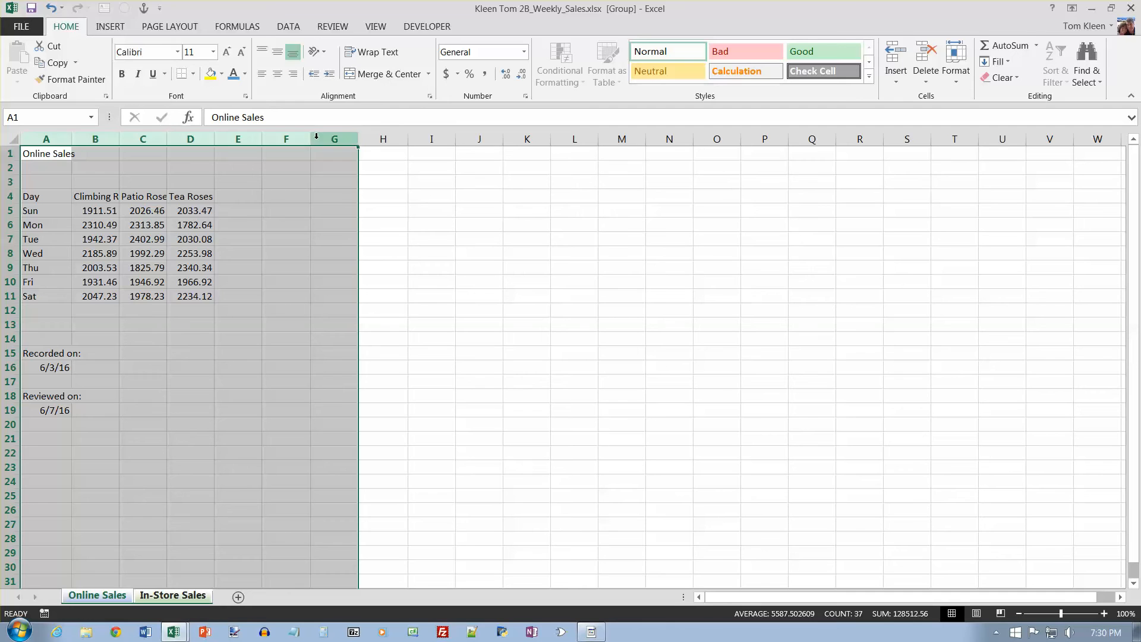
pyautogui.moveTo(313, 138); pyautogui.dragTo(315, 139)
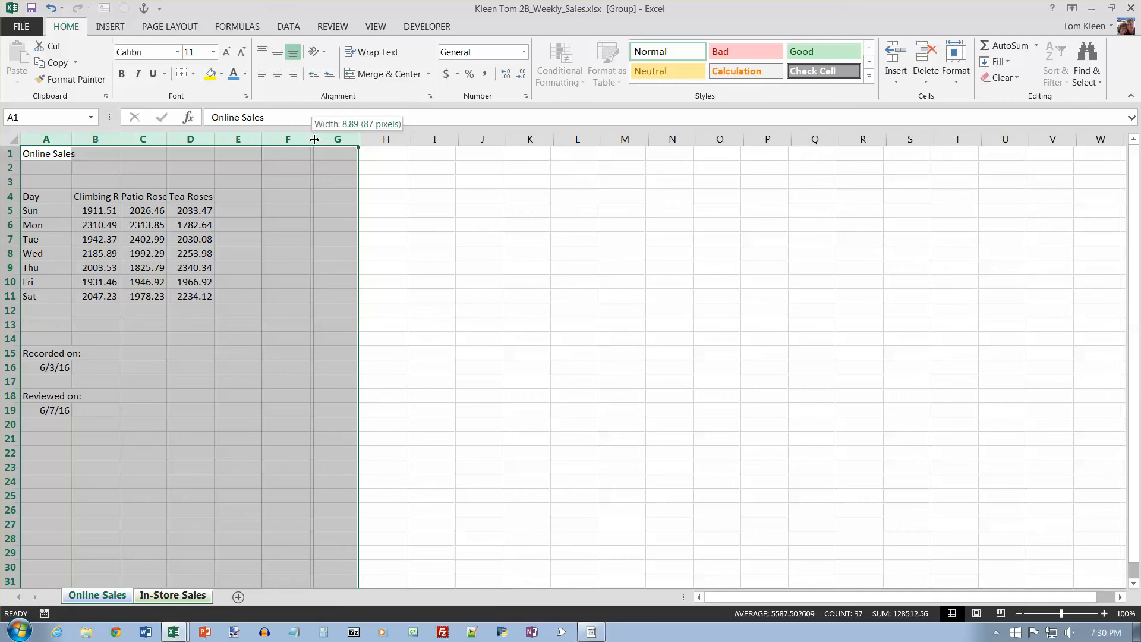
pyautogui.moveTo(314, 139); pyautogui.dragTo(314, 139)
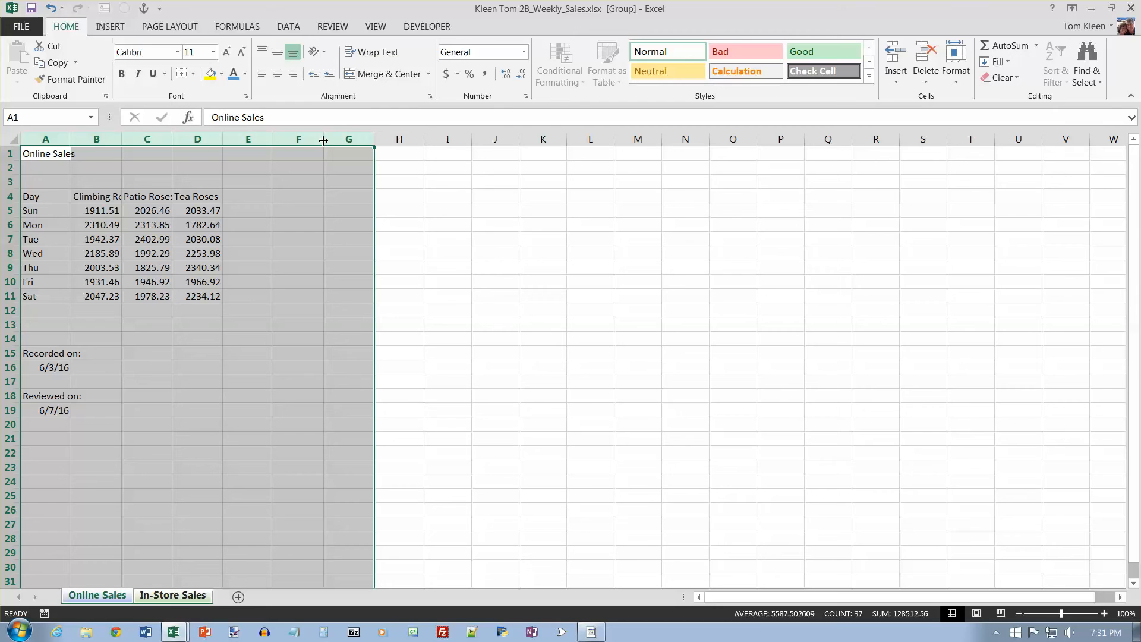
pyautogui.moveTo(323, 140); pyautogui.dragTo(340, 140)
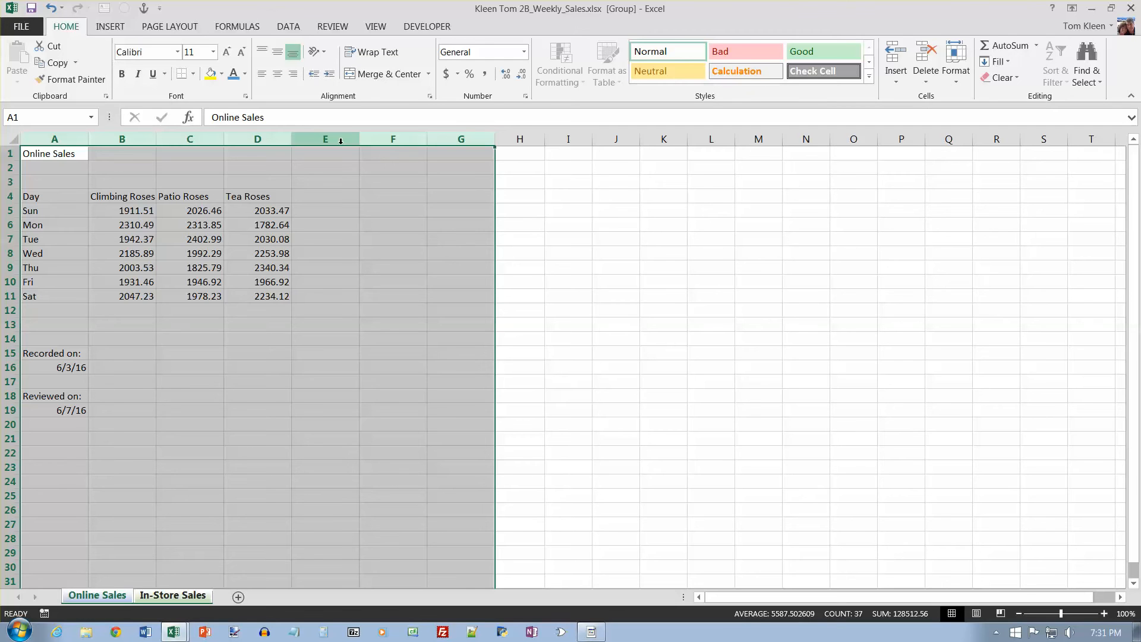
pyautogui.click(61, 168)
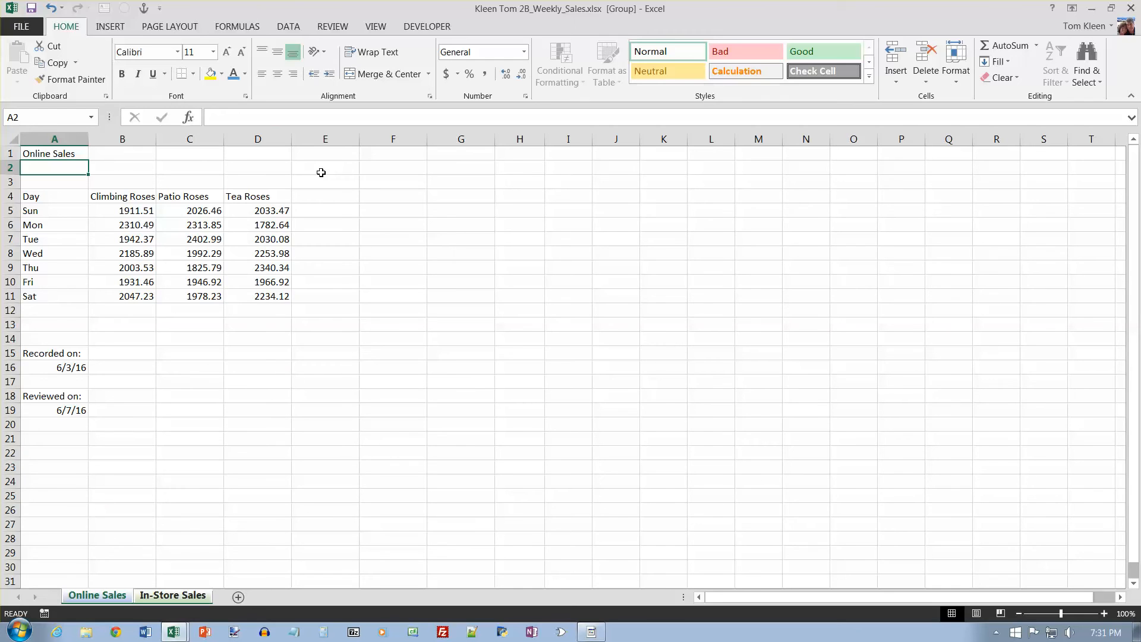
# Enter 'Week of May 24' in A2, merge and center it across A2:G2, and apply Heading 1
pyautogui.write('Week')
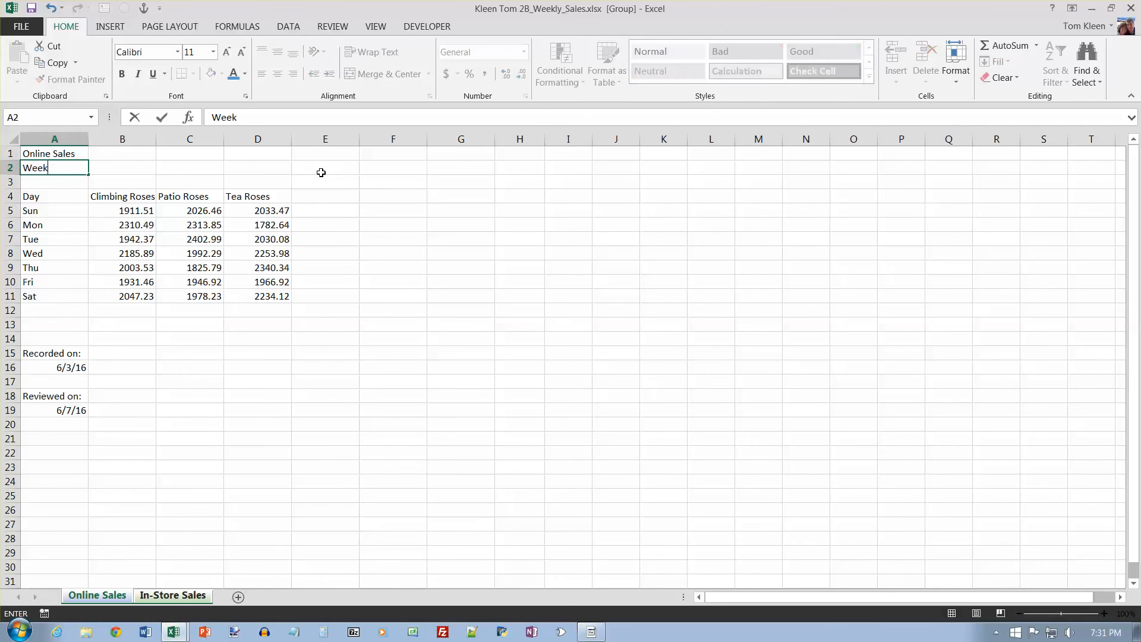
pyautogui.write(' of May 24')
pyautogui.press('Return')
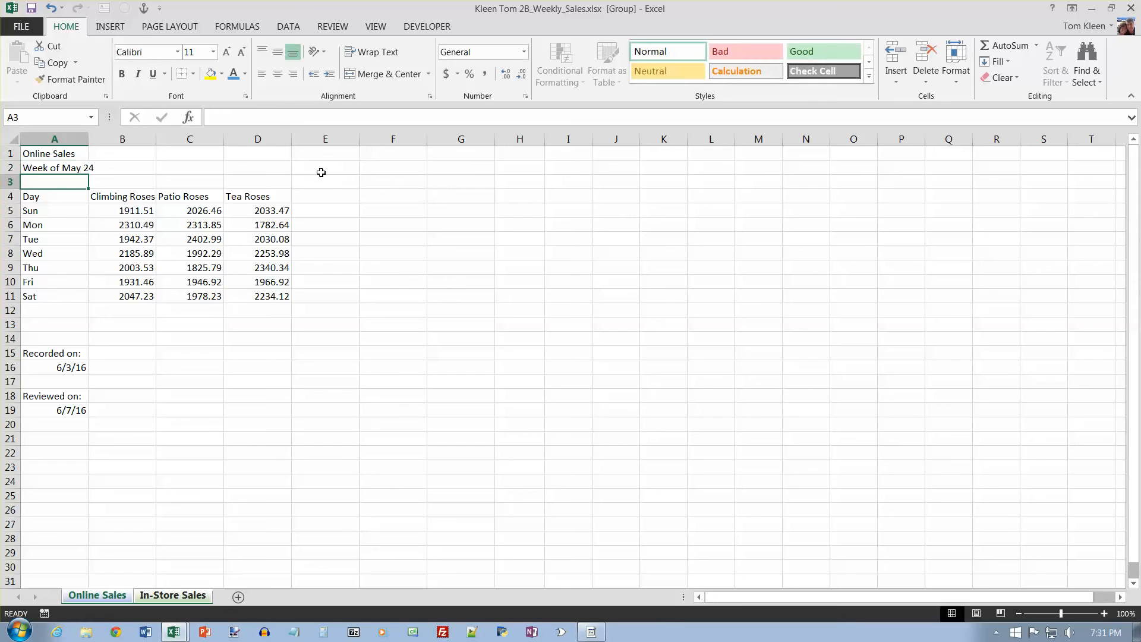
pyautogui.press('Up')
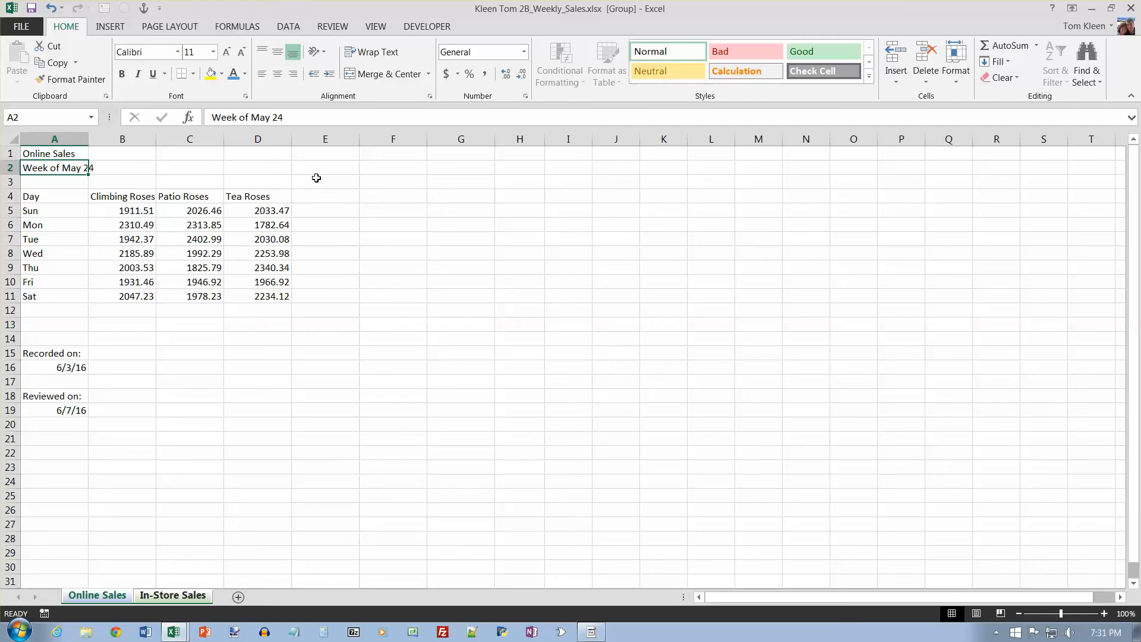
pyautogui.moveTo(77, 170); pyautogui.dragTo(461, 175)
pyautogui.click(380, 76)
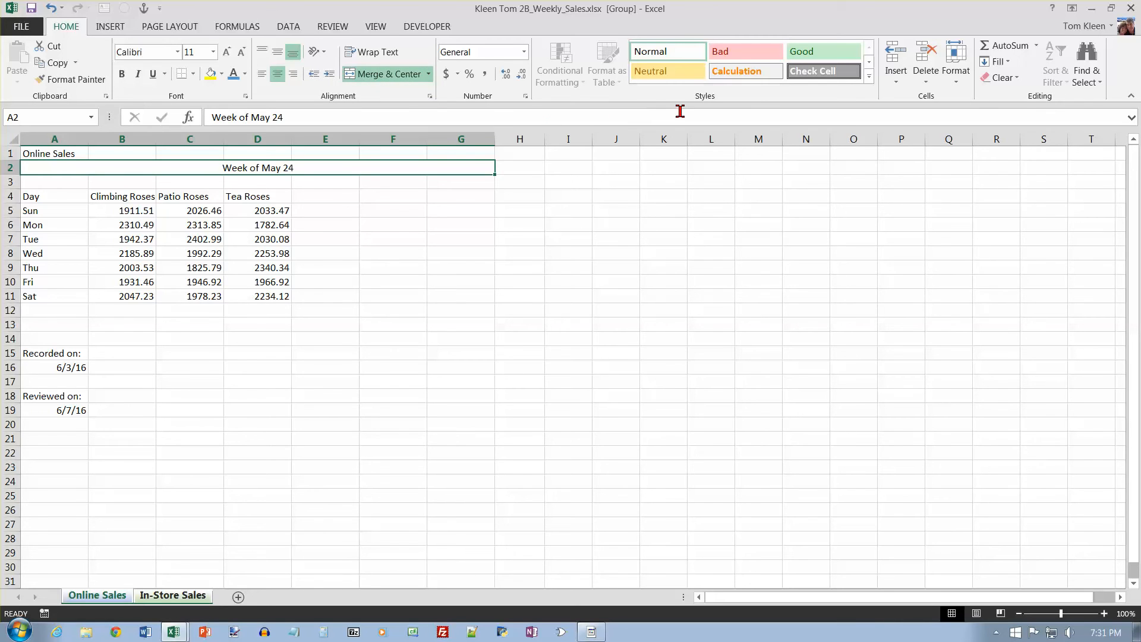
pyautogui.click(869, 76)
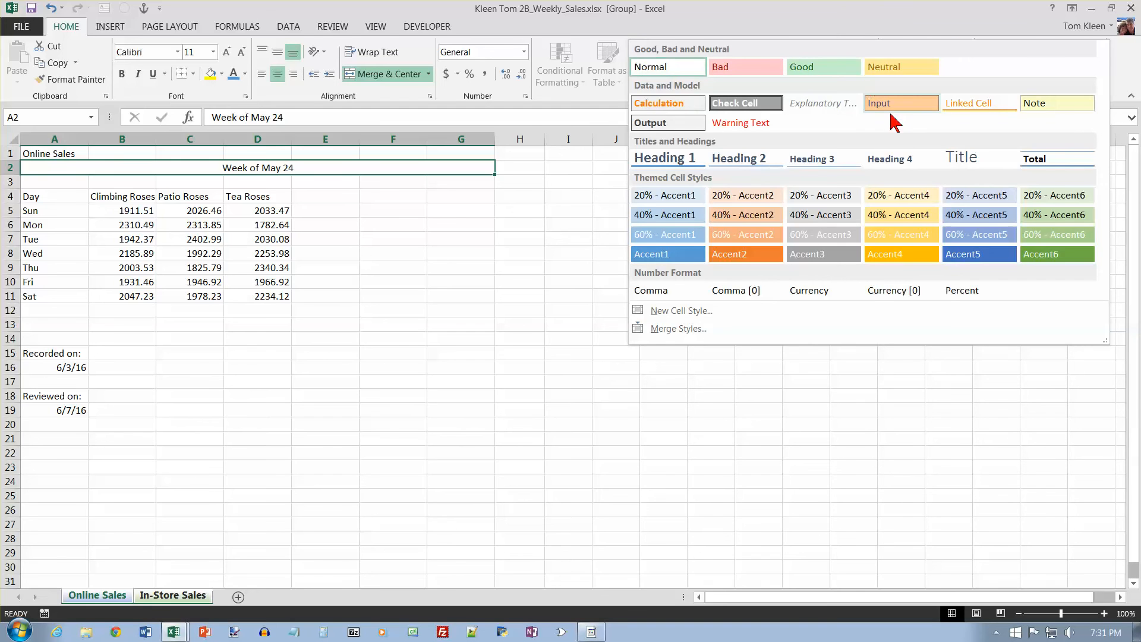
pyautogui.click(678, 159)
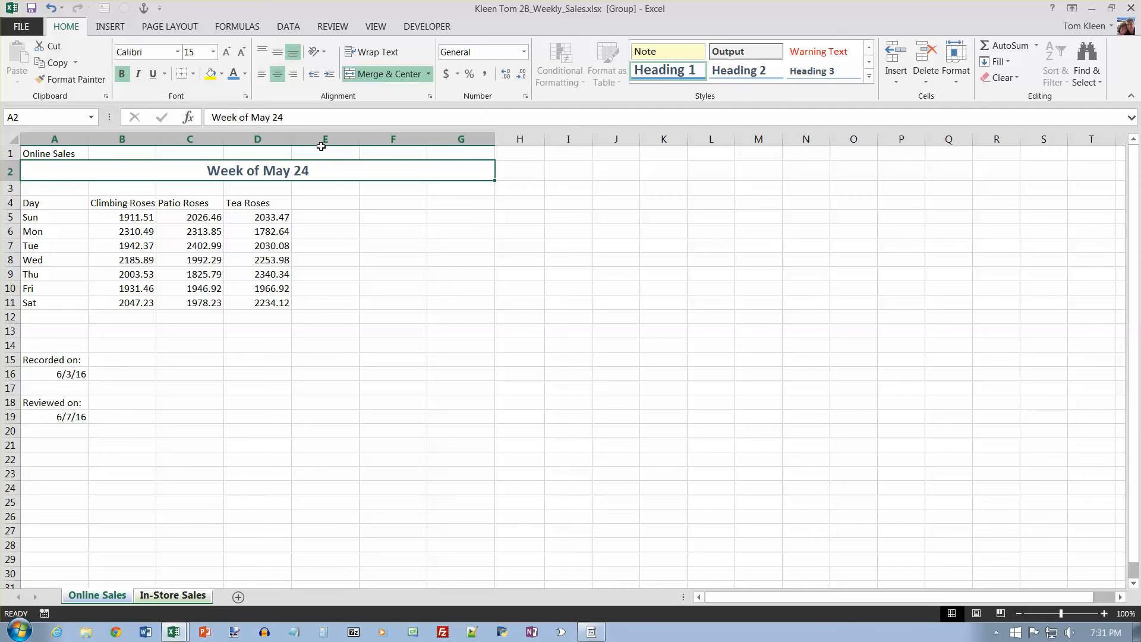
# Enter headings Total Rose Sales, Rose Supply Sales and Total Sales in E4, F4 and G4
pyautogui.click(328, 205)
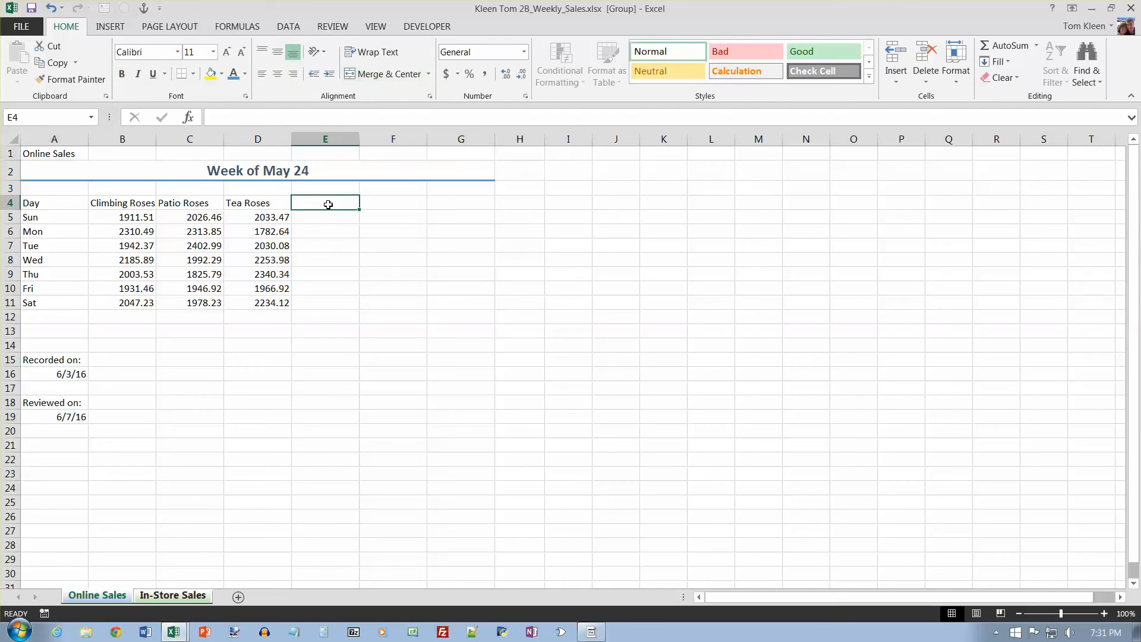
pyautogui.write('Tota')
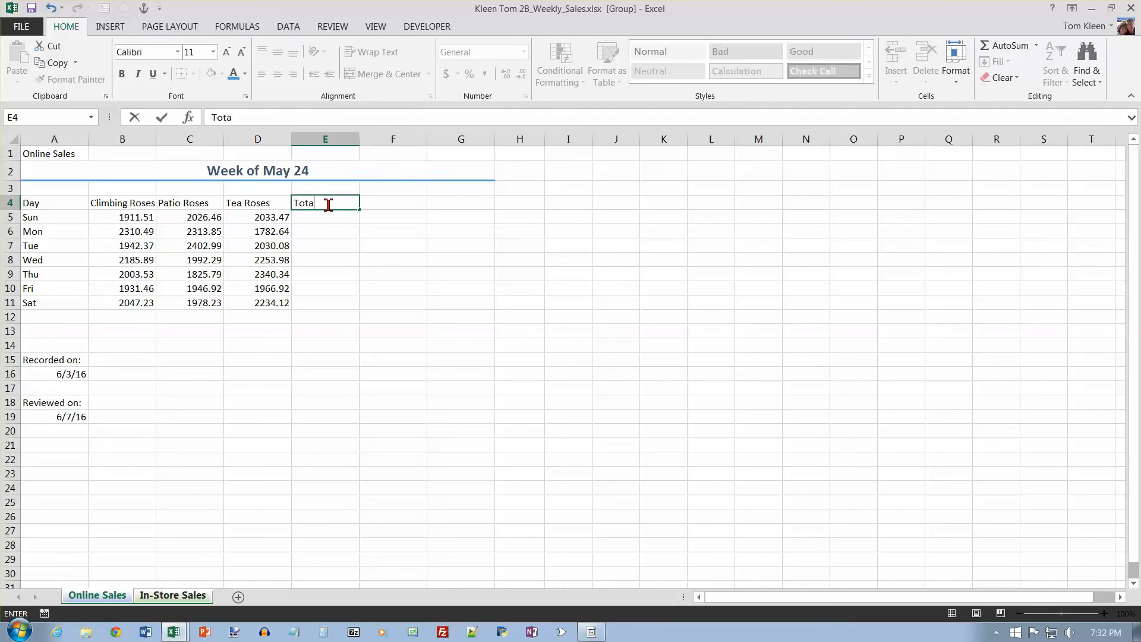
pyautogui.write('l Rose Sales')
pyautogui.press('Tab')
pyautogui.write('Ro')
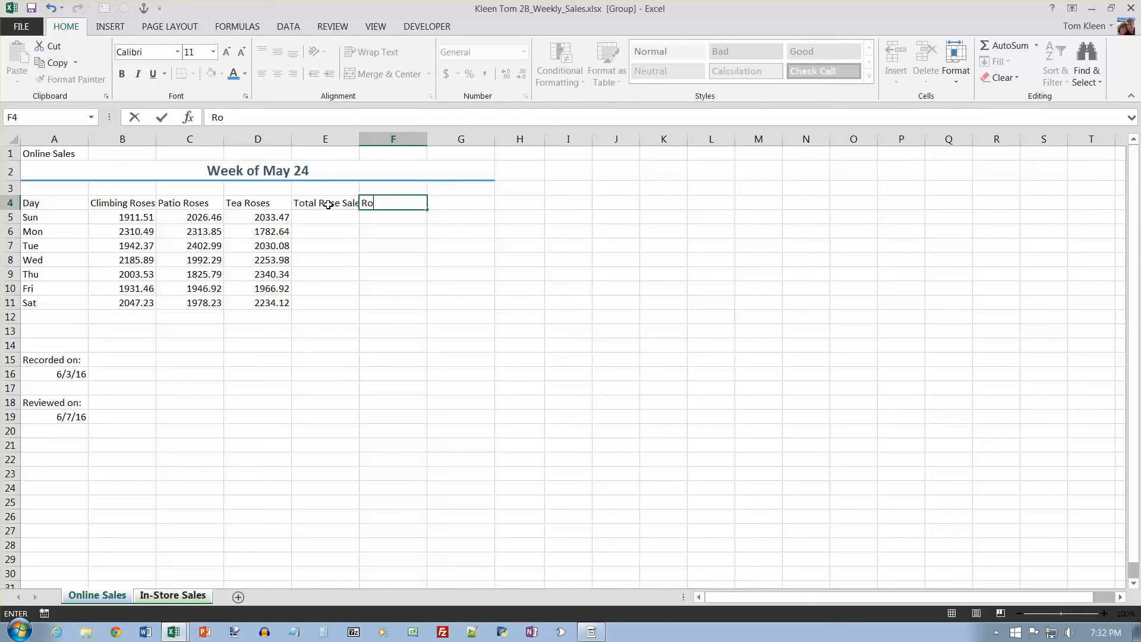
pyautogui.write('se Supply Sales')
pyautogui.press('Tab')
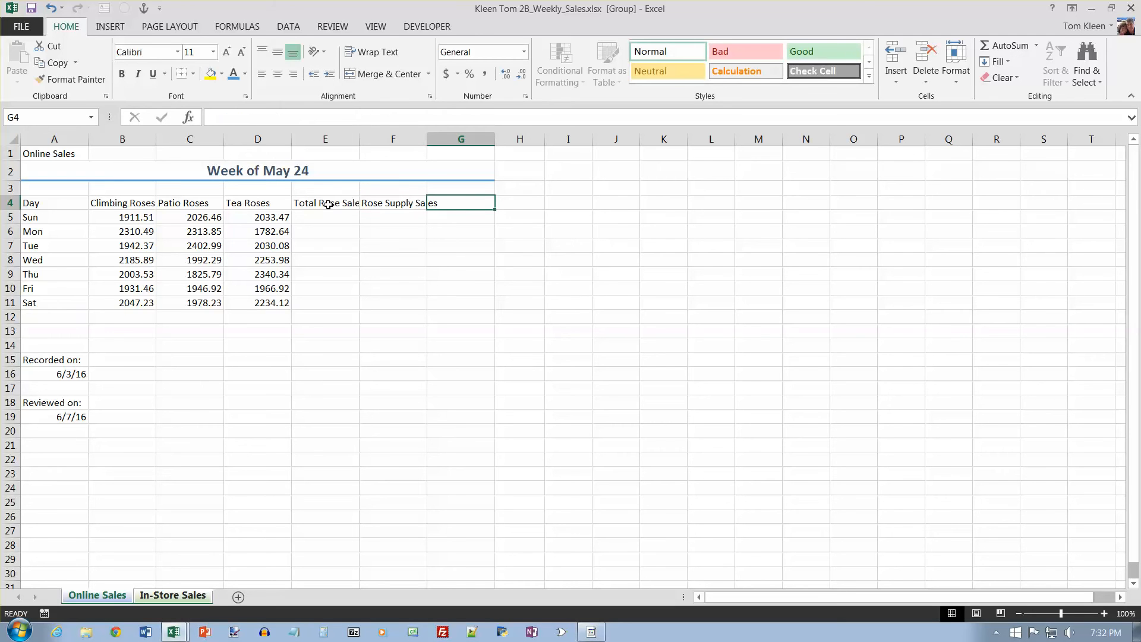
pyautogui.write('Total Sales')
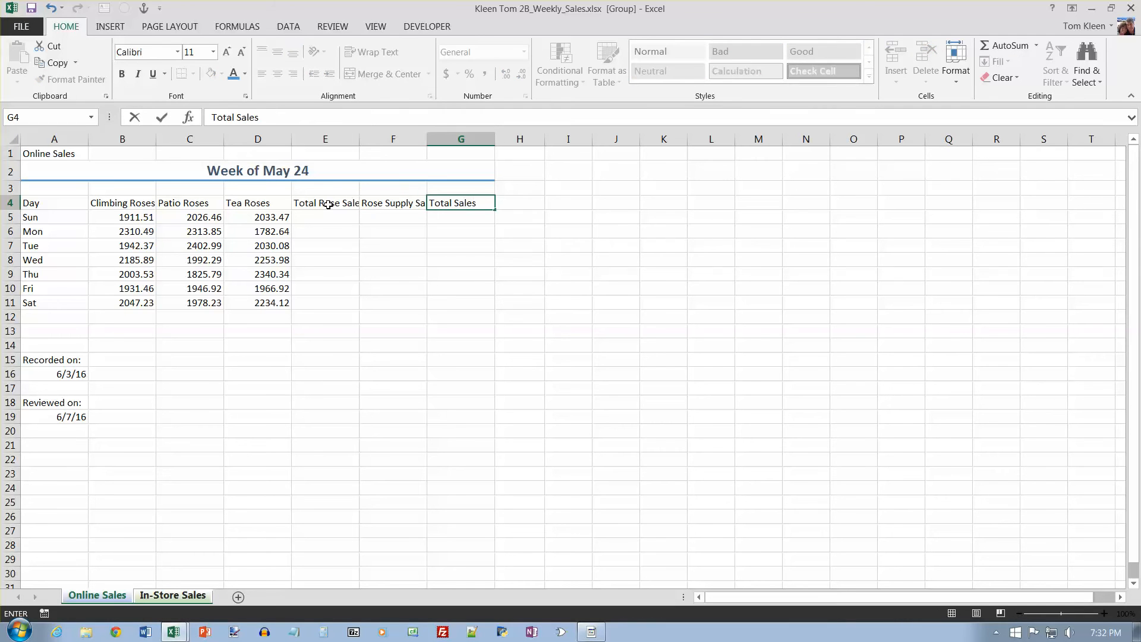
pyautogui.press('Return')
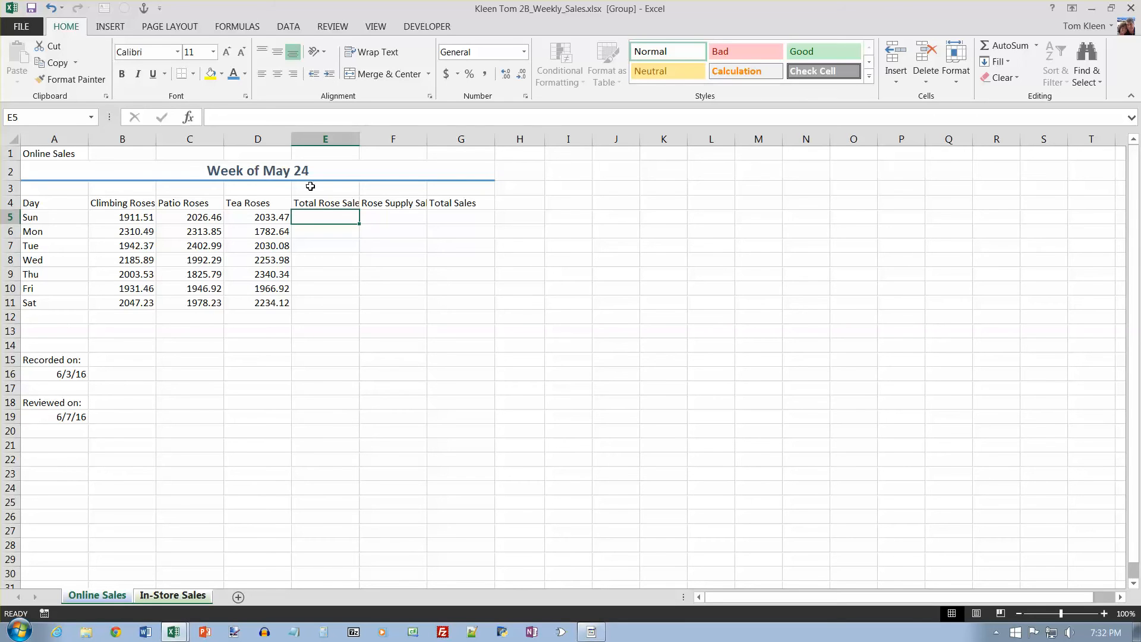
# Give A4:G4 the Heading 3 style with center and middle alignment and wrapped text
pyautogui.click(47, 204)
pyautogui.moveTo(53, 205); pyautogui.dragTo(471, 205)
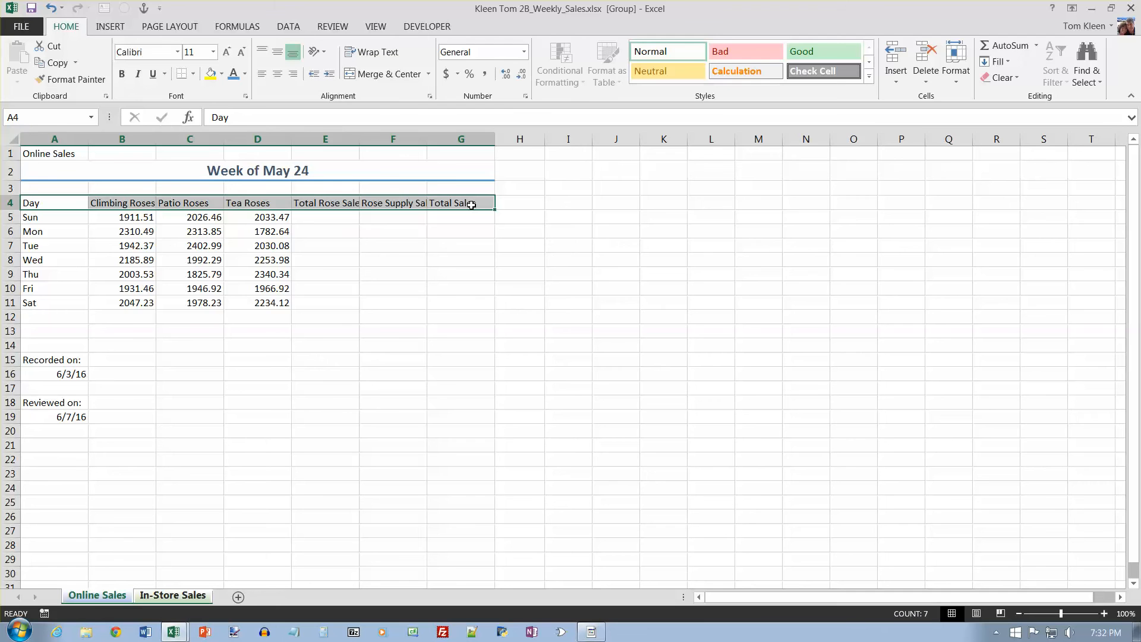
pyautogui.click(869, 76)
pyautogui.click(811, 158)
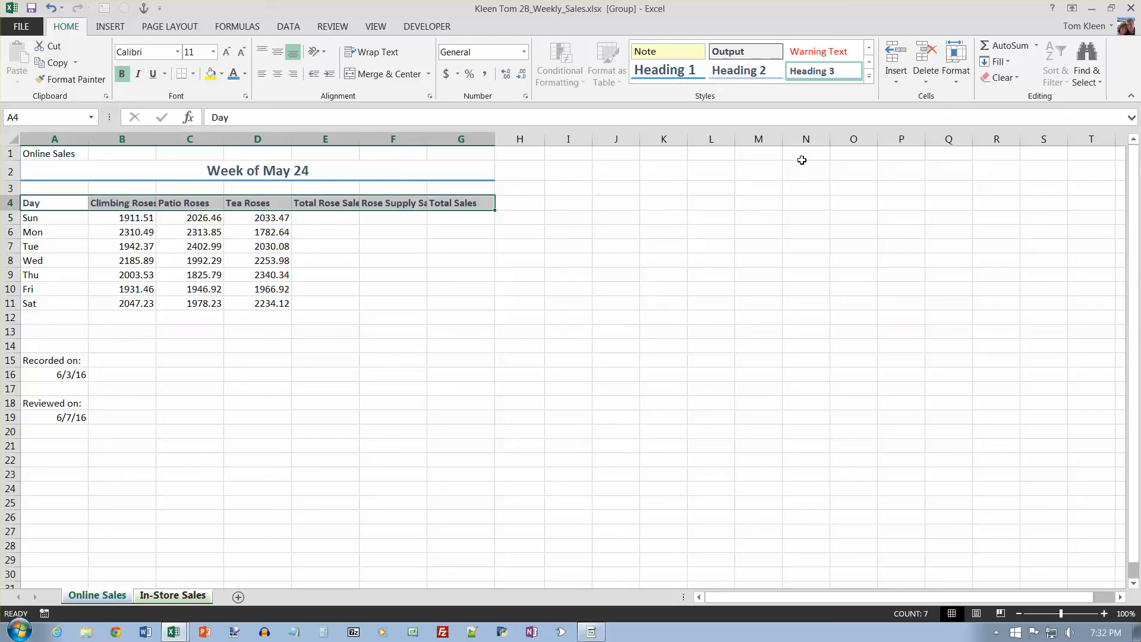
pyautogui.click(278, 75)
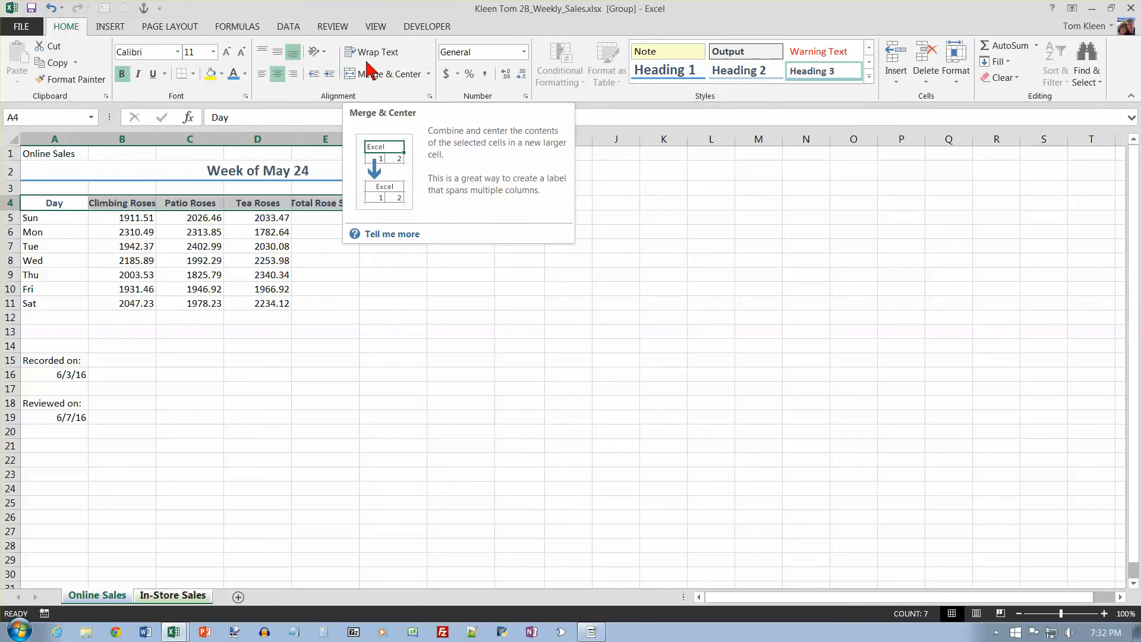
pyautogui.click(278, 51)
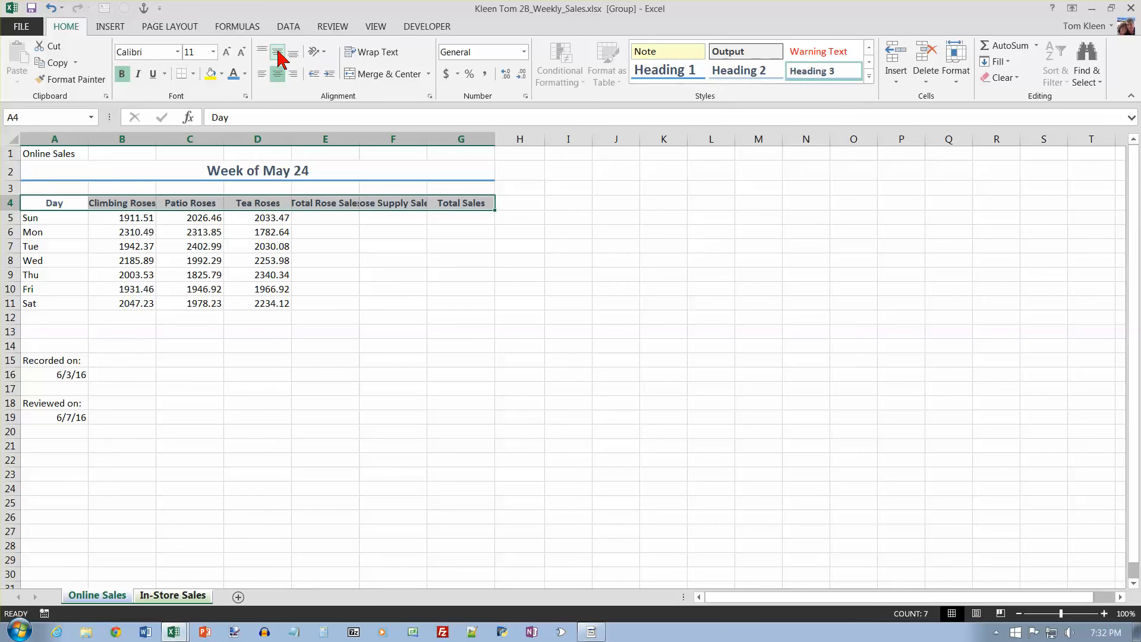
pyautogui.click(388, 55)
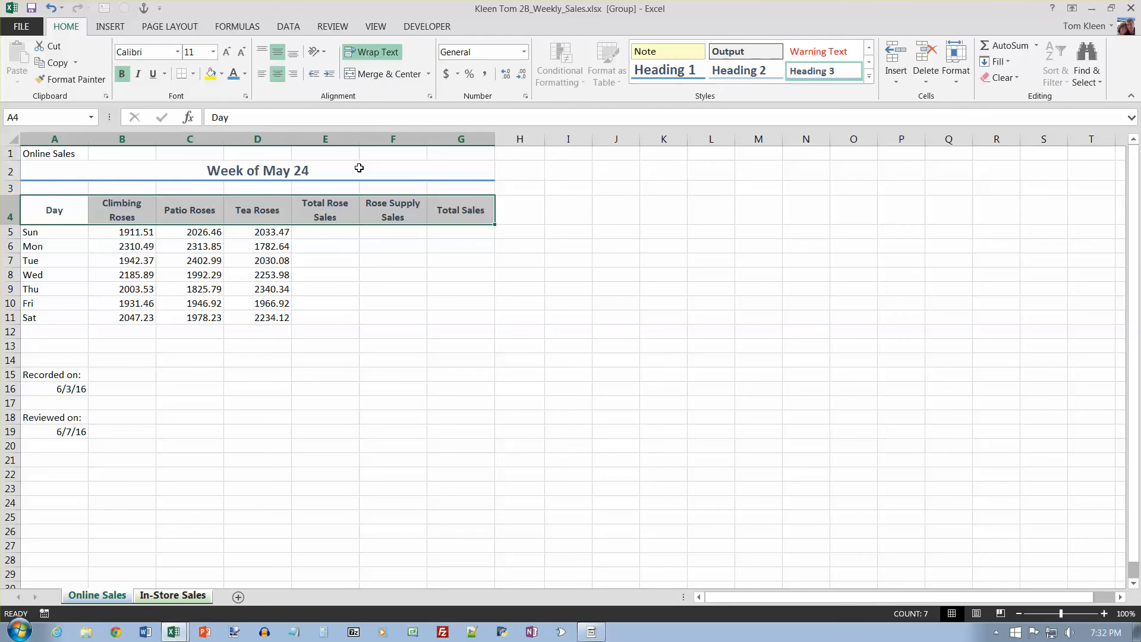
# Flip between the In-Store Sales and Online Sales sheets to compare headings, ending on Online Sales
pyautogui.click(193, 596)
pyautogui.click(112, 599)
pyautogui.click(160, 601)
pyautogui.click(118, 599)
pyautogui.click(159, 600)
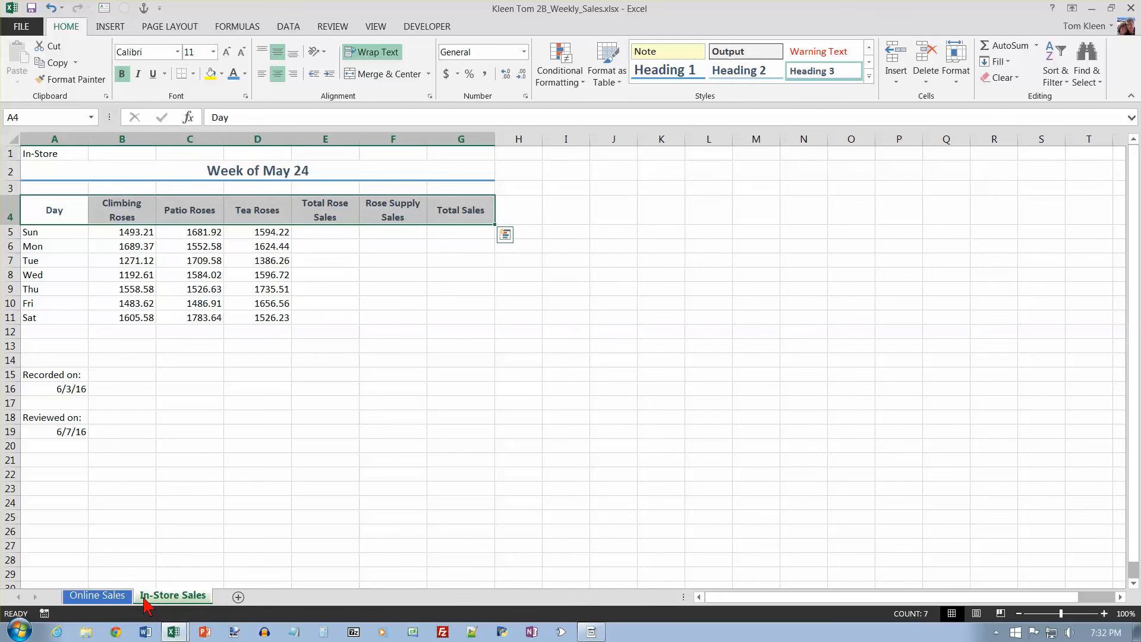
pyautogui.click(122, 600)
pyautogui.click(160, 601)
pyautogui.click(130, 600)
pyautogui.click(160, 599)
pyautogui.click(119, 600)
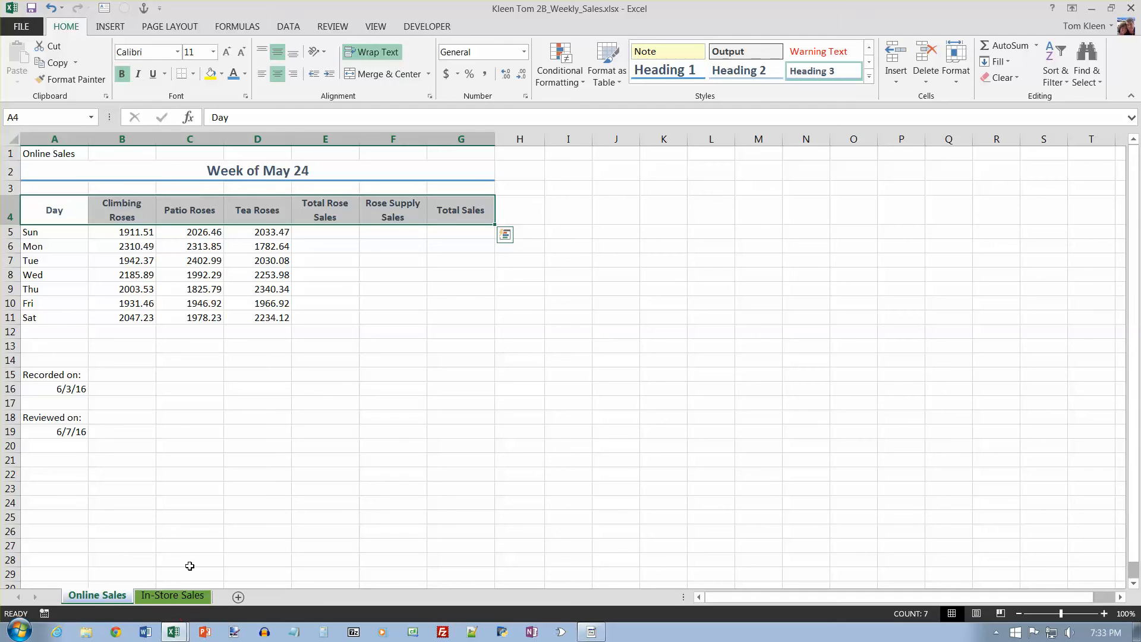
pyautogui.click(174, 596)
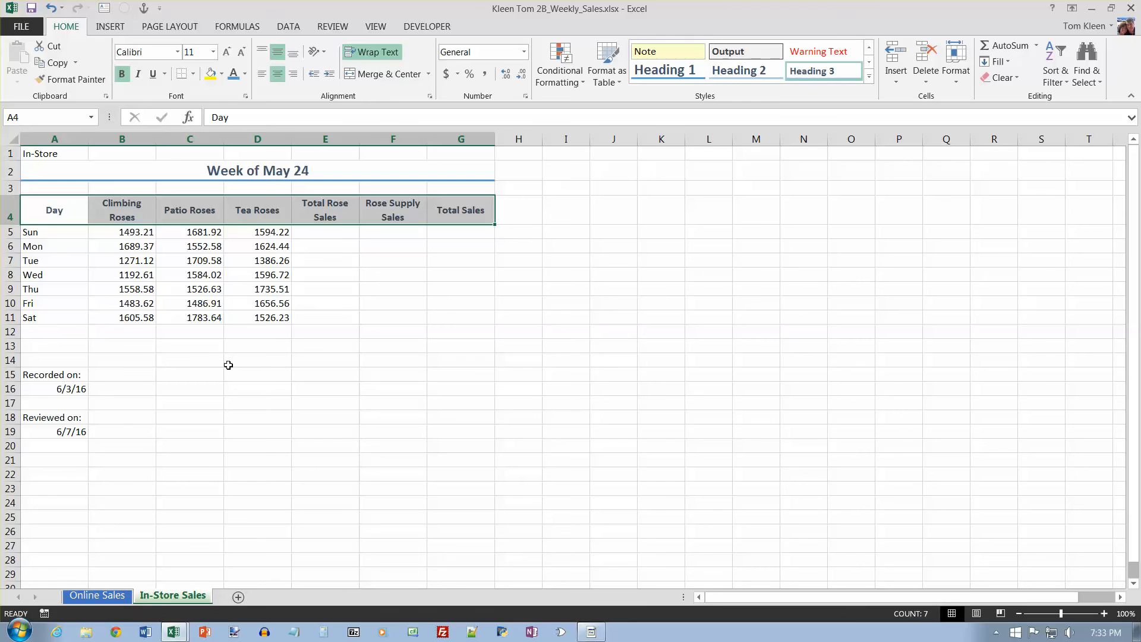
pyautogui.click(119, 600)
pyautogui.click(156, 601)
pyautogui.click(112, 595)
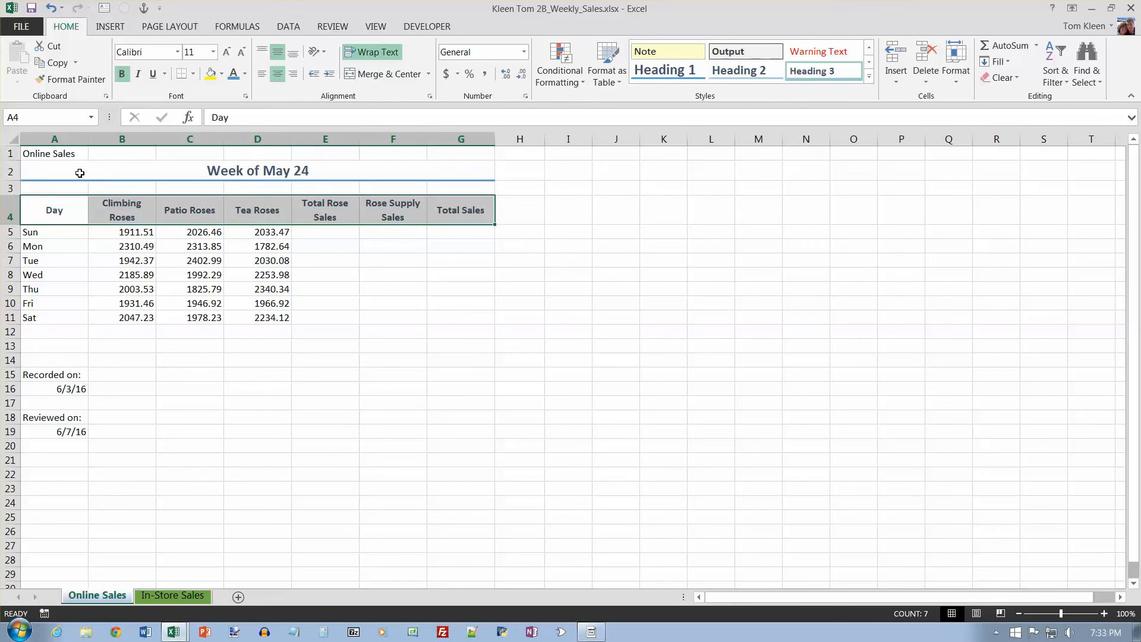
# Enter 'Rose Plants and Rose Supplies: Weekly Online Sales' as the title in A1
pyautogui.click(62, 154)
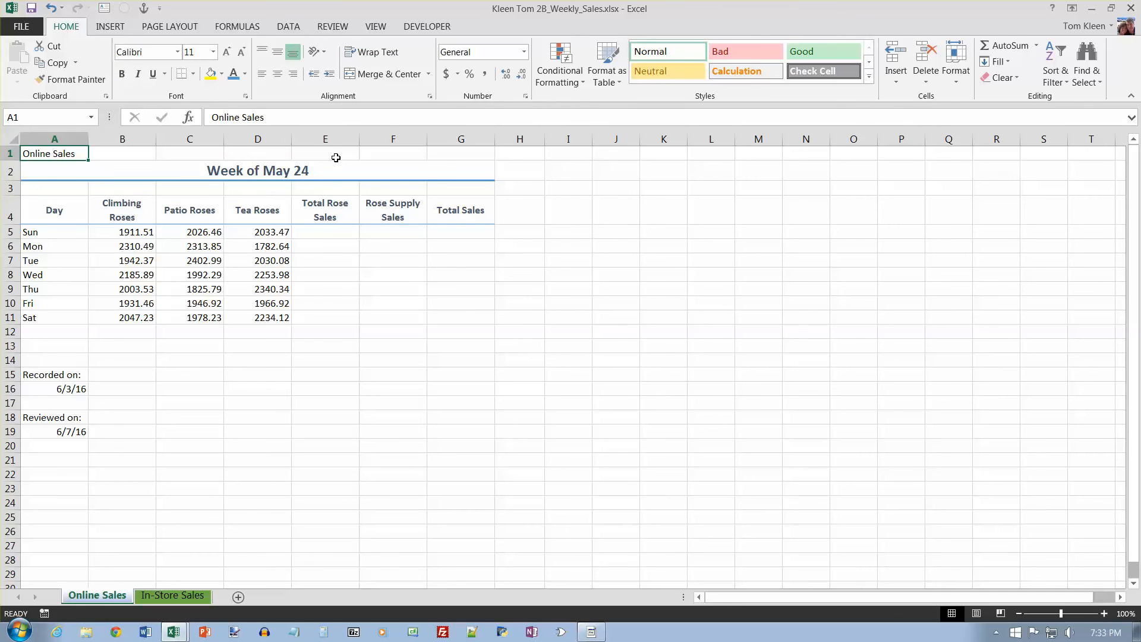
pyautogui.write('Rose Plants and ')
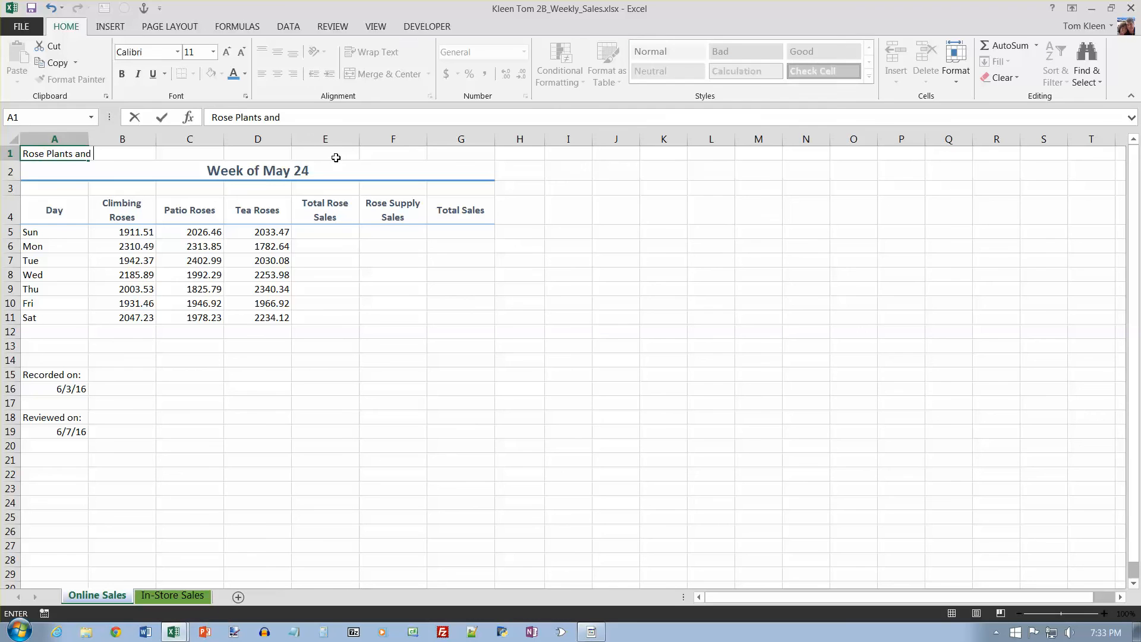
pyautogui.write('Rose Supplies: Weekly O')
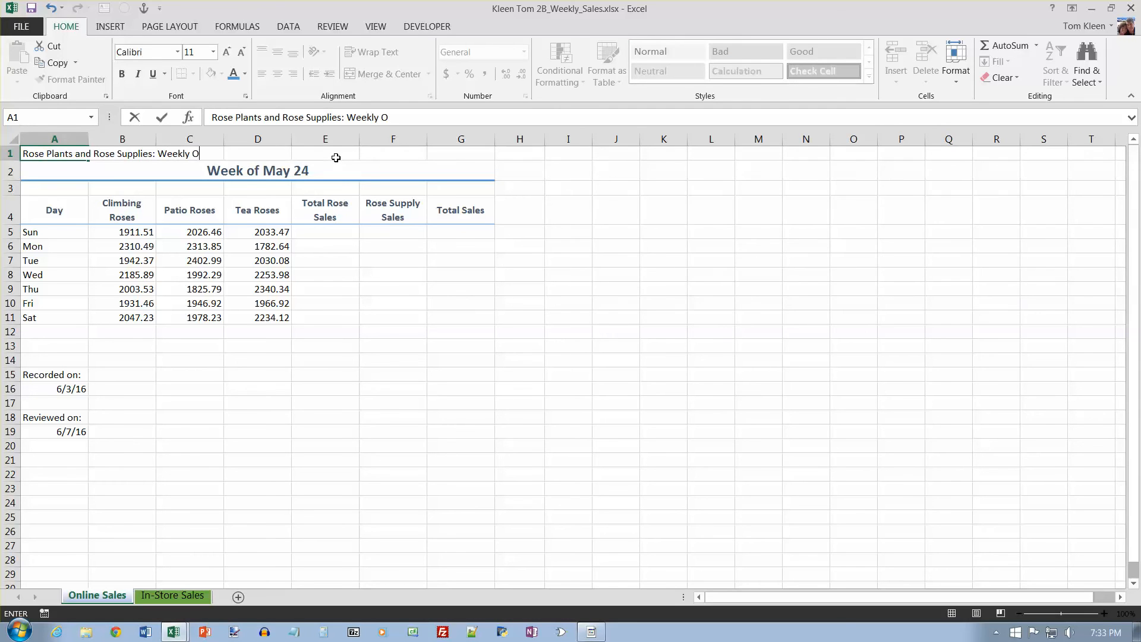
pyautogui.write('nline Sales')
pyautogui.hotkey('ctrl', 'Return')
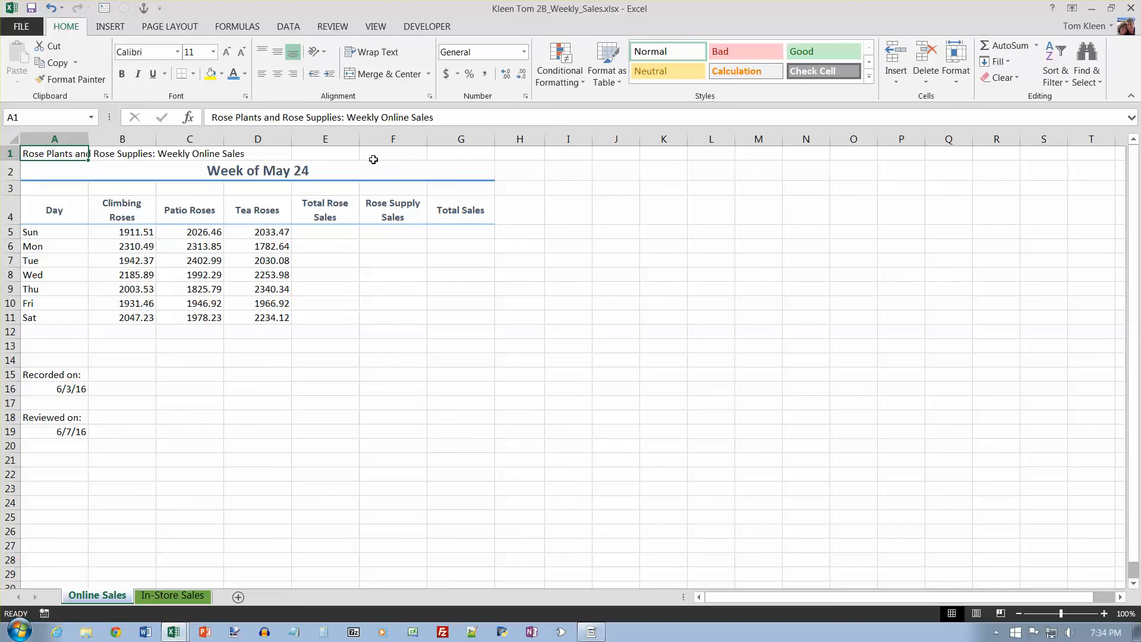
# Select F5, the Sunday Rose Supply Sales cell
pyautogui.click(388, 233)
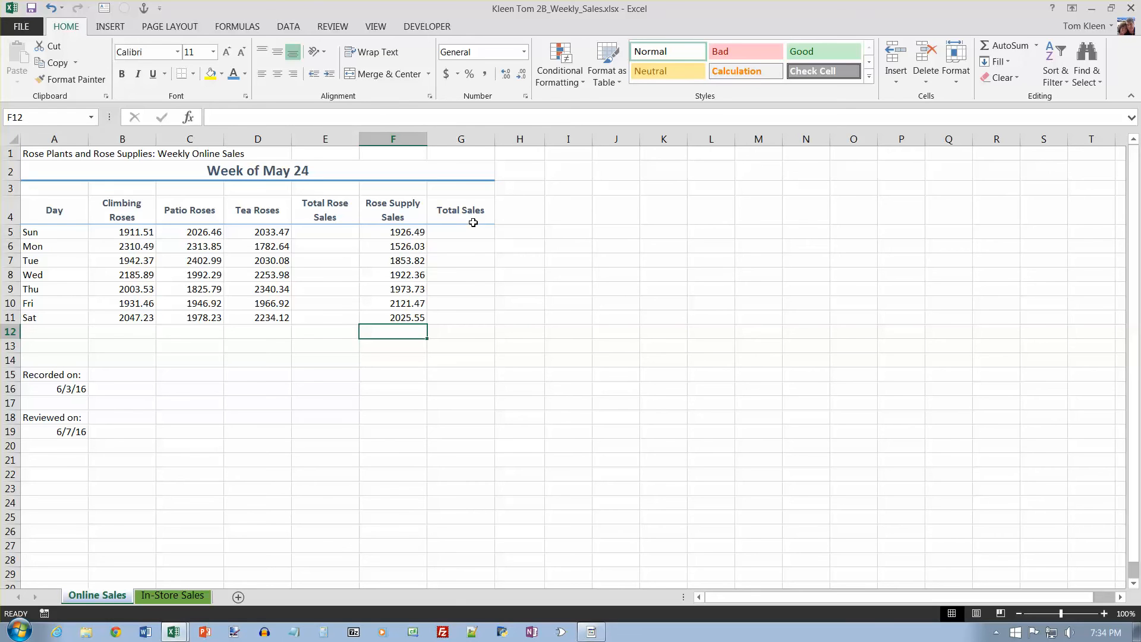
# On In-Store Sales, enter 'Rose Plants and Rose Supplies: Weekly In-Store Sales' in cell A1
pyautogui.click(192, 596)
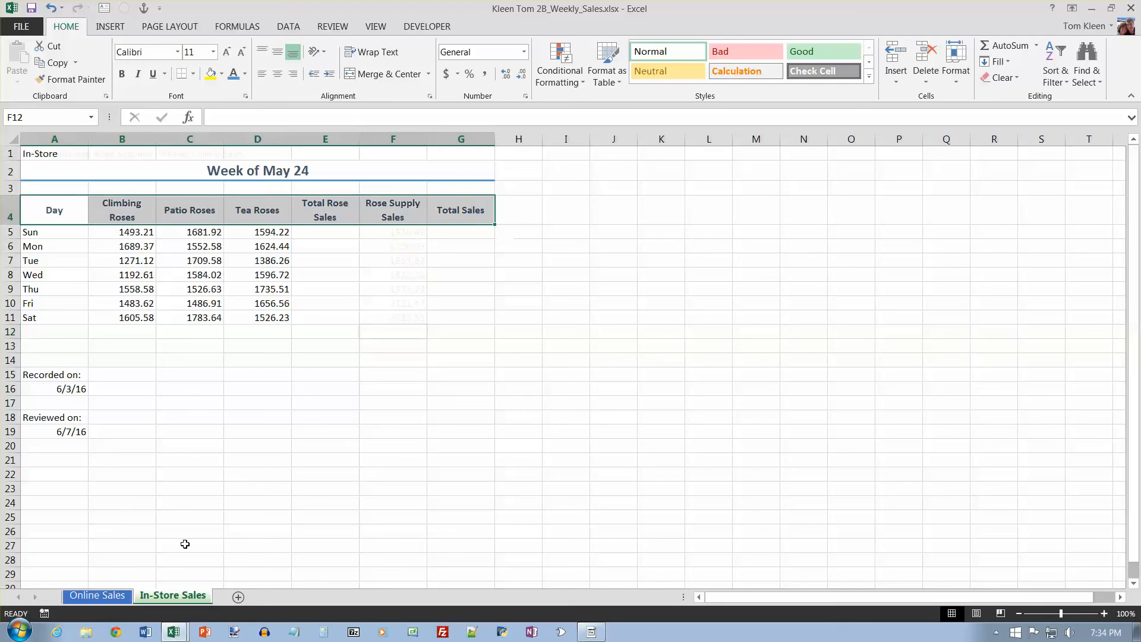
pyautogui.click(45, 150)
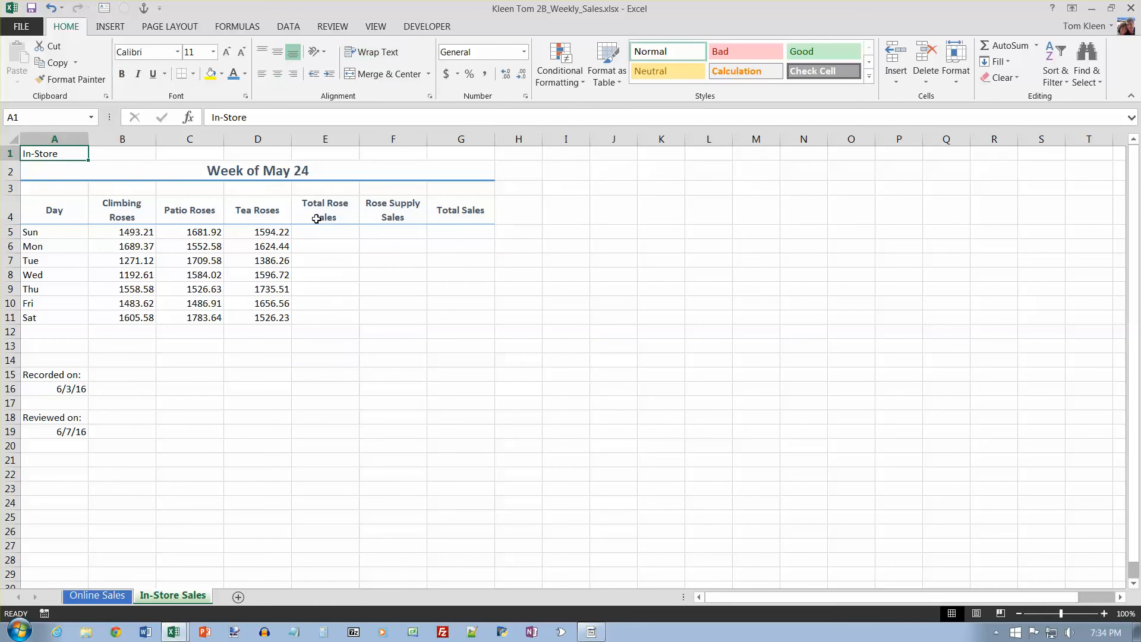
pyautogui.write('Rose')
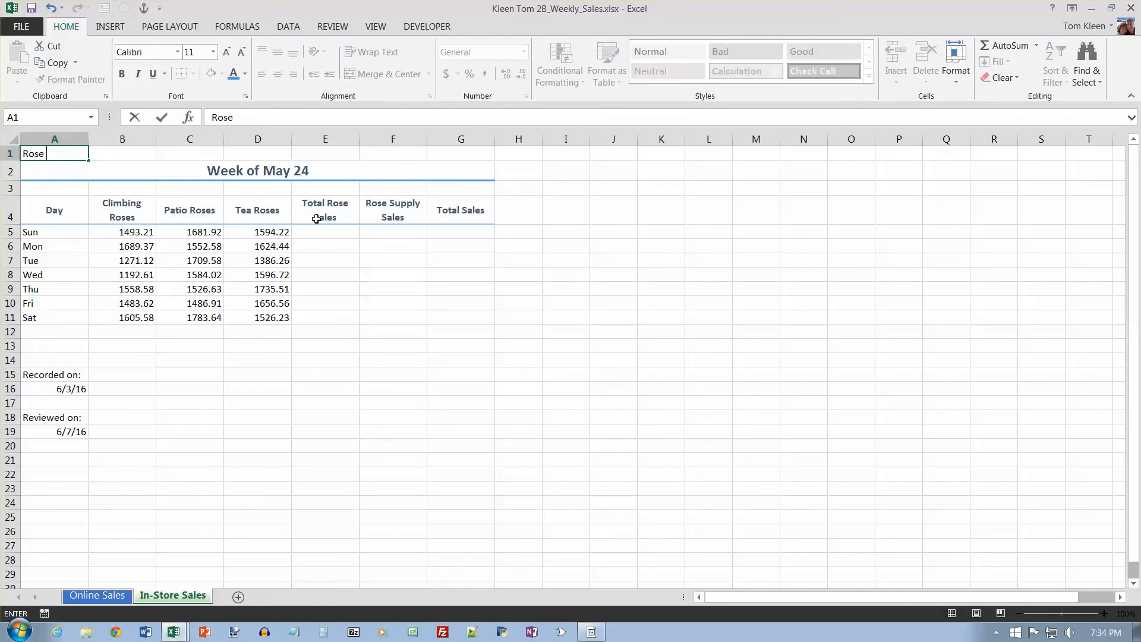
pyautogui.write(' Plandts and Rose Supplies: Weekly In-Store Sales')
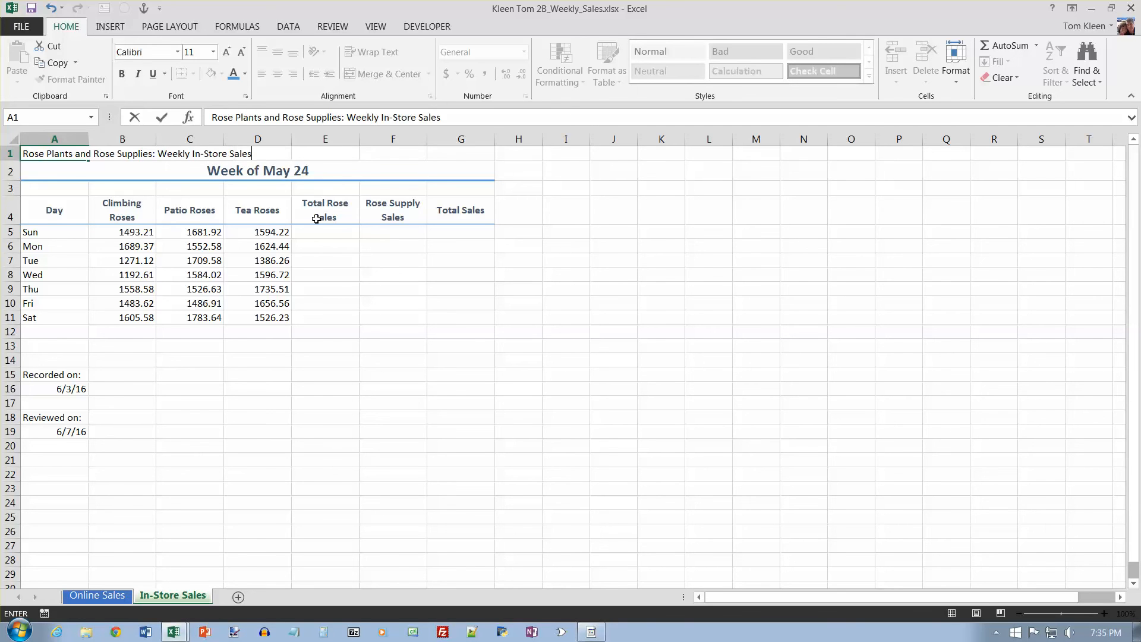
pyautogui.press('Return')
pyautogui.press('Up')
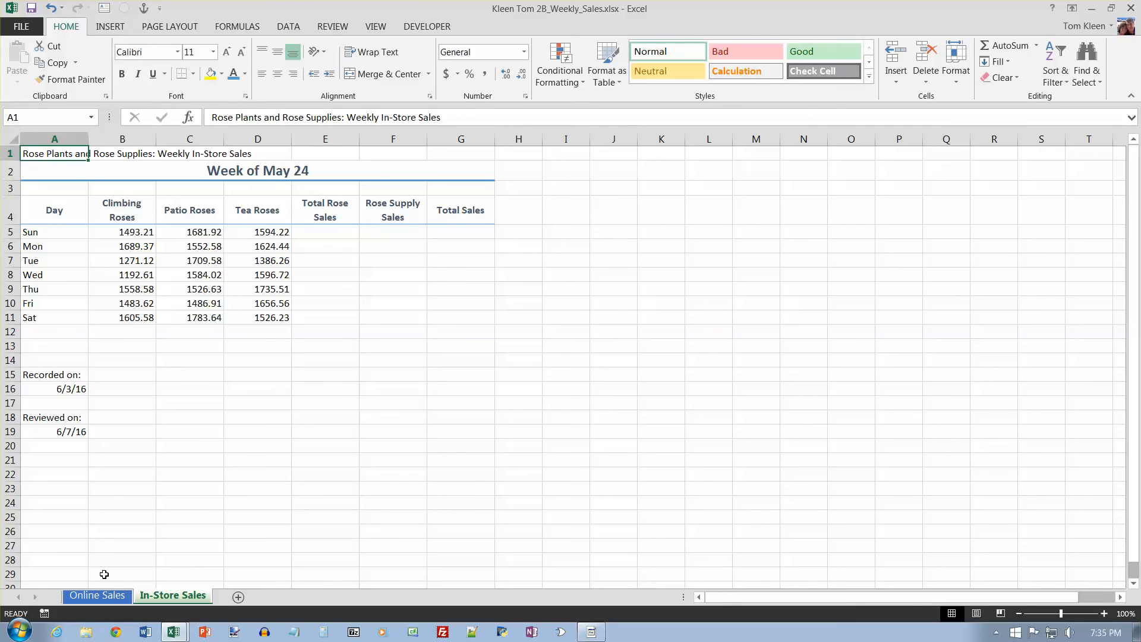
# With both sales sheets grouped, merge and center A1:G1 and apply the Title cell style
pyautogui.keyDown('ctrl'); pyautogui.click(102, 597); pyautogui.keyUp('ctrl')
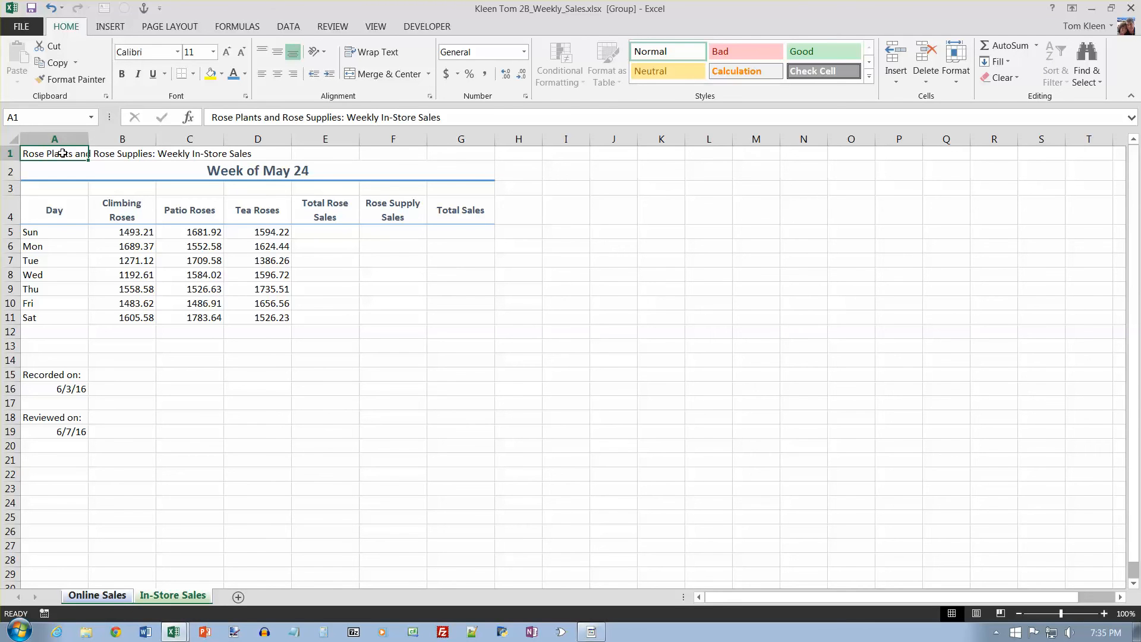
pyautogui.moveTo(62, 154); pyautogui.dragTo(455, 153)
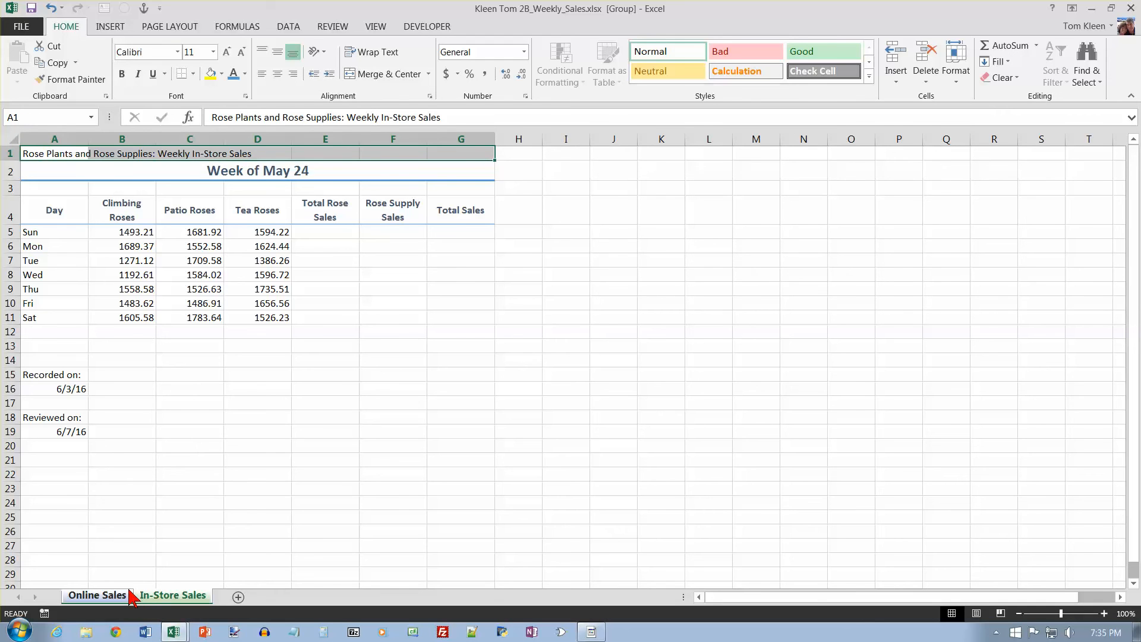
pyautogui.click(370, 76)
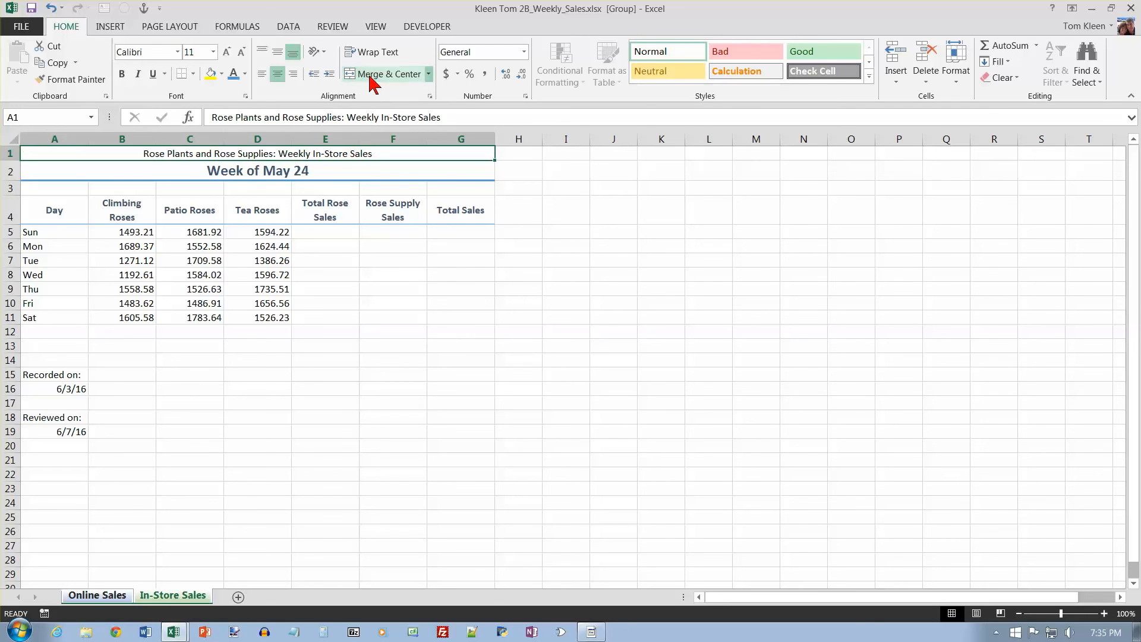
pyautogui.click(869, 76)
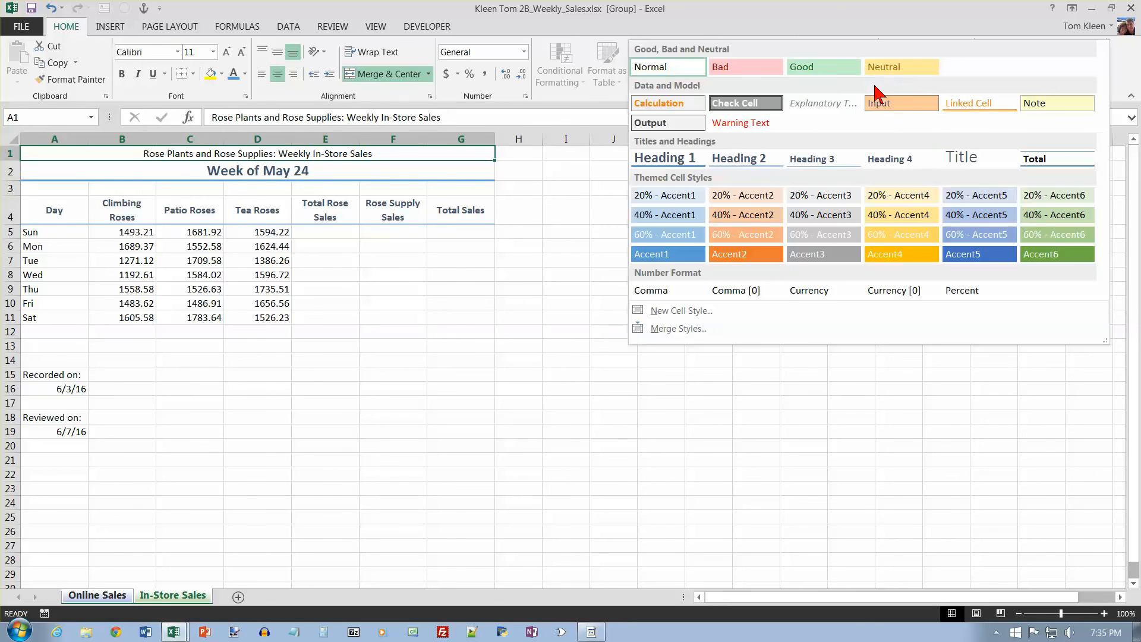
pyautogui.click(957, 157)
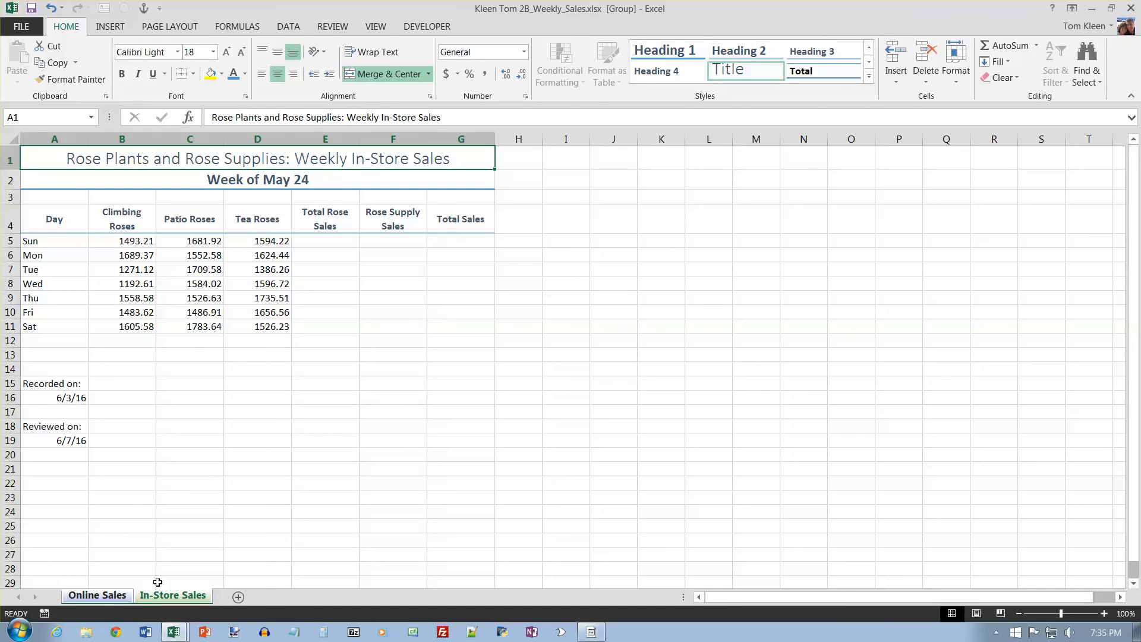
# Ungroup the sheets and compare the Online Sales and In-Store Sales titles, ending on In-Store Sales
pyautogui.click(119, 596)
pyautogui.click(169, 596)
pyautogui.click(111, 596)
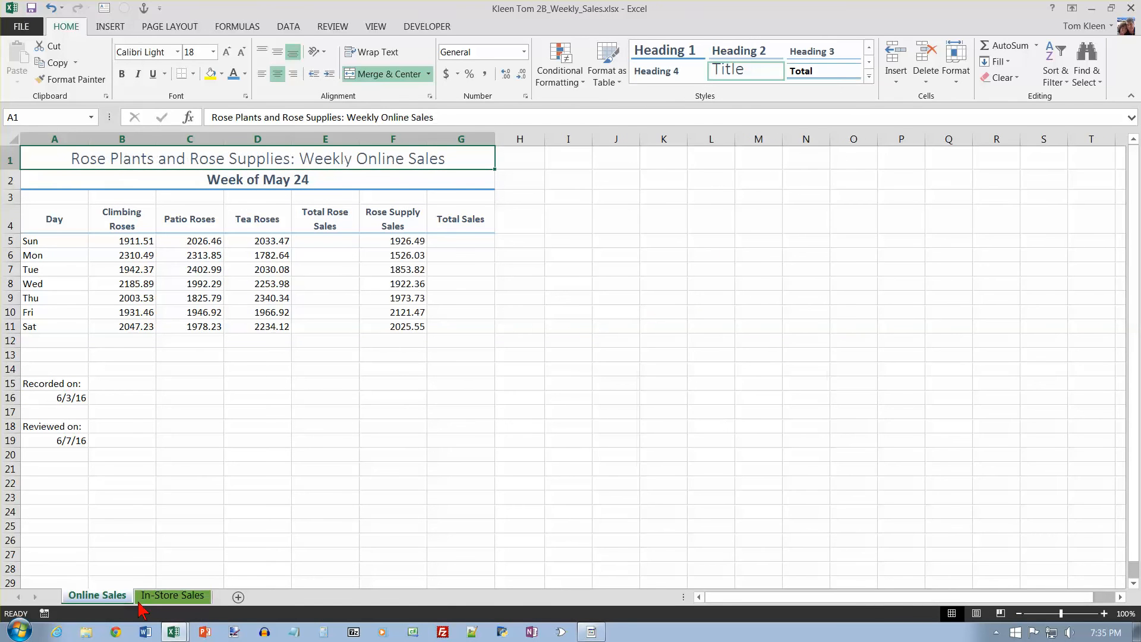
pyautogui.click(169, 596)
pyautogui.click(101, 596)
pyautogui.click(169, 596)
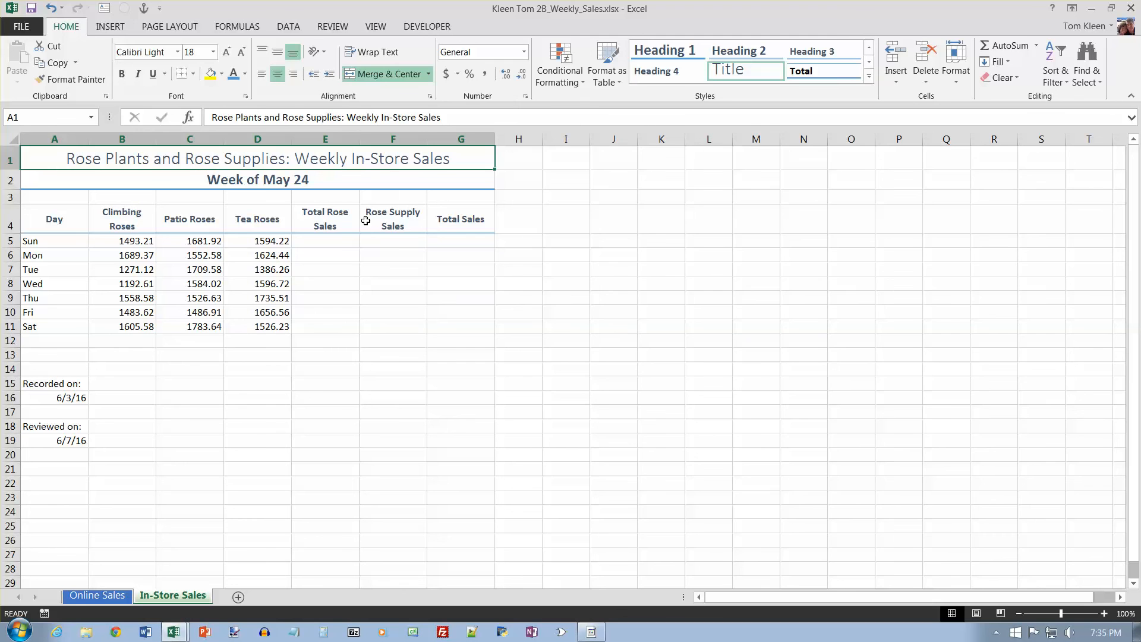
pyautogui.click(126, 597)
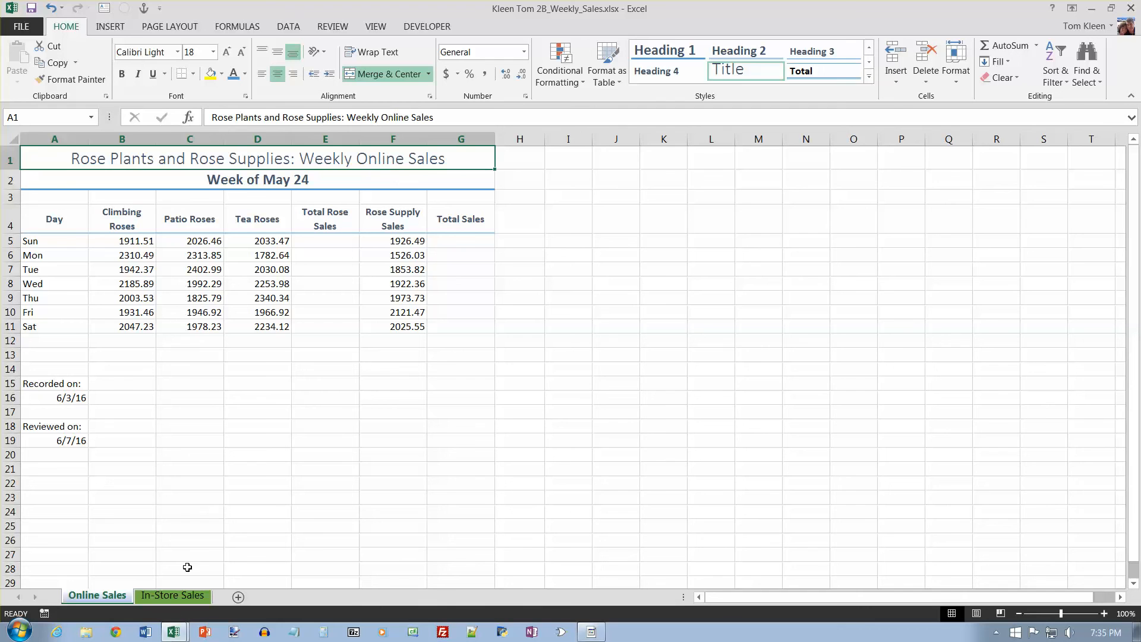
pyautogui.click(173, 595)
# Select F5 on In-Store Sales to begin entering the Rose Supply Sales figures
pyautogui.click(407, 243)
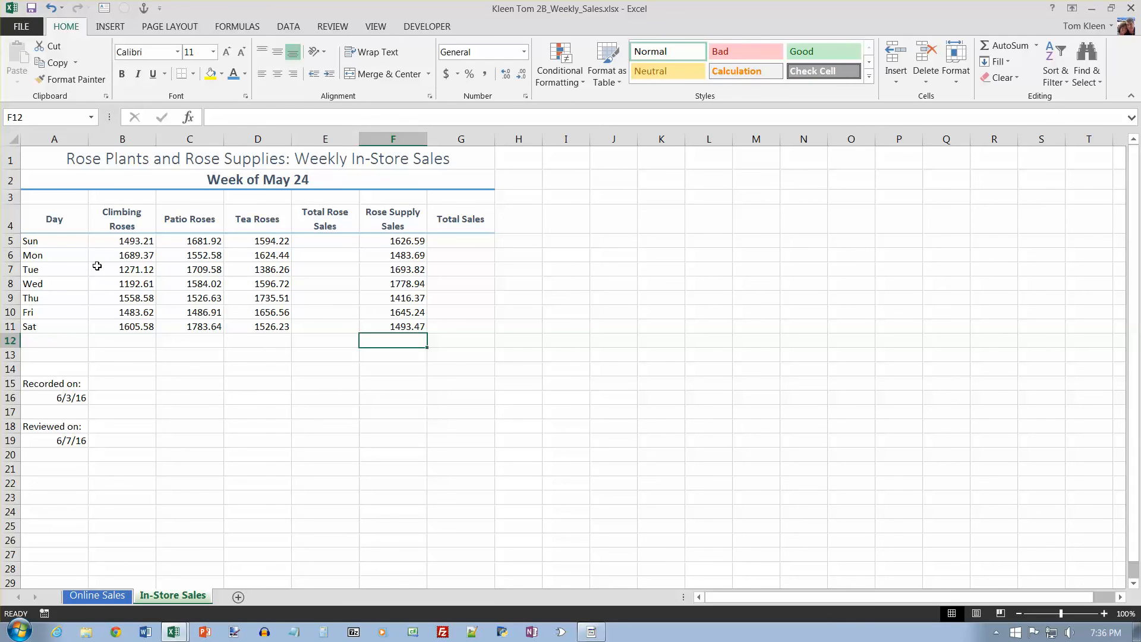
# Group all sheets with Select All Sheets from the Online Sales tab menu, then select E5
pyautogui.rightClick(88, 596)
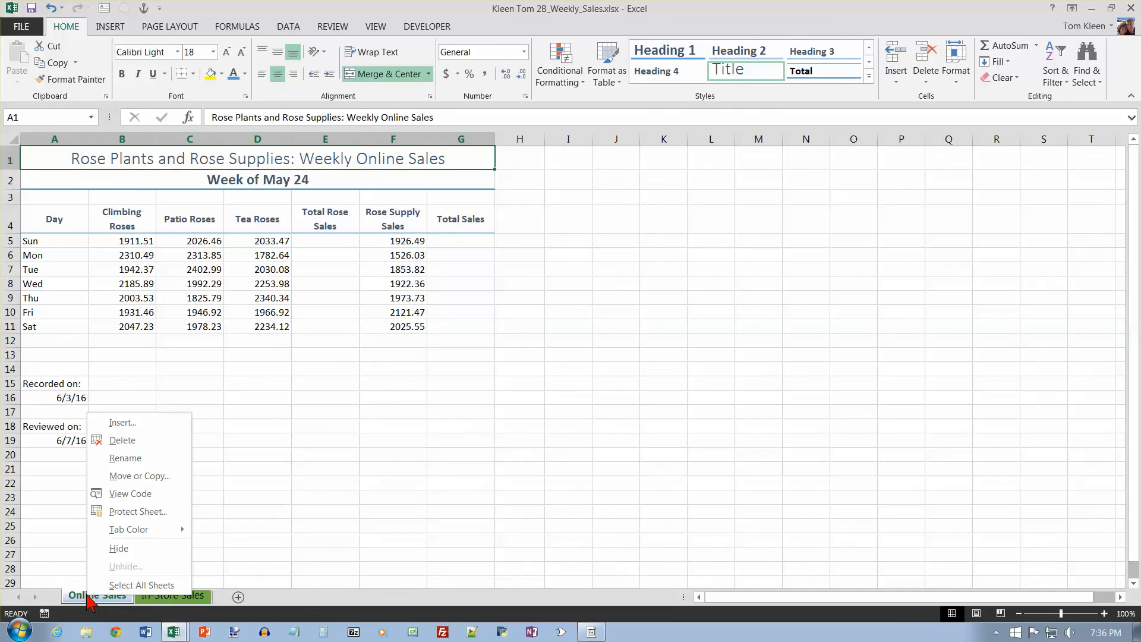
pyautogui.click(138, 585)
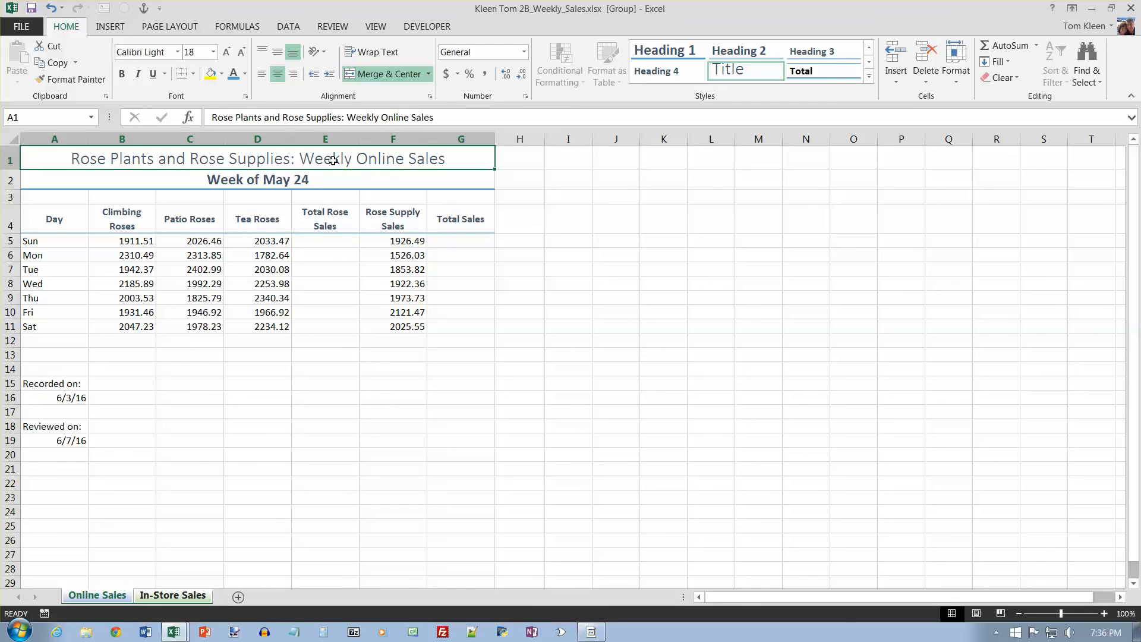
pyautogui.click(318, 242)
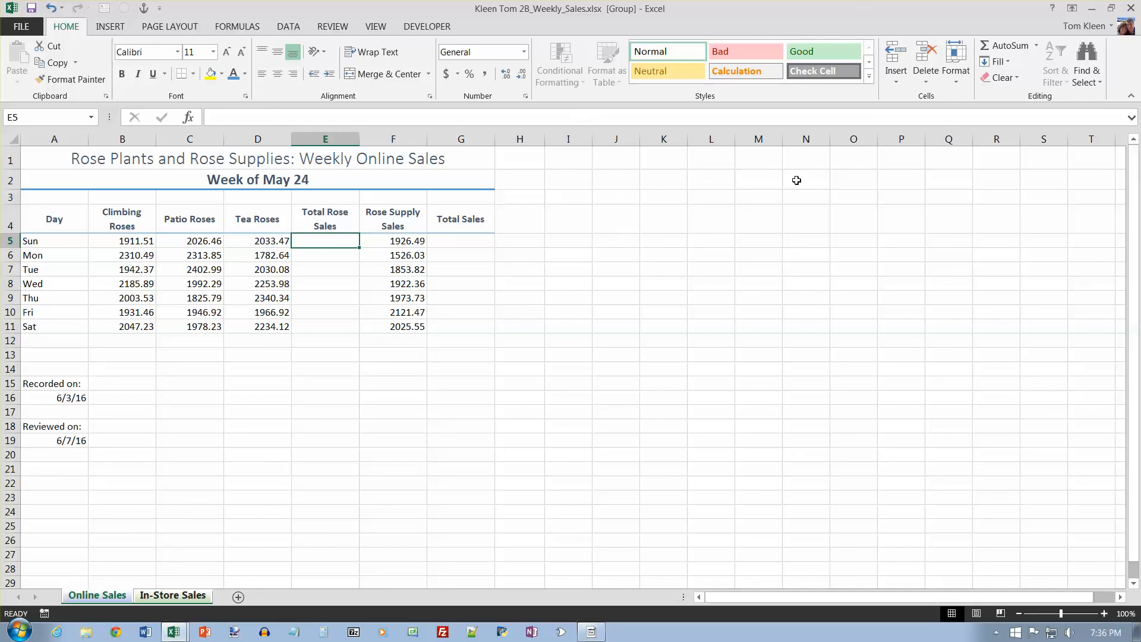
# AutoSum Sunday's rose sales in E5 and fill the formula down to E11
pyautogui.click(1015, 47)
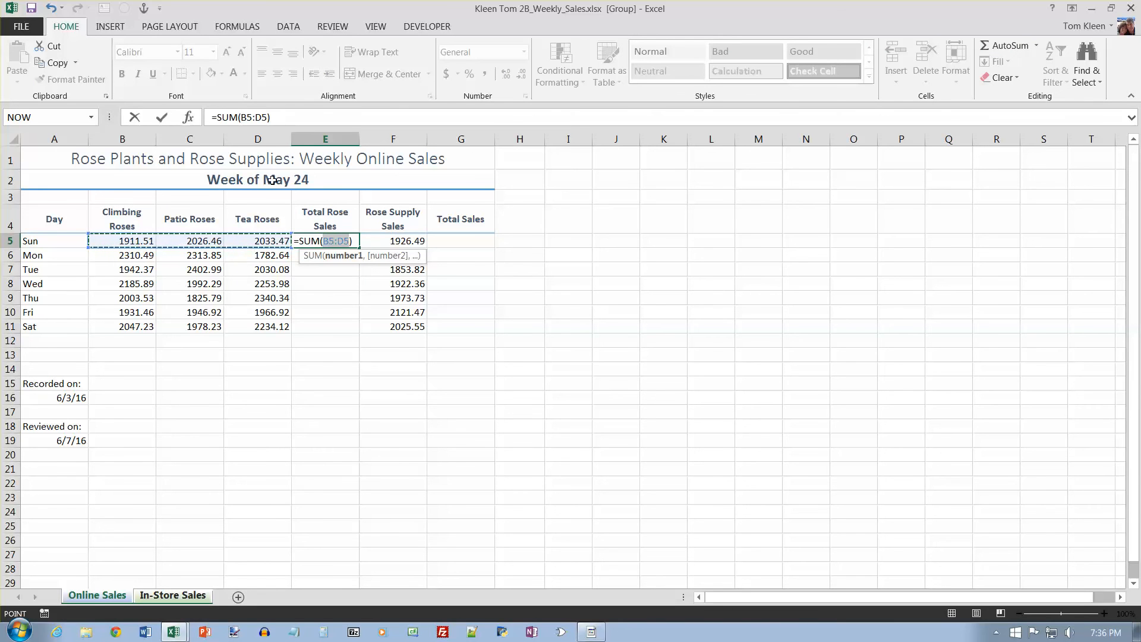
pyautogui.press('Return')
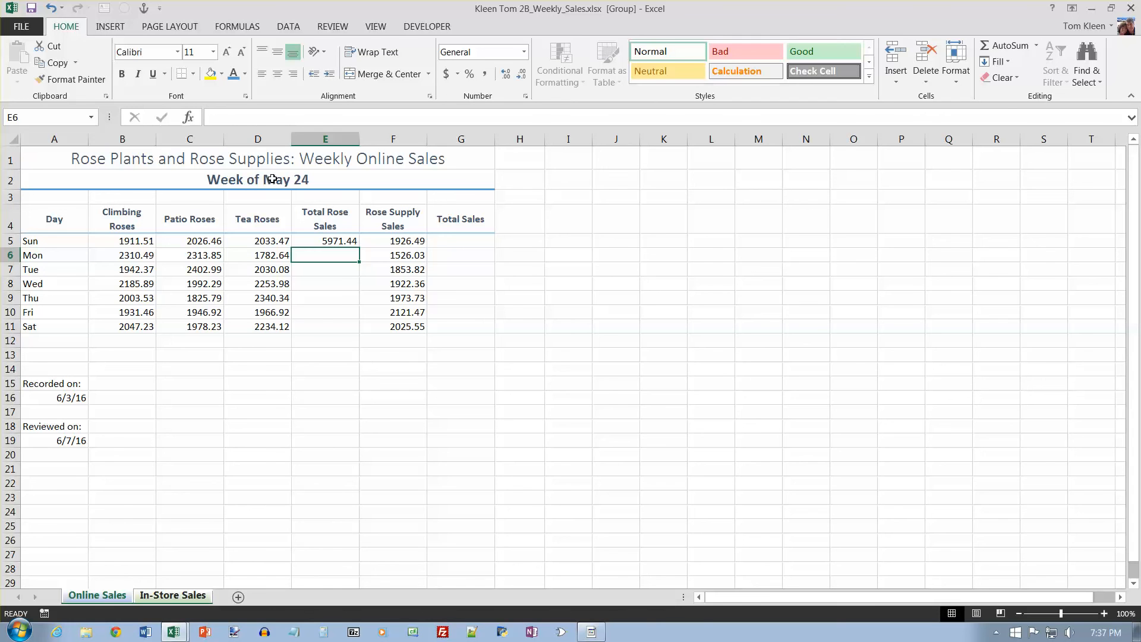
pyautogui.click(348, 242)
pyautogui.moveTo(358, 249); pyautogui.dragTo(360, 335)
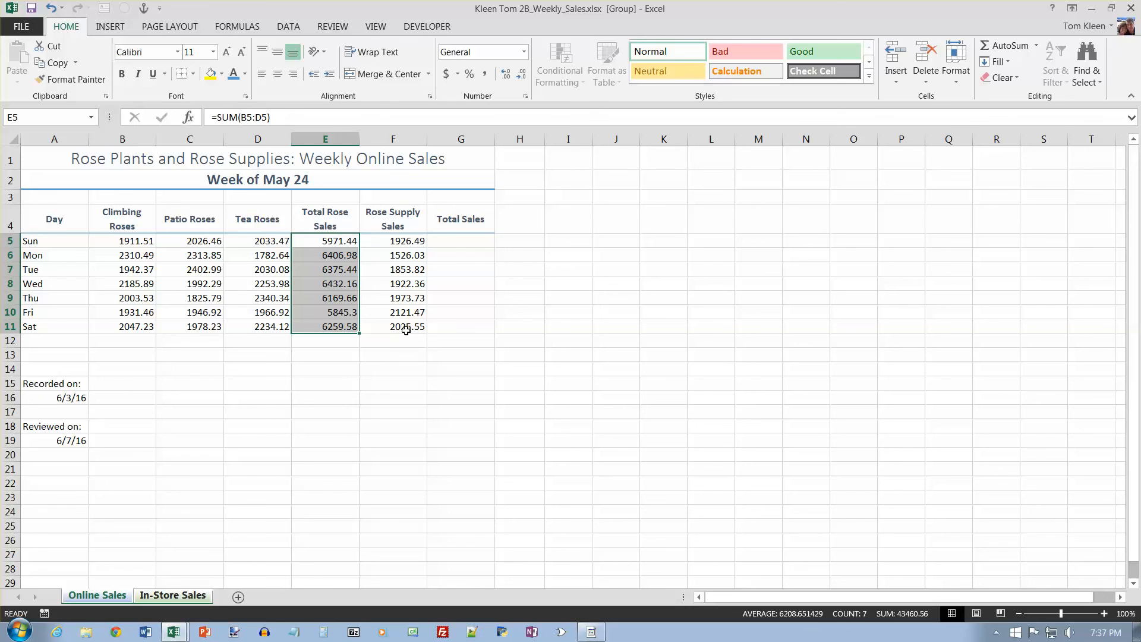
# Check the Monday through Wednesday rose total formulas, leaving them unchanged
pyautogui.click(340, 256)
pyautogui.doubleClick(340, 256)
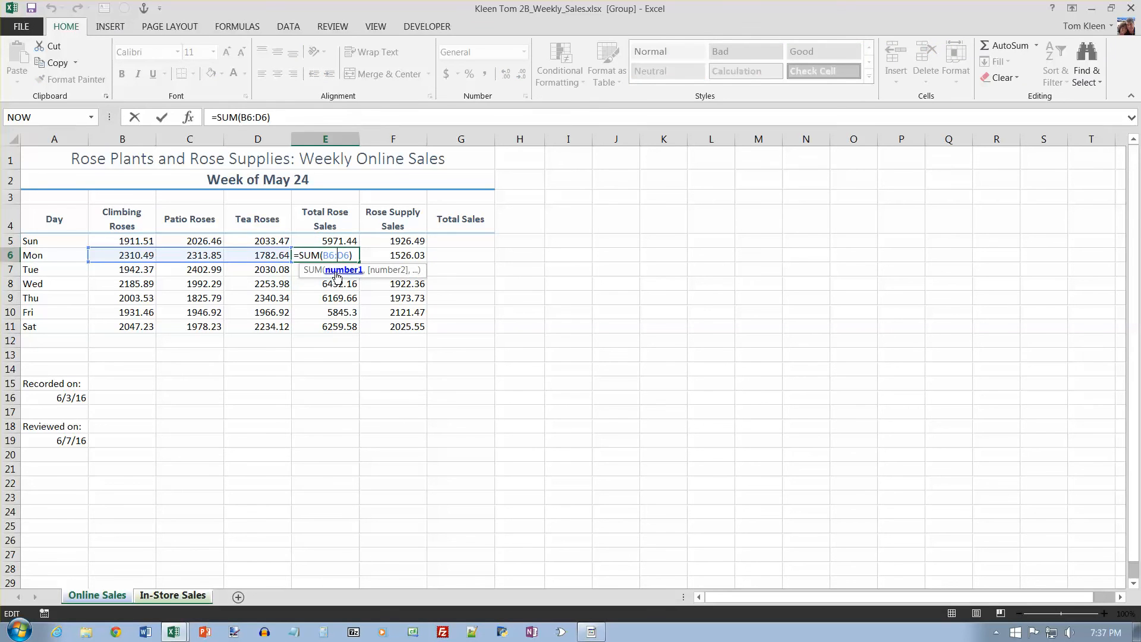
pyautogui.write('`')
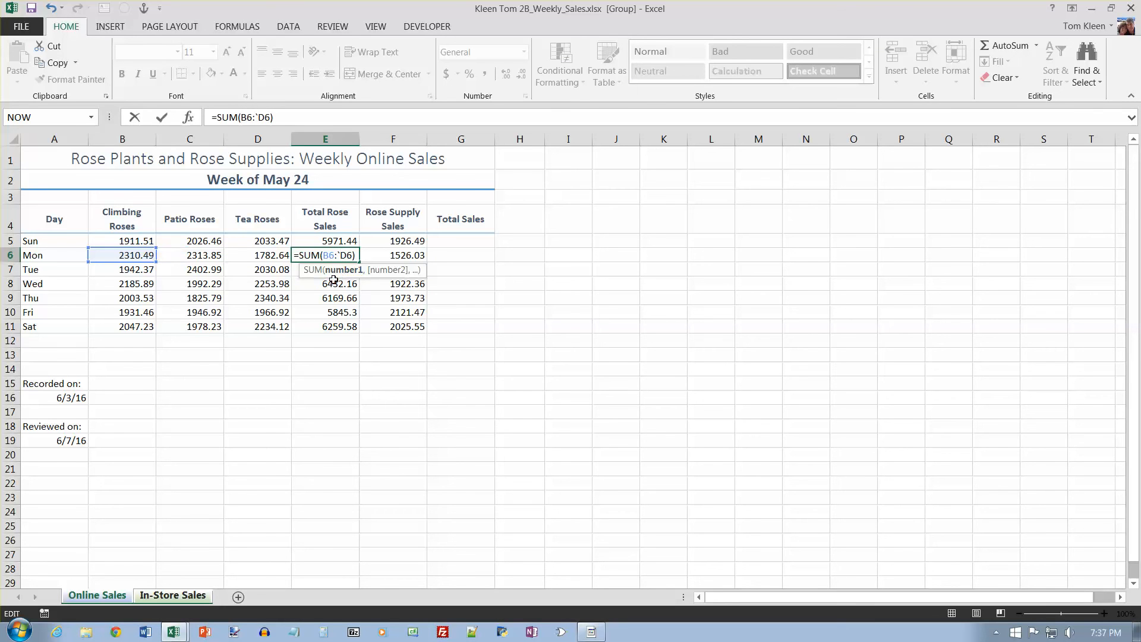
pyautogui.press('Escape')
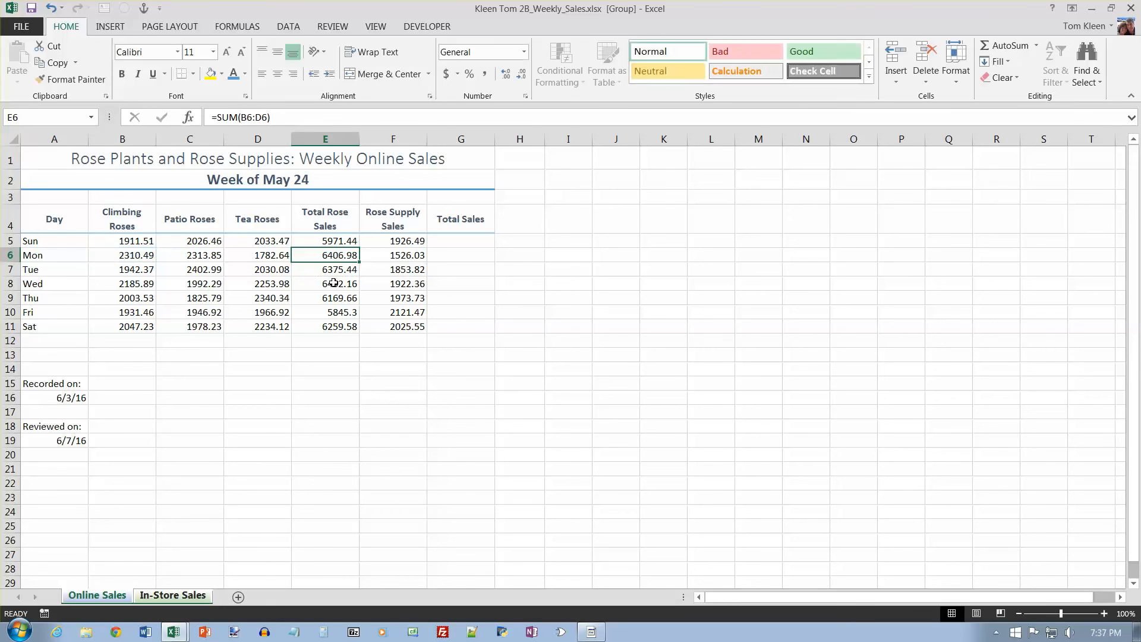
pyautogui.doubleClick(337, 271)
pyautogui.press('Escape')
pyautogui.doubleClick(339, 298)
pyautogui.press('Escape')
pyautogui.doubleClick(341, 284)
pyautogui.press('Escape')
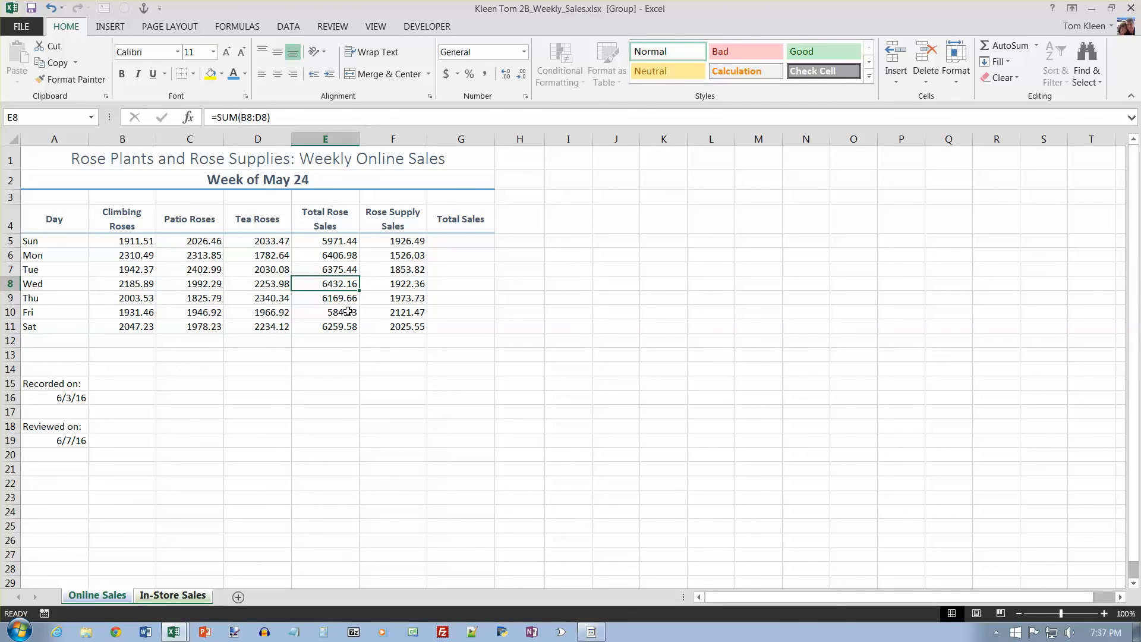
pyautogui.click(459, 241)
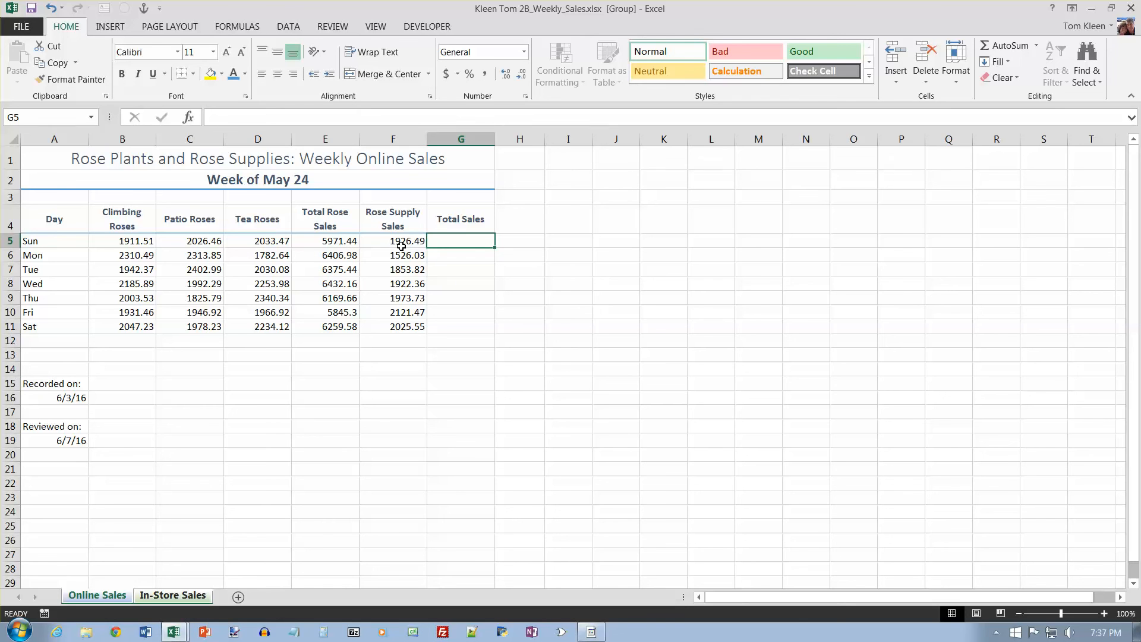
# Enter =E5+F5 in G5 and fill it down to G11 for daily Total Sales
pyautogui.write('=')
pyautogui.click(346, 241)
pyautogui.write('+')
pyautogui.click(405, 241)
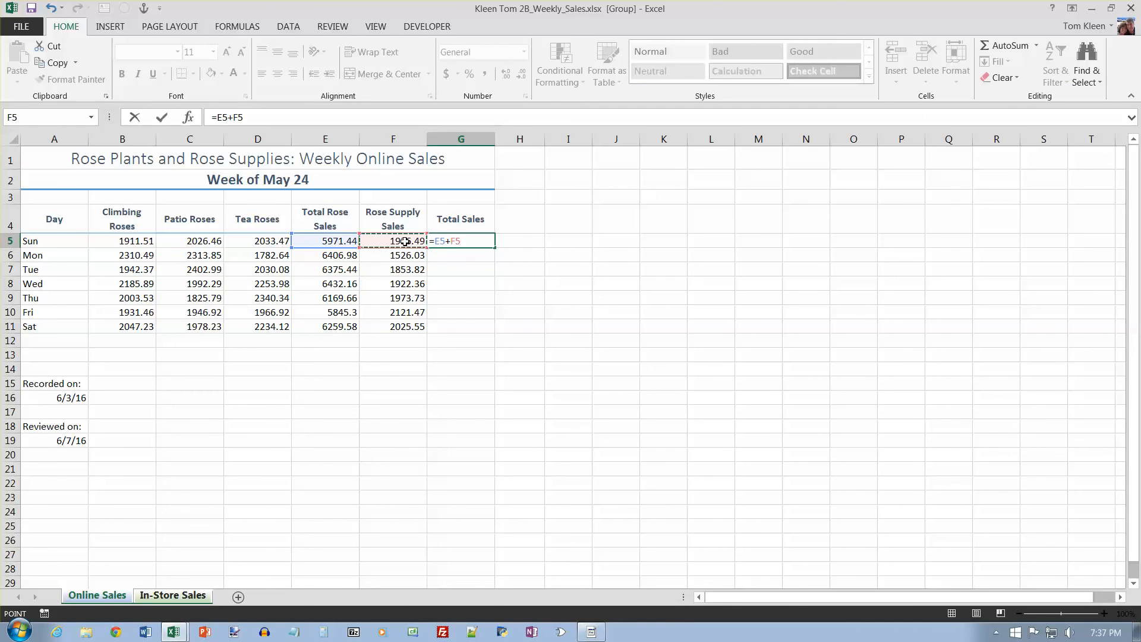
pyautogui.press('Return')
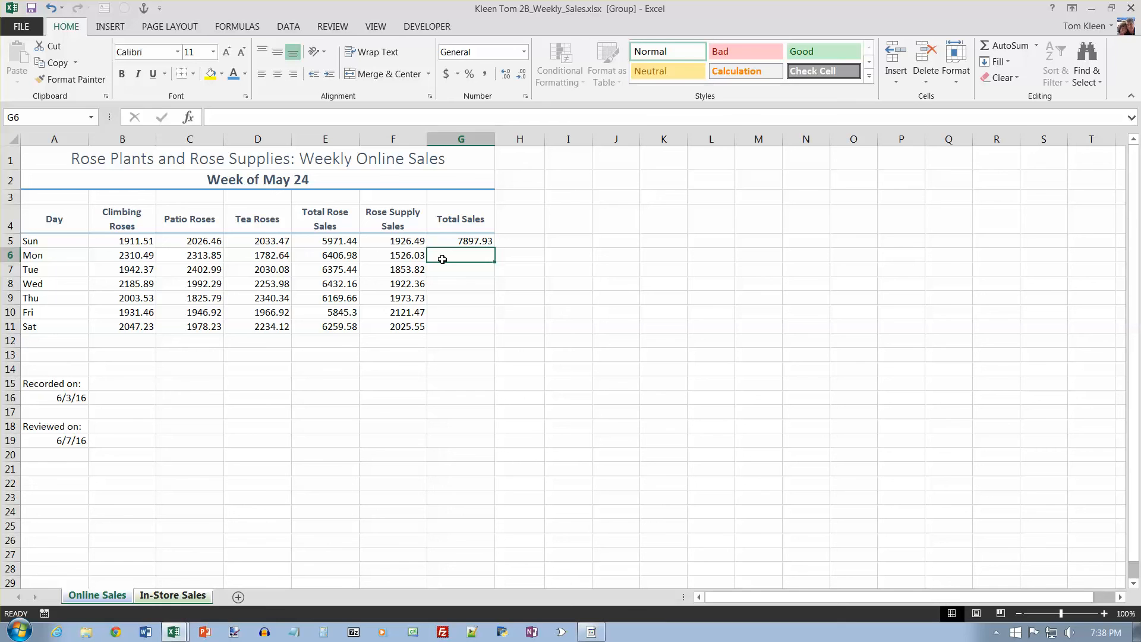
pyautogui.click(488, 244)
pyautogui.moveTo(488, 244); pyautogui.dragTo(488, 333)
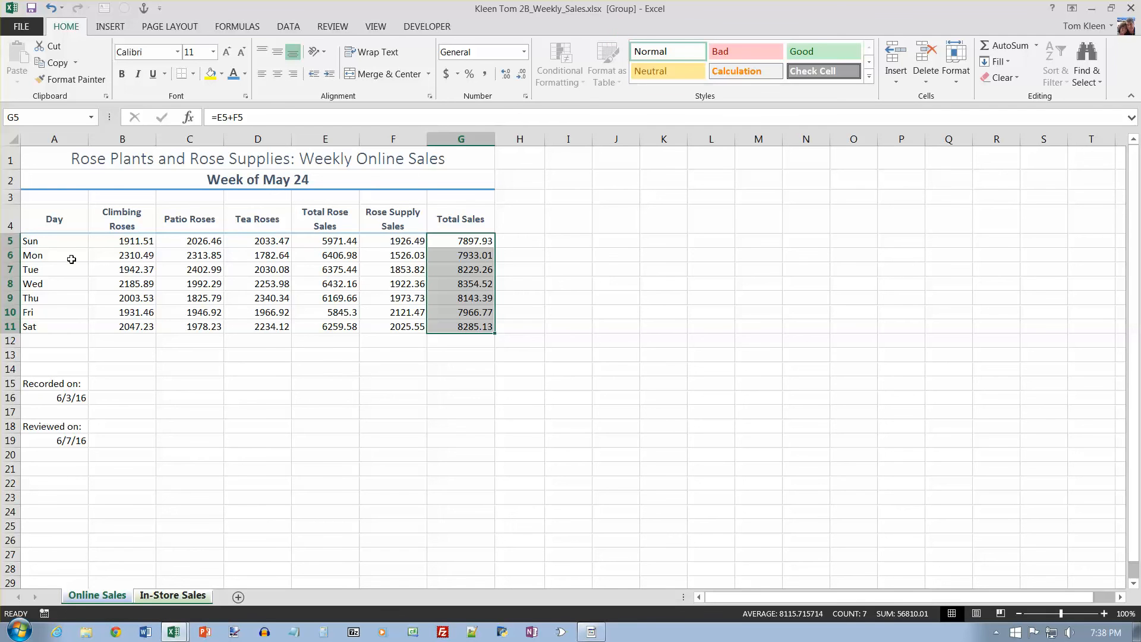
pyautogui.click(53, 342)
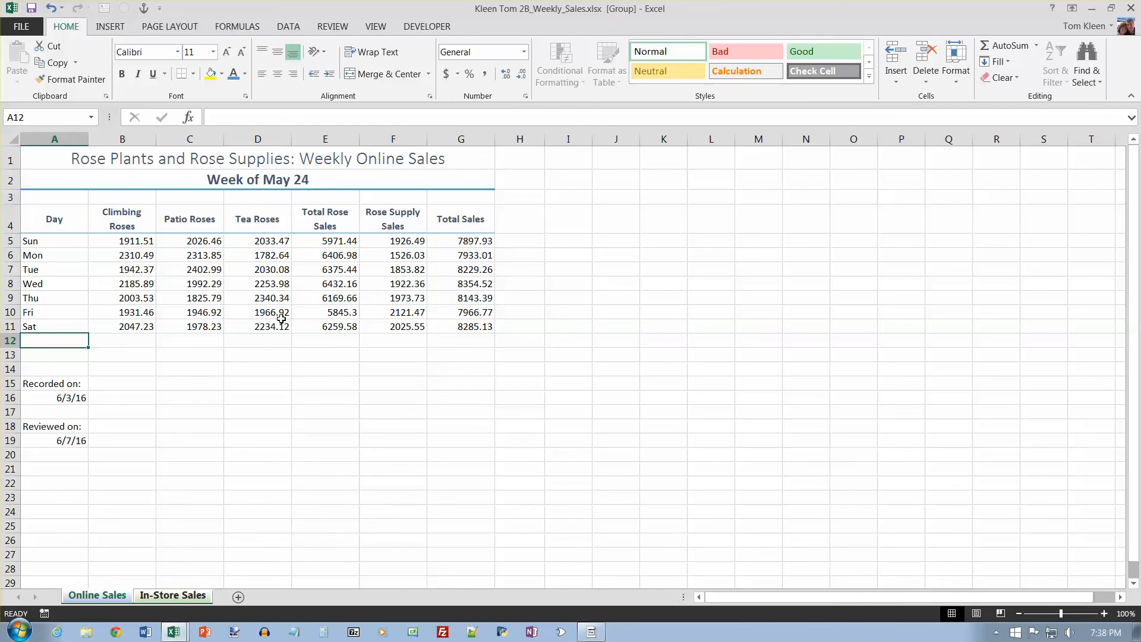
# Type the label 'Total' in A12, then select B5:G12
pyautogui.write('Total')
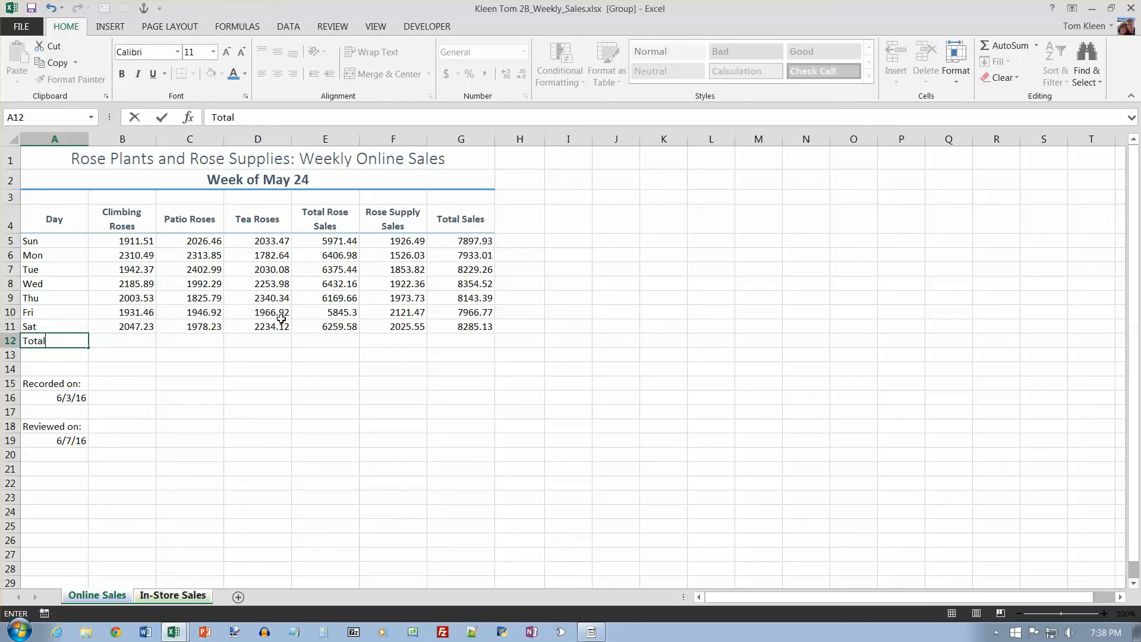
pyautogui.press('Return')
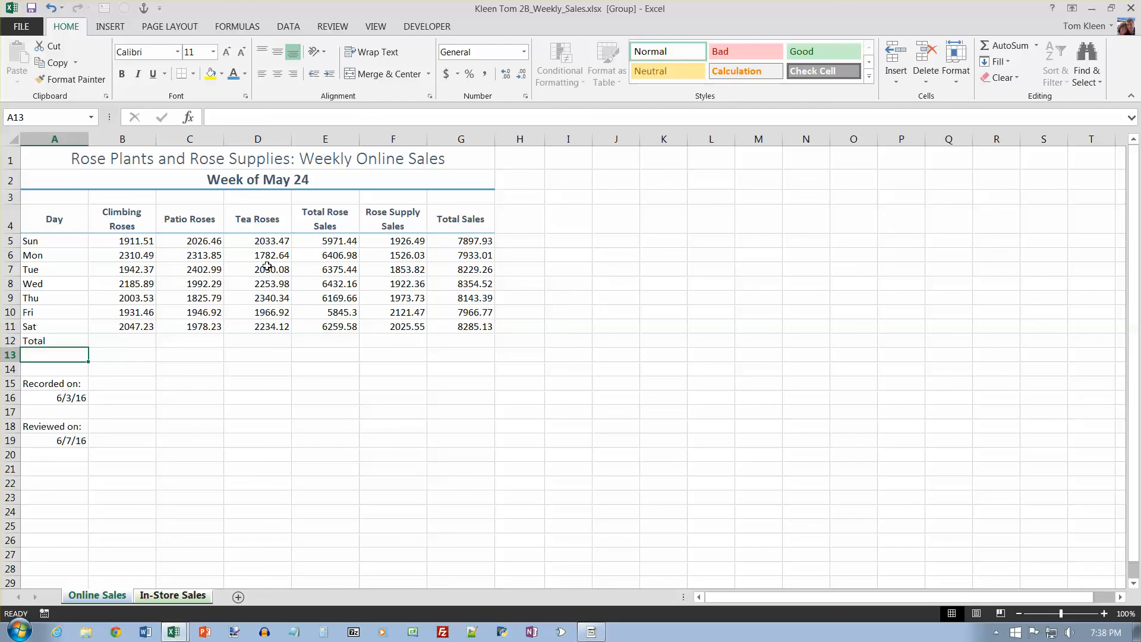
pyautogui.click(137, 242)
pyautogui.moveTo(137, 241); pyautogui.dragTo(462, 333)
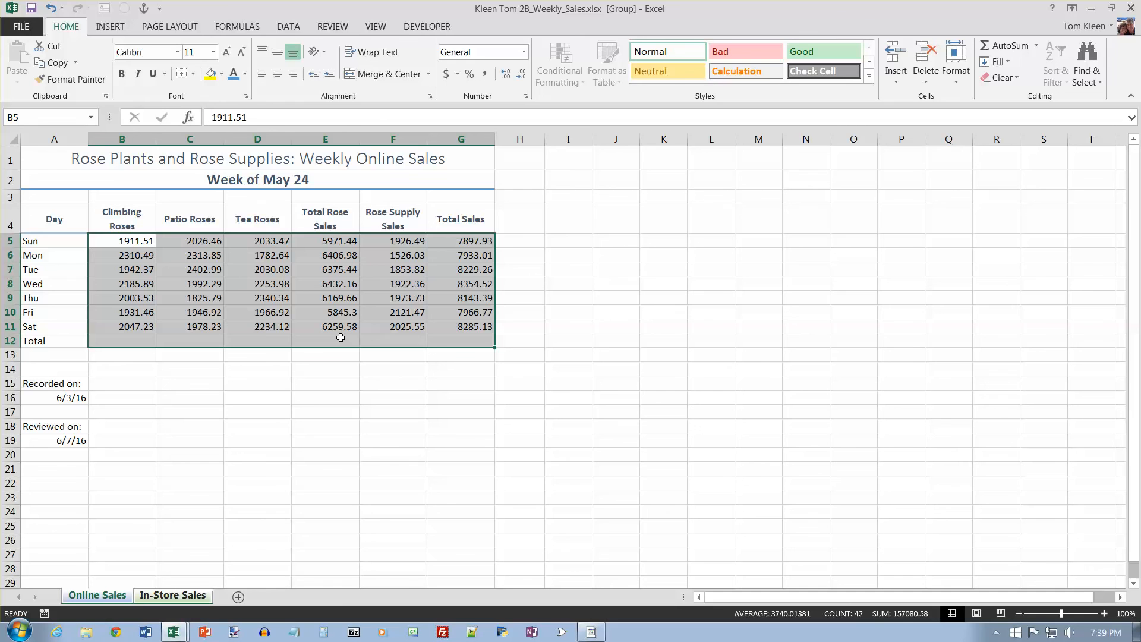
# Clear the row 12 totals and re-insert SUM formulas in B12:G12, 14332.48 through 56810.01
pyautogui.hotkey('alt', '=')
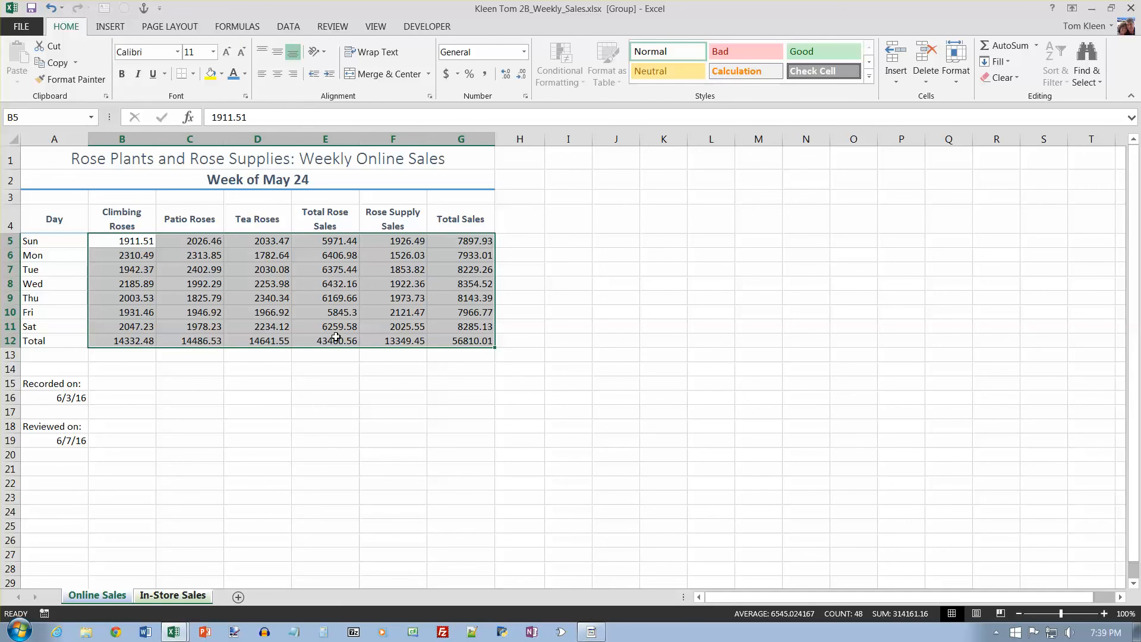
pyautogui.moveTo(145, 341); pyautogui.dragTo(459, 342)
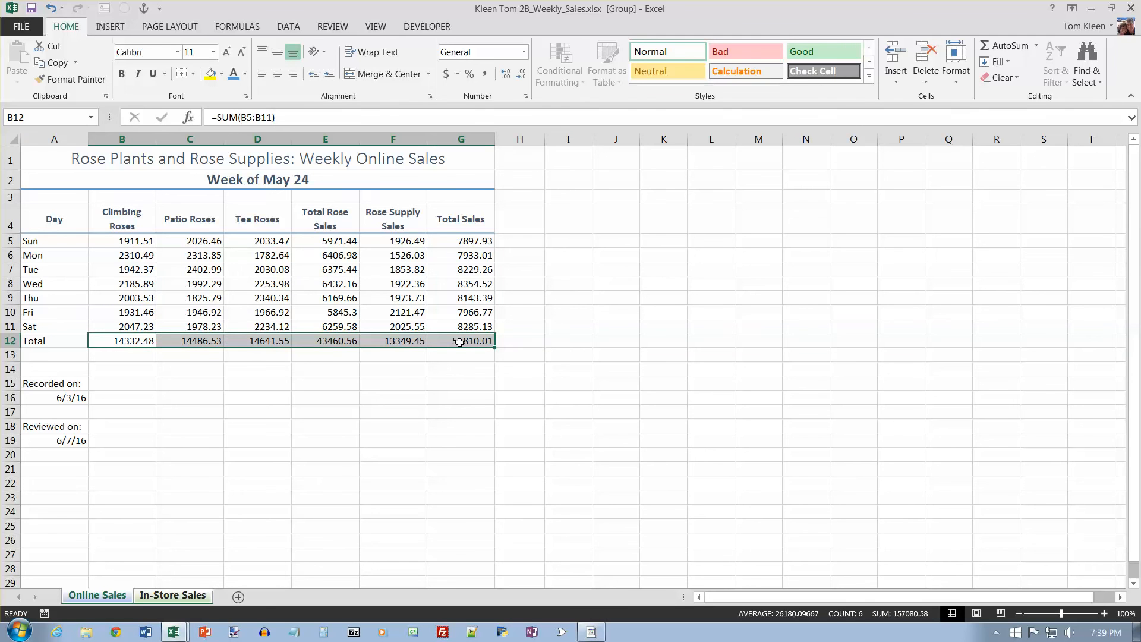
pyautogui.press('Delete')
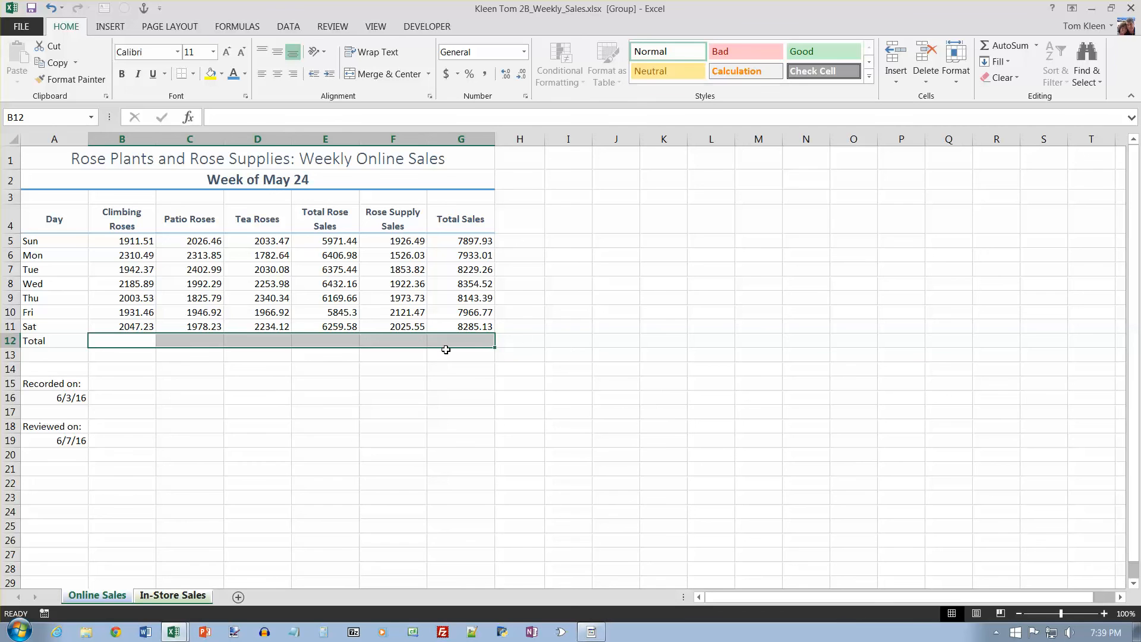
pyautogui.click(1003, 46)
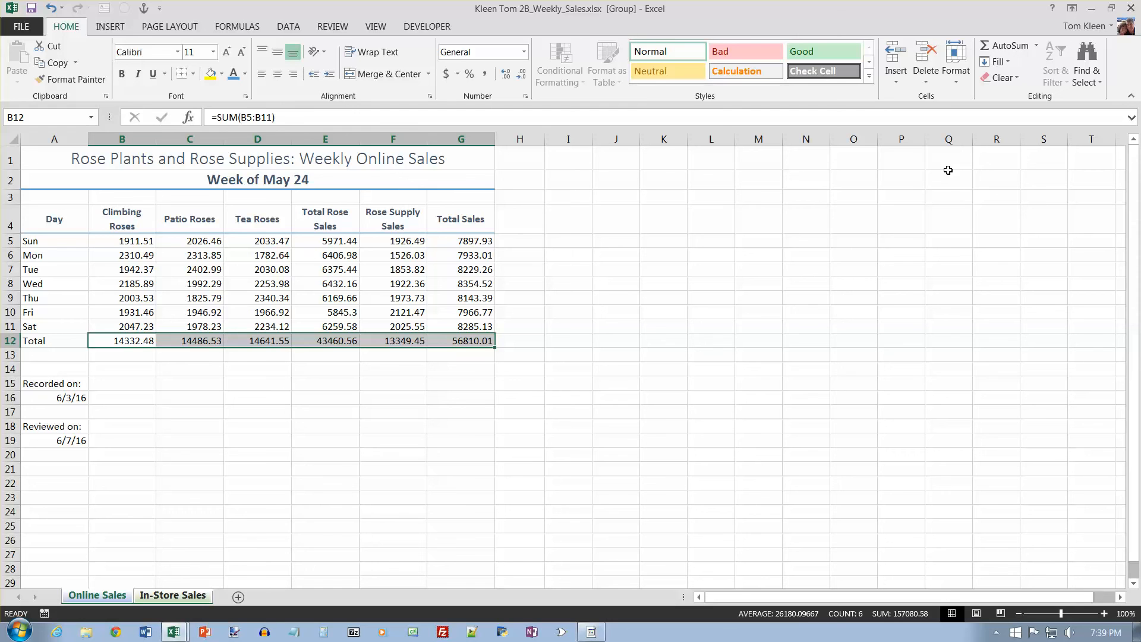
# Apply Heading 4 to A5:A12, then select the B5:G5 and B12:G12 figures together
pyautogui.moveTo(80, 239); pyautogui.dragTo(76, 343)
pyautogui.click(869, 76)
pyautogui.click(891, 165)
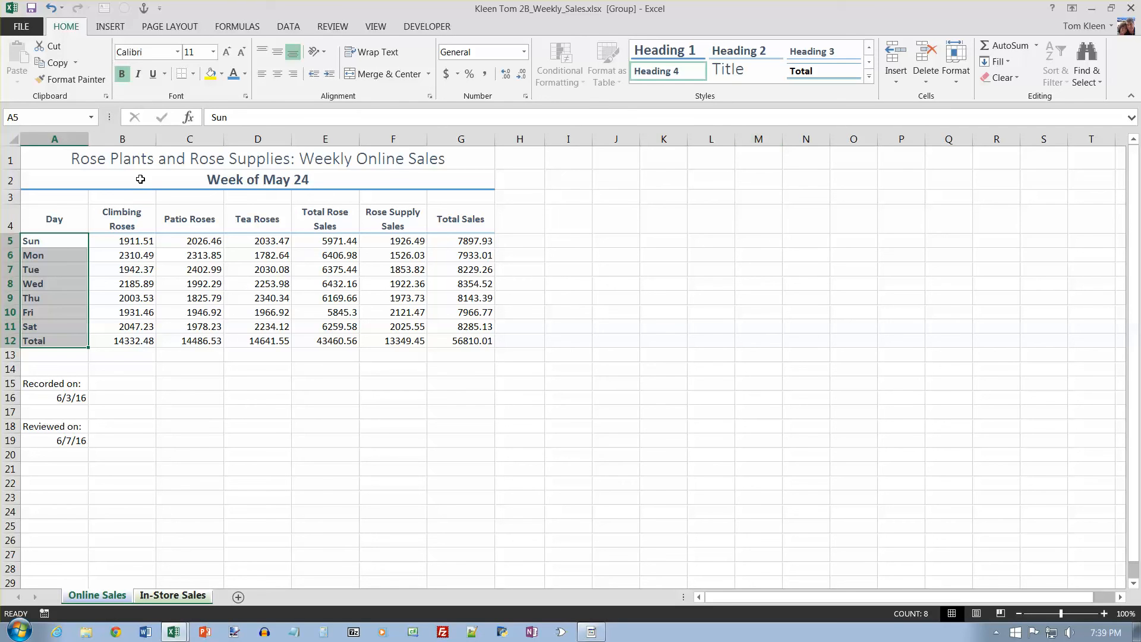
pyautogui.moveTo(137, 240); pyautogui.dragTo(472, 246)
pyautogui.moveTo(150, 339); pyautogui.dragTo(457, 341)
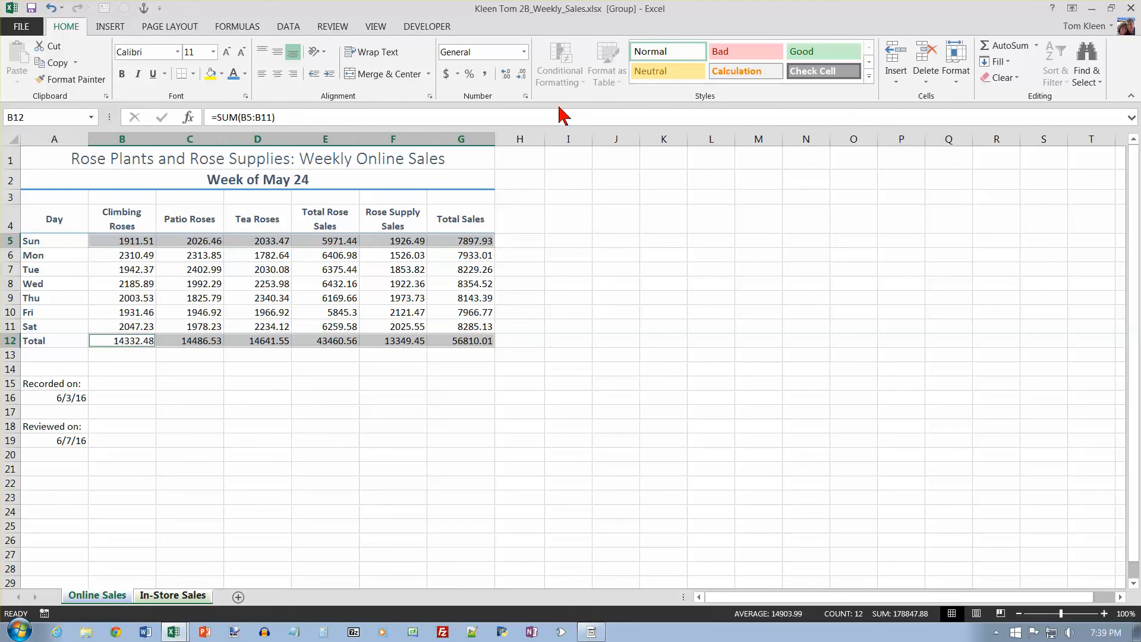
# Give rows 5 and 12 Accounting format and B6:G11 Comma Style, then go to In-Store Sales
pyautogui.click(446, 74)
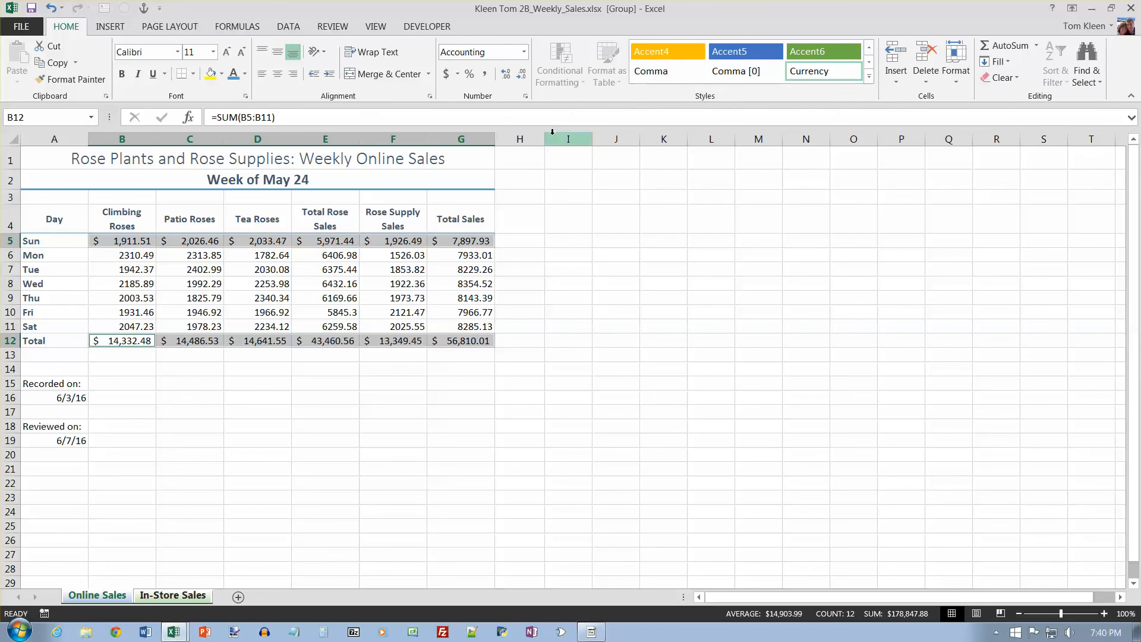
pyautogui.click(132, 255)
pyautogui.moveTo(133, 255); pyautogui.dragTo(478, 330)
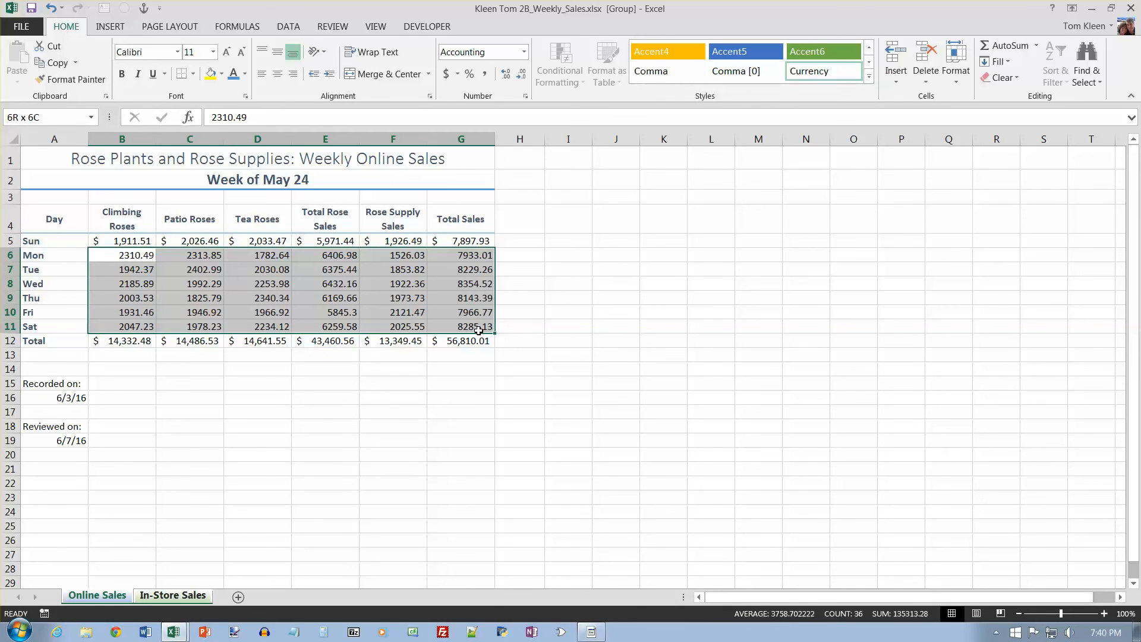
pyautogui.click(485, 74)
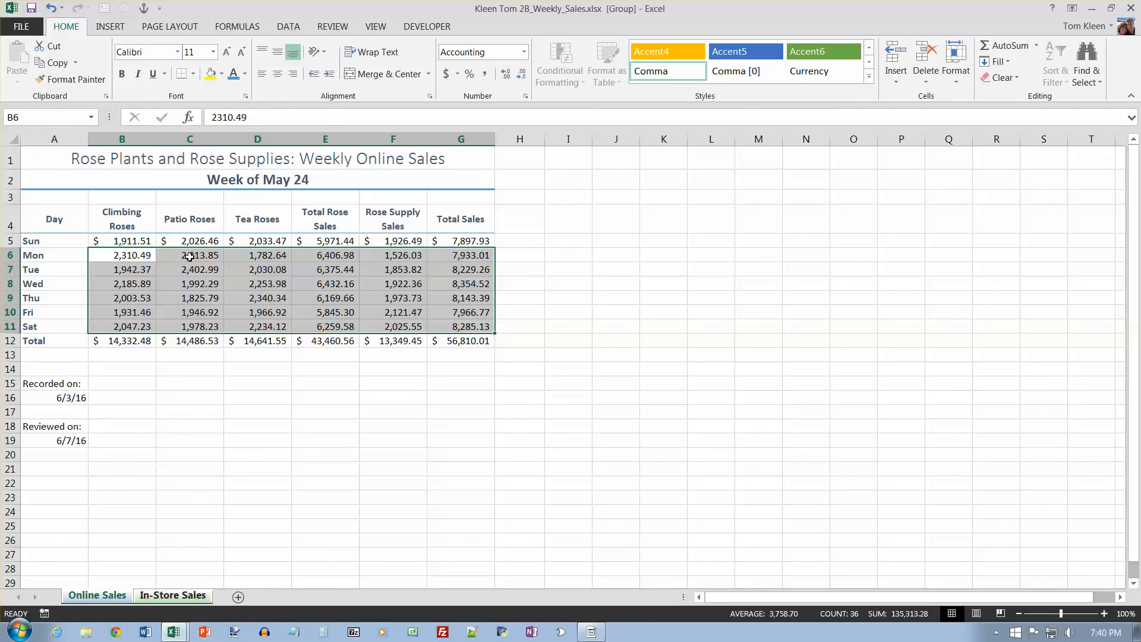
pyautogui.hotkey('ctrl', 'Home')
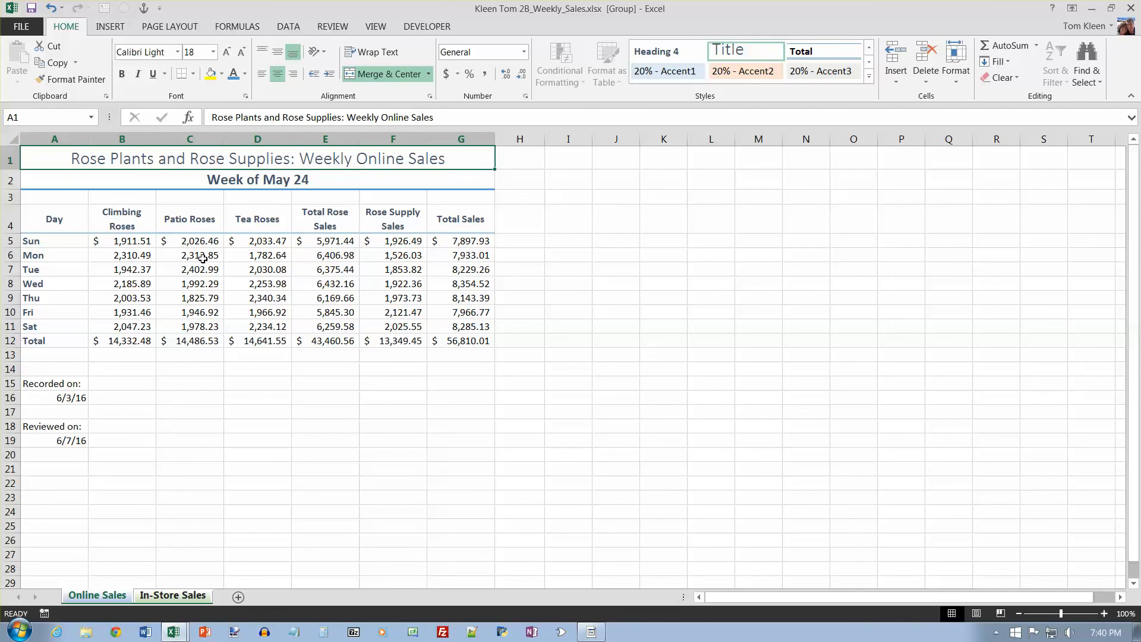
pyautogui.click(162, 596)
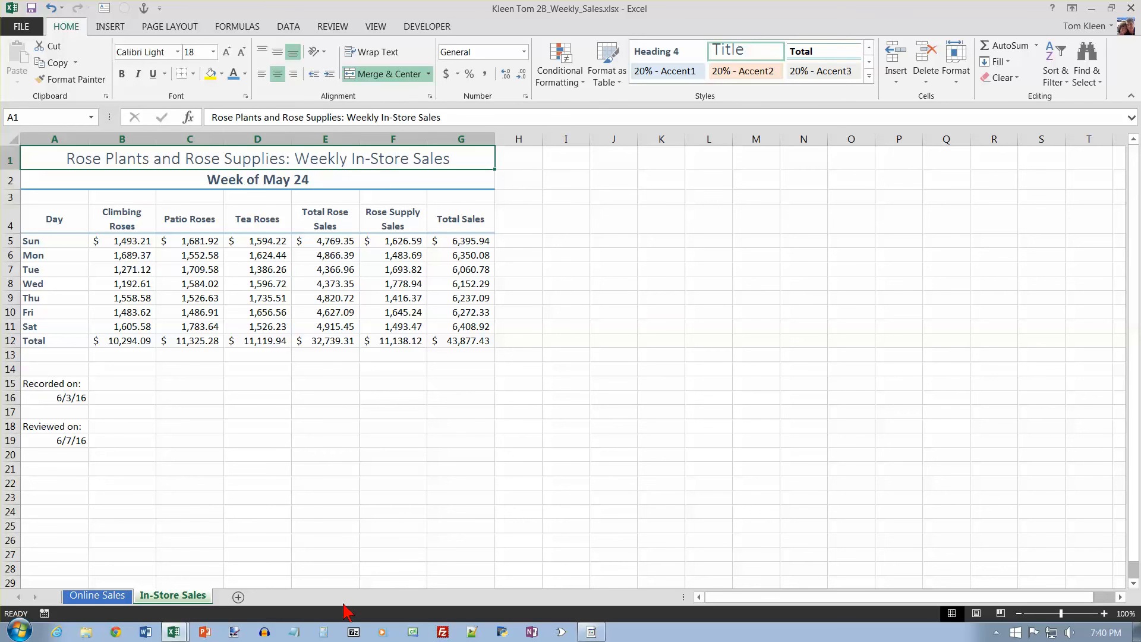
# Add a new worksheet and rename its tab to Summary
pyautogui.click(238, 597)
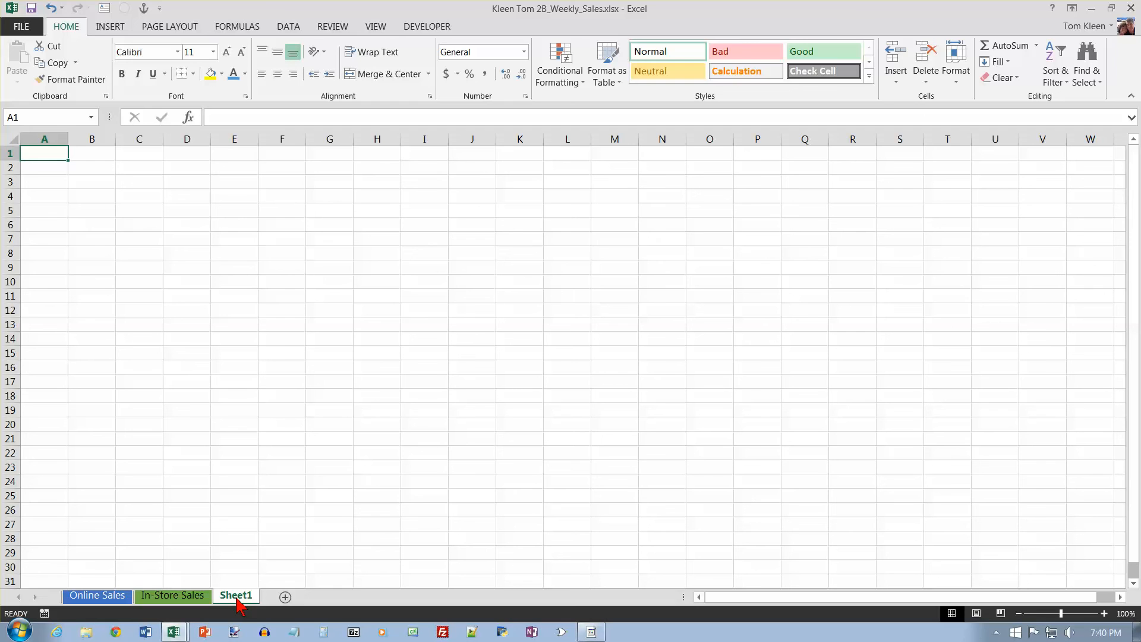
pyautogui.doubleClick(237, 596)
pyautogui.write('Summary')
pyautogui.press('BackSpace')
pyautogui.press('BackSpace')
pyautogui.press('BackSpace')
pyautogui.write('ar')
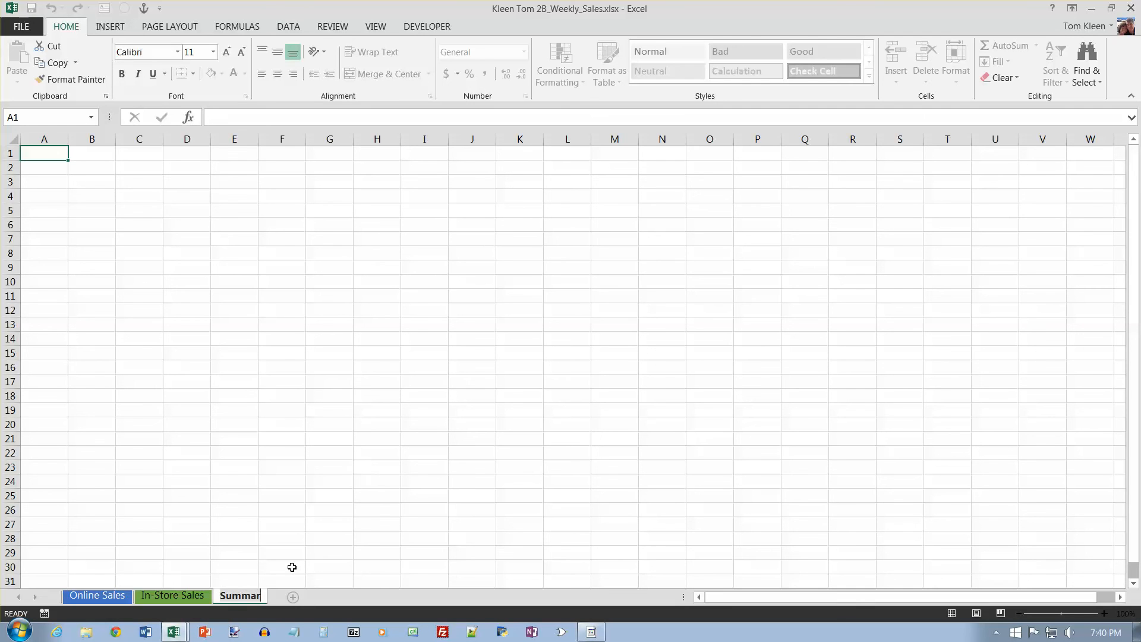
pyautogui.write('y')
pyautogui.press('Return')
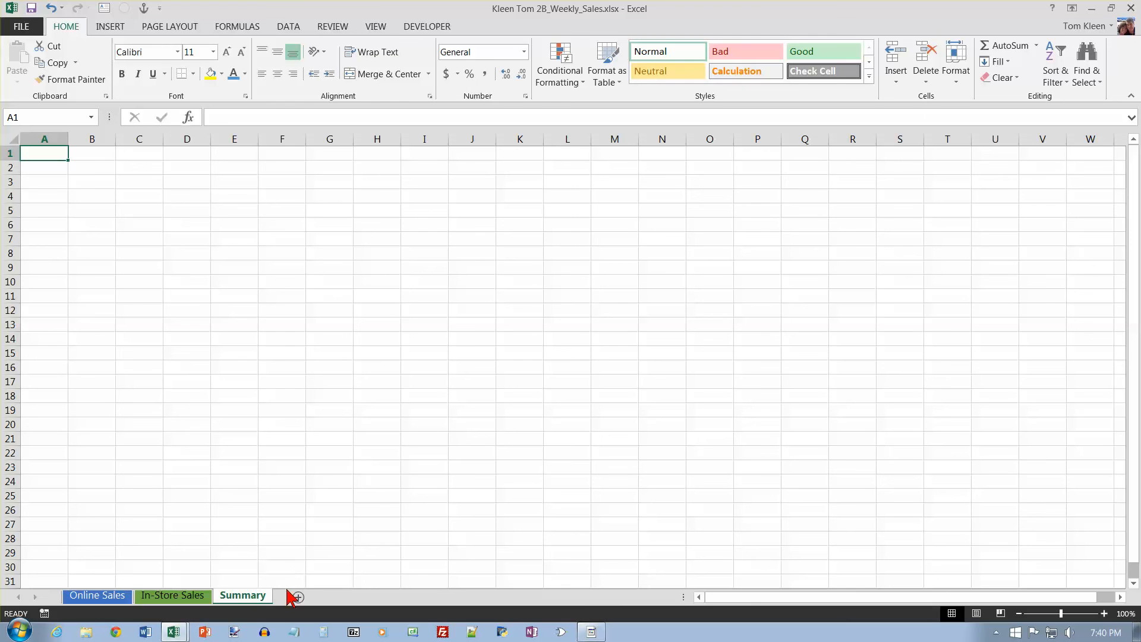
# Color the Summary sheet tab Gold, Accent 4
pyautogui.rightClick(255, 599)
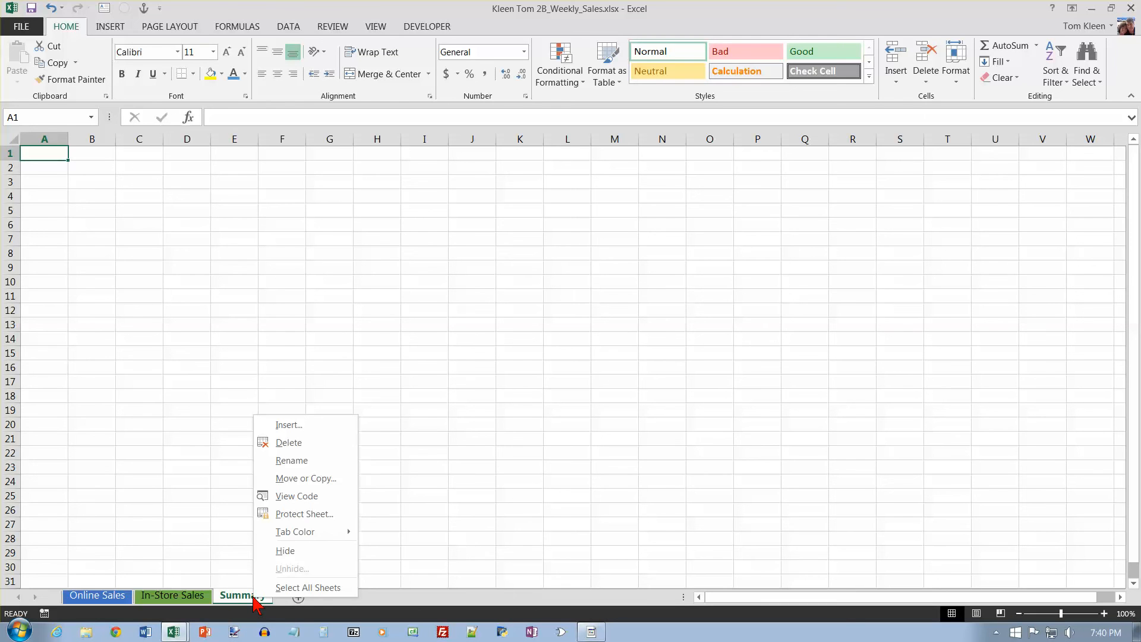
pyautogui.moveTo(298, 539)
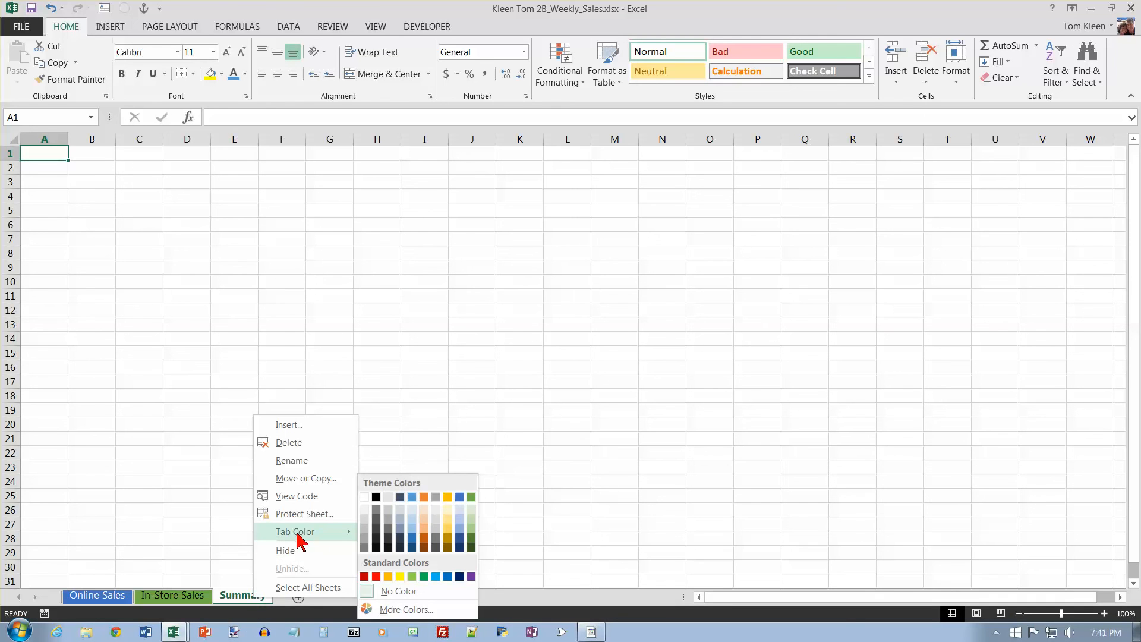
pyautogui.click(448, 497)
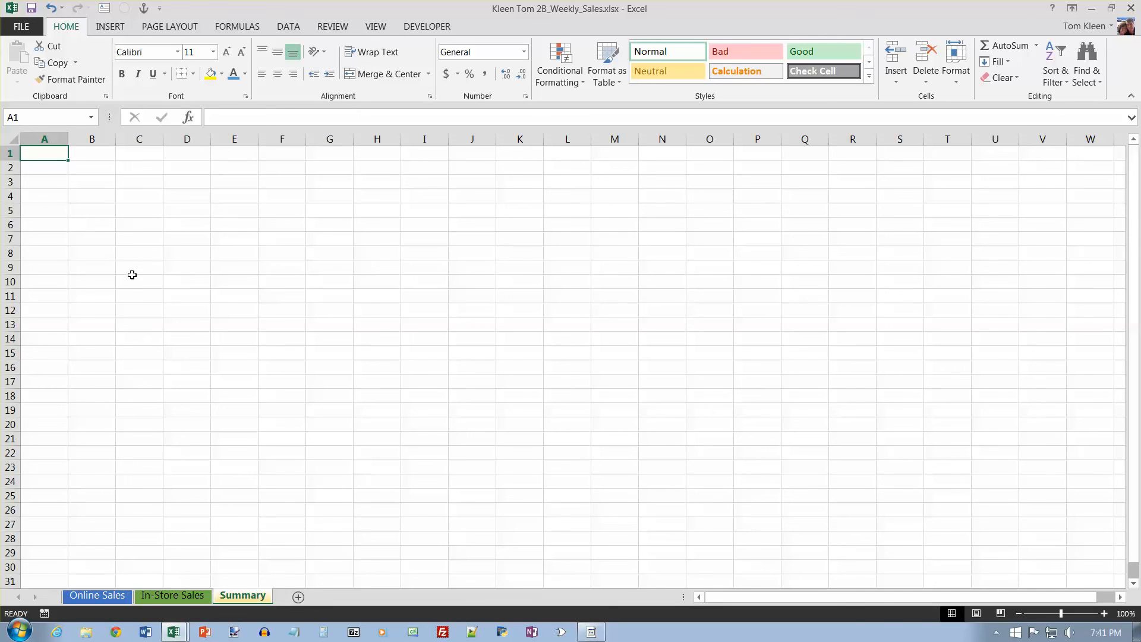
# Widen columns A:E and enter 'Sales of Rose Plants and Rose Supplies' in A1
pyautogui.moveTo(62, 140); pyautogui.dragTo(294, 144)
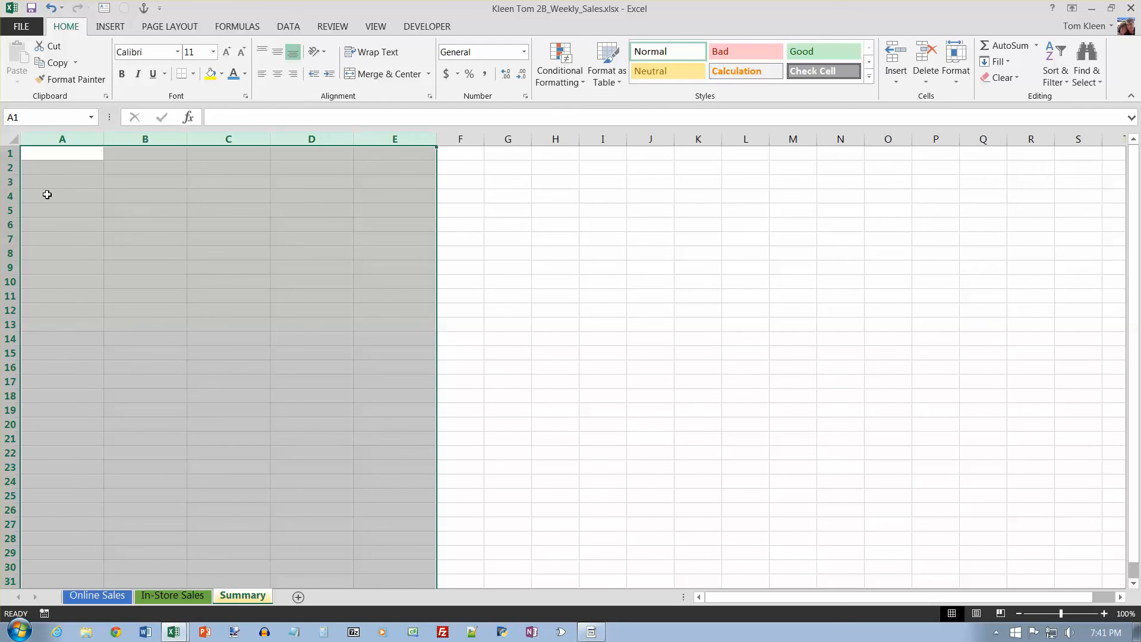
pyautogui.click(46, 156)
pyautogui.write('Sales of Rose Plants and Rose Supplies')
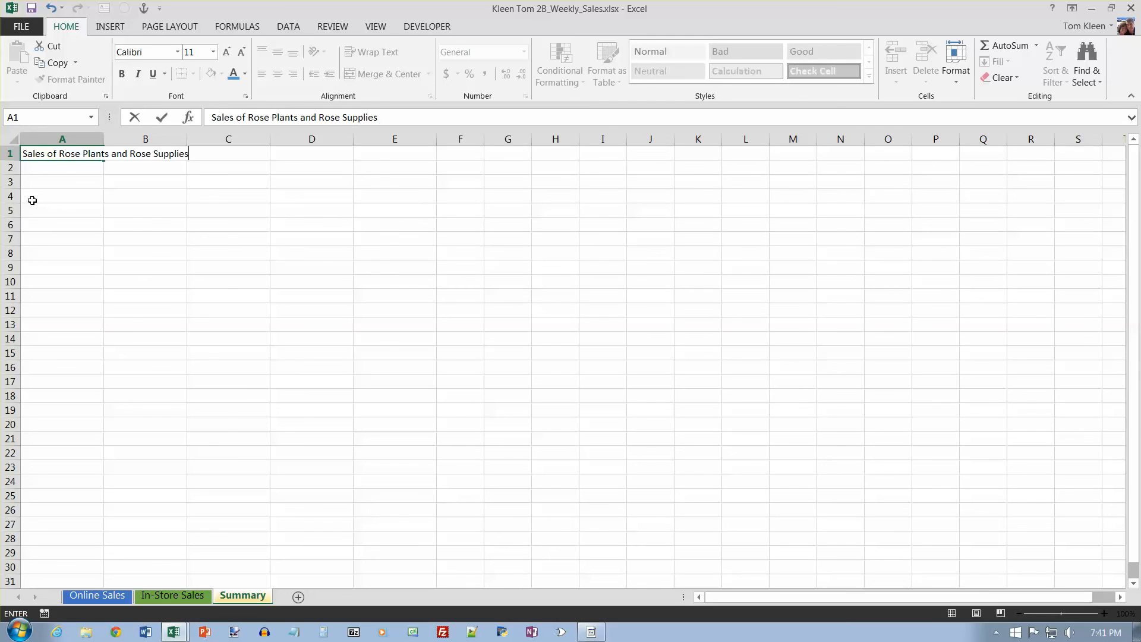
pyautogui.press('Return')
pyautogui.press('Up')
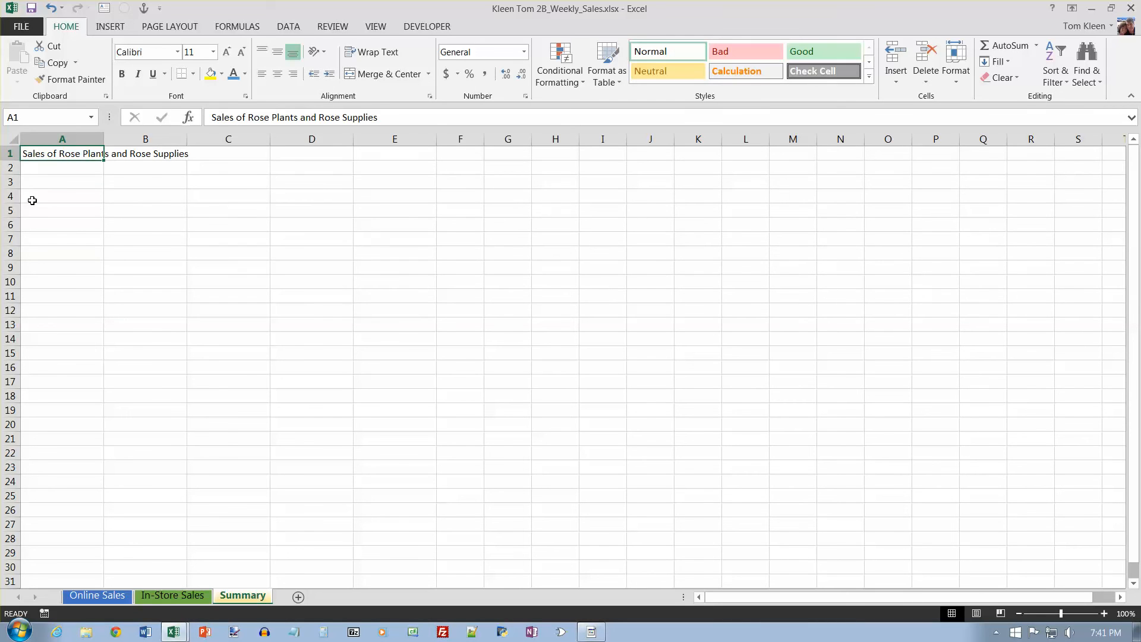
# Merge and center the title across A1:E1 in Title style, then return to In-Store Sales
pyautogui.moveTo(69, 161); pyautogui.dragTo(373, 154)
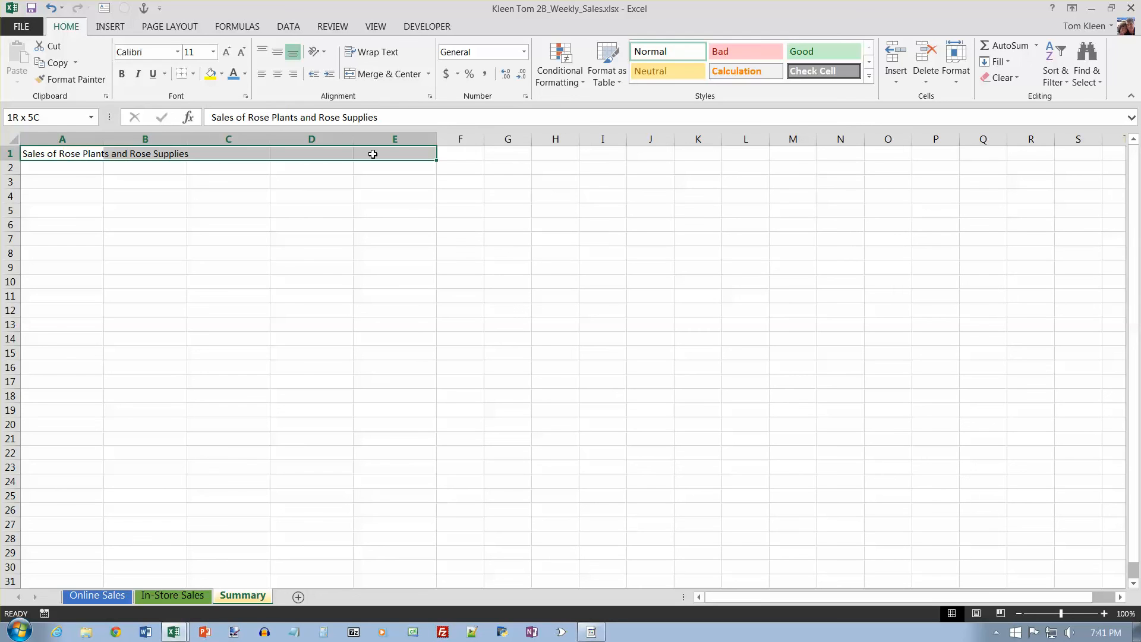
pyautogui.moveTo(373, 154); pyautogui.dragTo(371, 151)
pyautogui.click(371, 77)
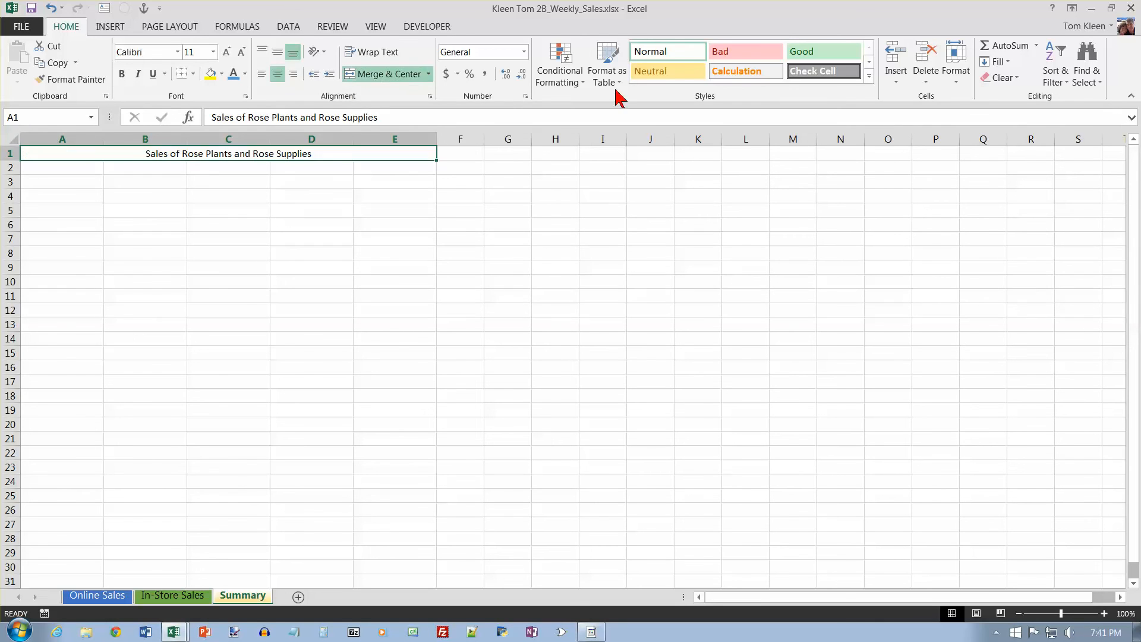
pyautogui.click(869, 75)
pyautogui.click(957, 157)
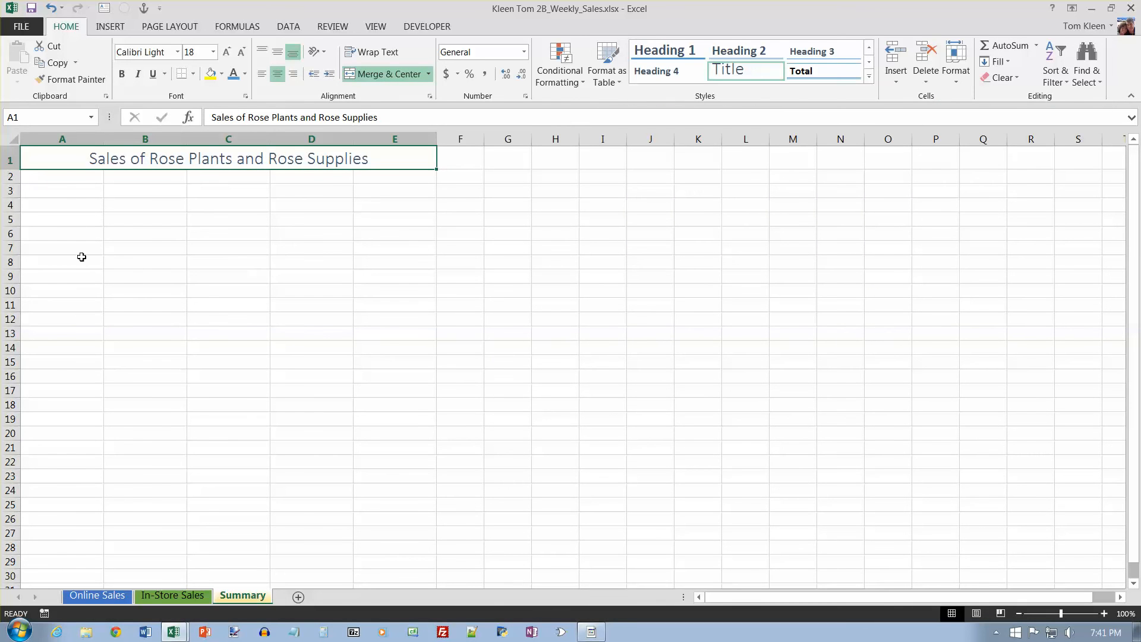
pyautogui.click(67, 177)
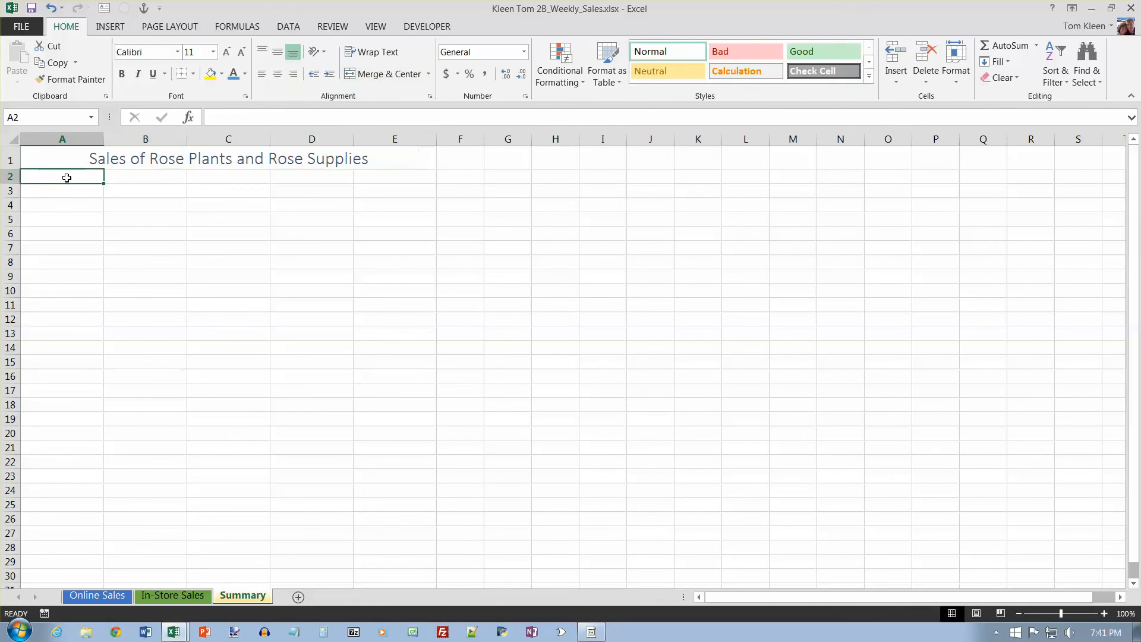
pyautogui.click(172, 595)
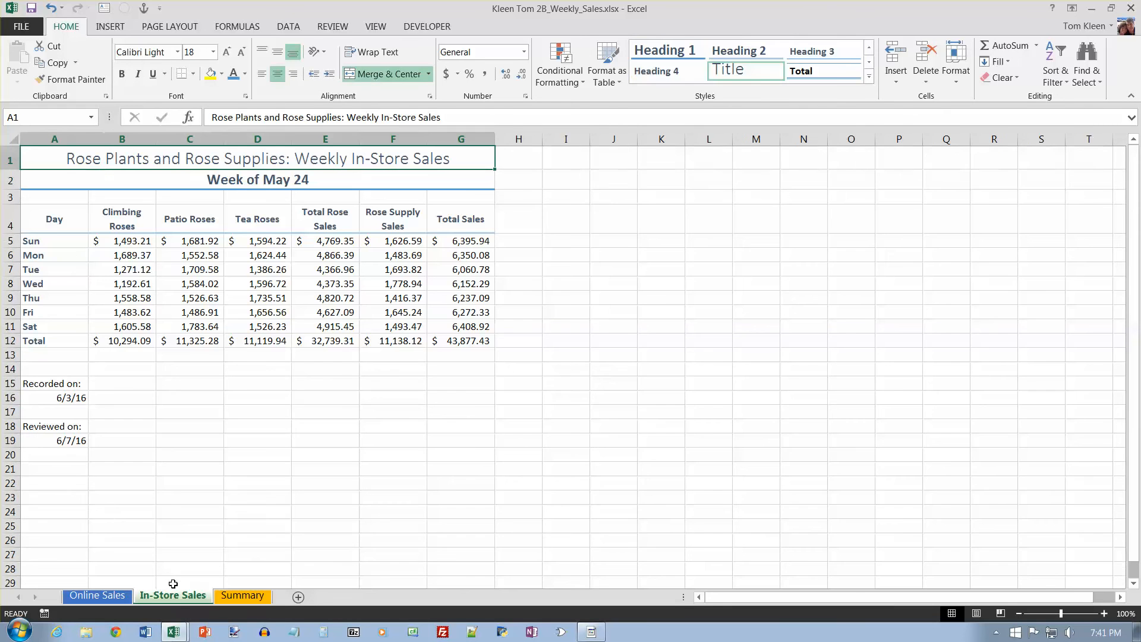
# Copy the 'Week of May 24' subtitle from In-Store Sales into A2 of the Summary sheet
pyautogui.click(52, 178)
pyautogui.rightClick(52, 179)
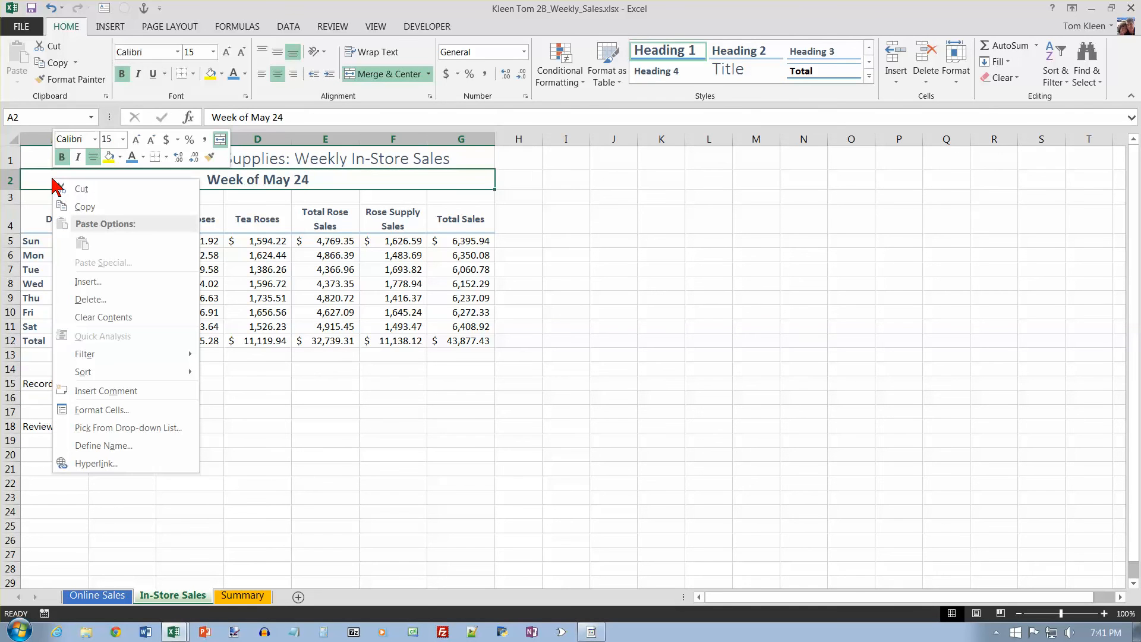
pyautogui.click(67, 201)
pyautogui.click(226, 595)
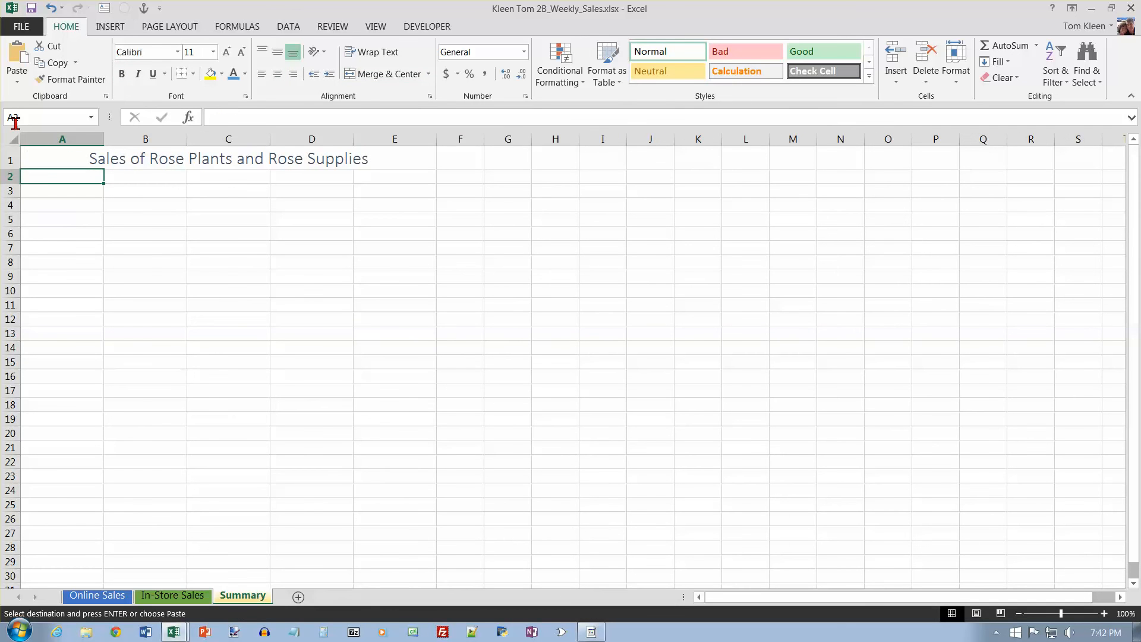
pyautogui.click(17, 86)
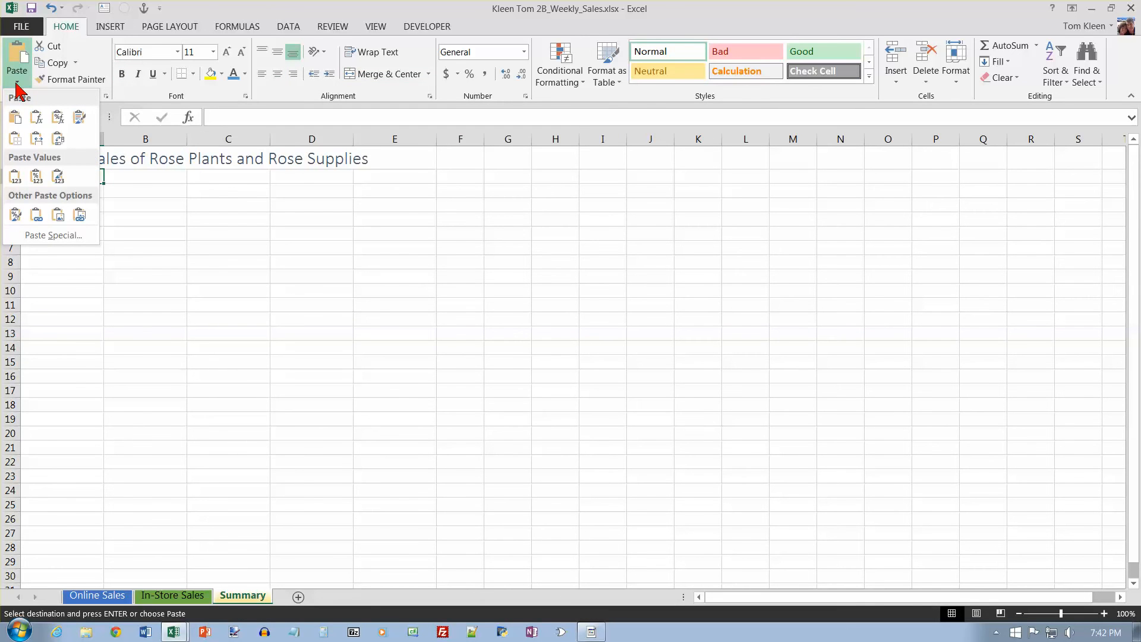
pyautogui.click(17, 119)
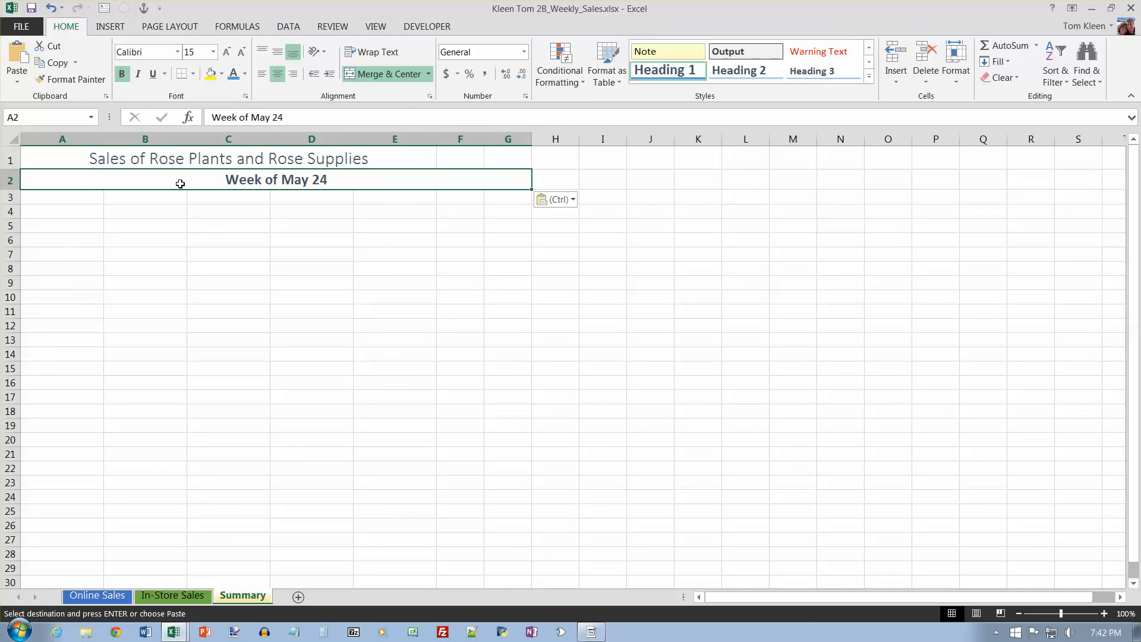
pyautogui.click(47, 202)
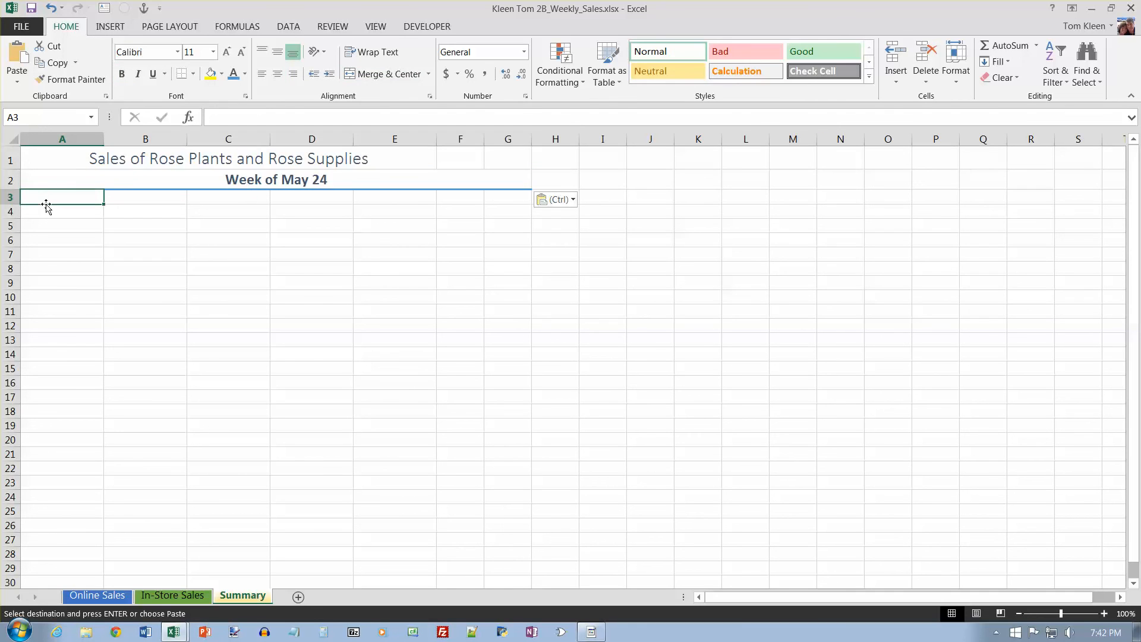